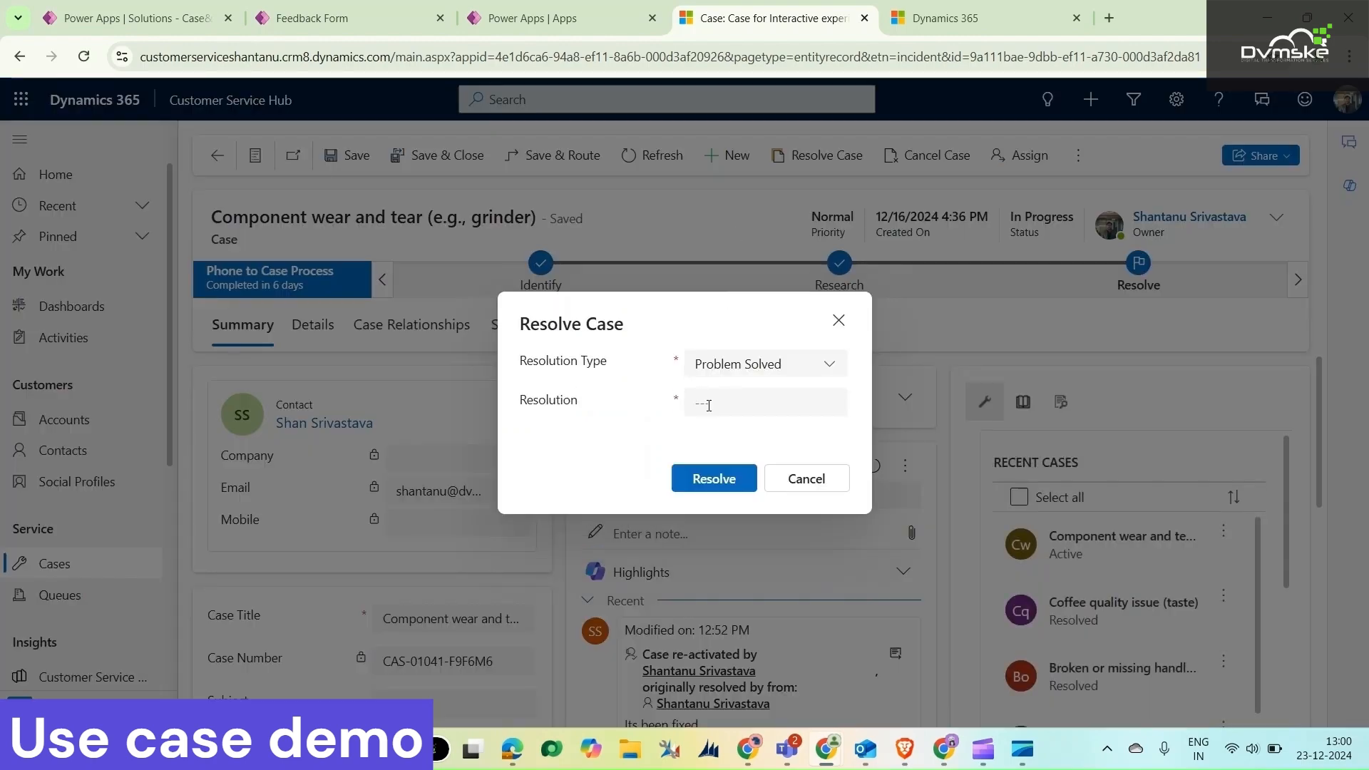
Resolve the case "Component wear and tear (e.g., grinder)" with the resolution "Its been fixed"
{"action": "left_click", "coordinate": [709, 405]}
{"action": "left_click", "coordinate": [780, 469]}
{"action": "left_click", "coordinate": [713, 478]}
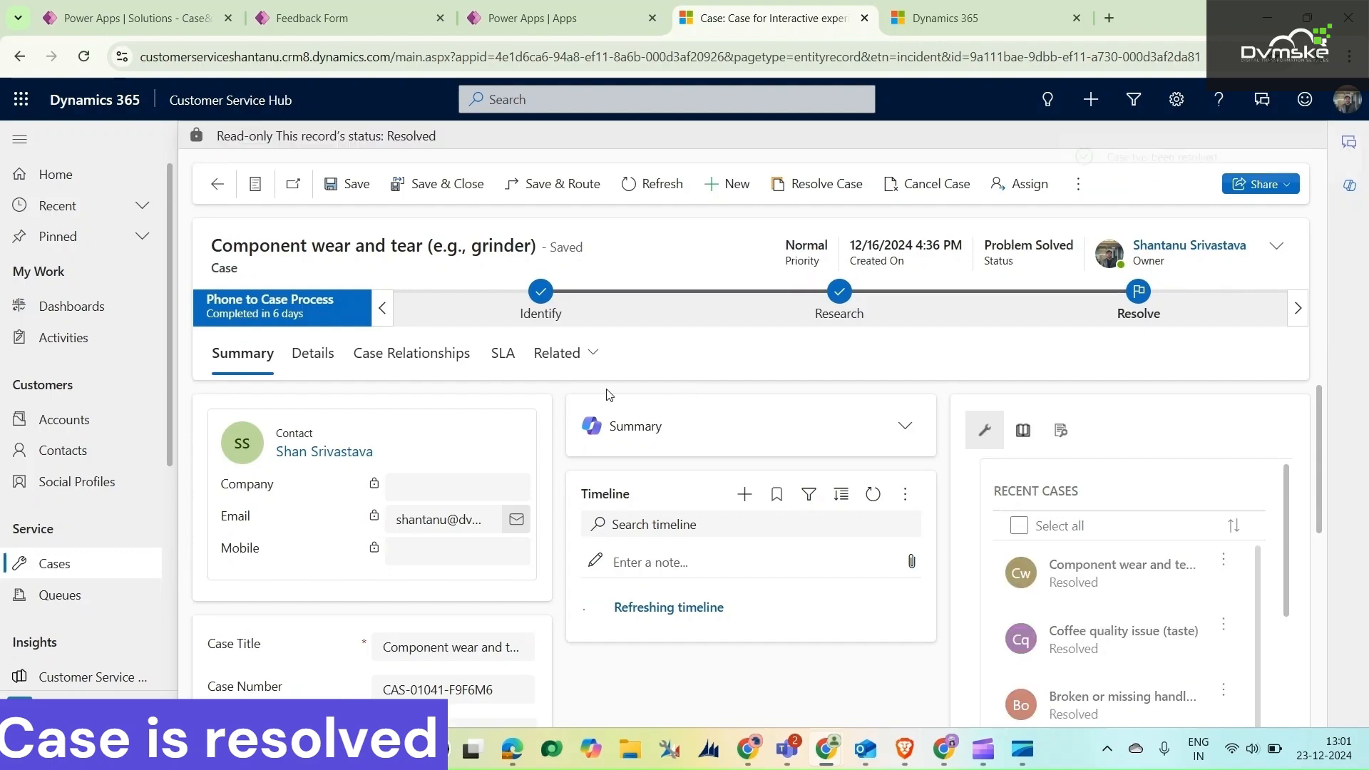
Review the resolved case's details and timeline, and open the "How satisfied are you" request email in Outlook
{"action": "scroll", "coordinate": [545, 442], "scroll_direction": "down", "scroll_amount": 4}
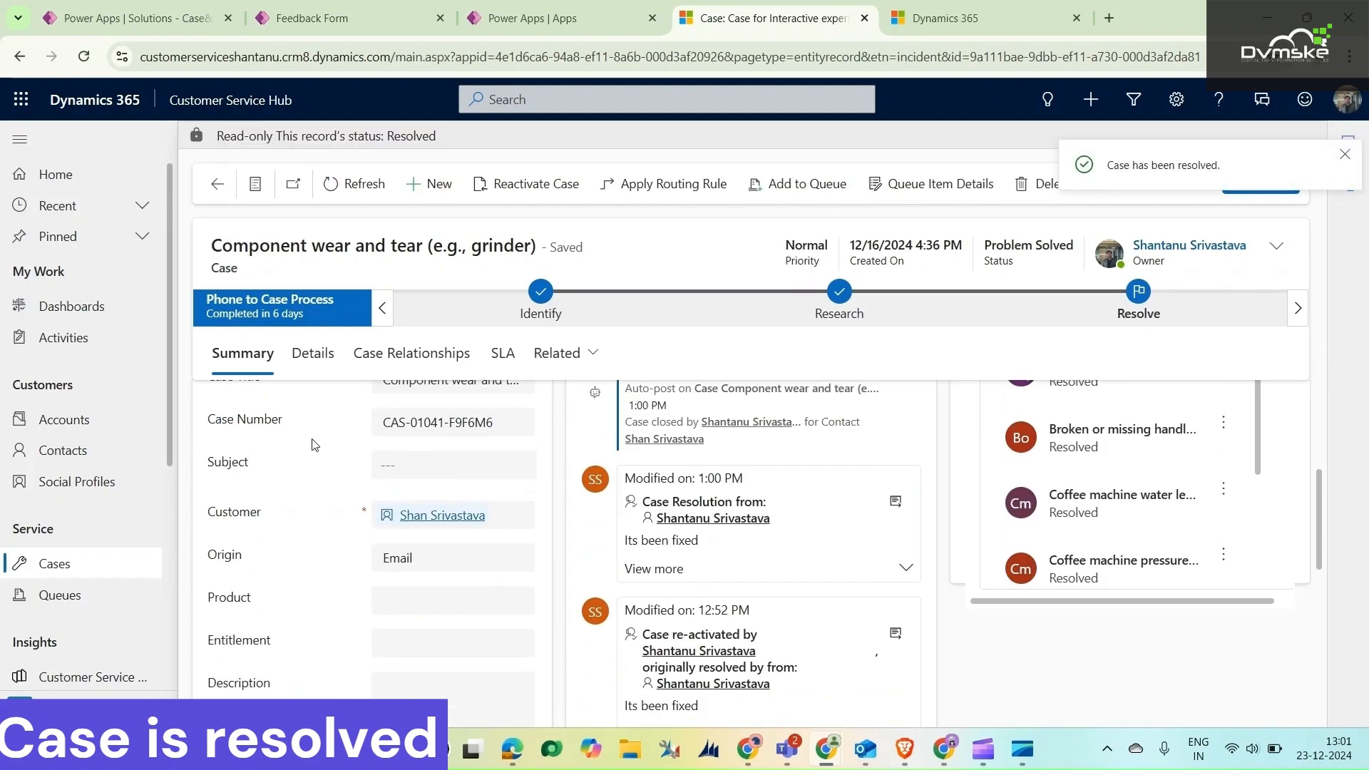
{"action": "scroll", "coordinate": [584, 456], "scroll_direction": "down", "scroll_amount": 2}
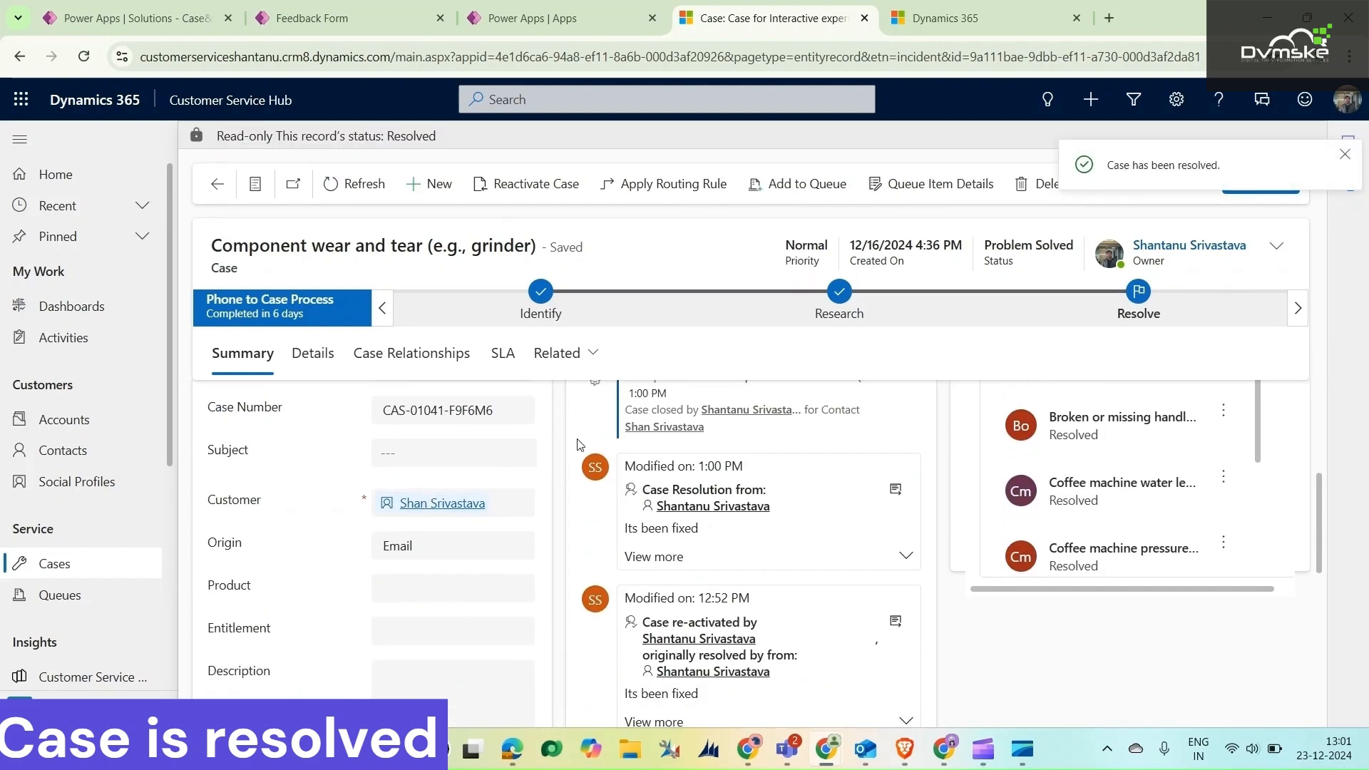
{"action": "scroll", "coordinate": [829, 499], "scroll_direction": "up", "scroll_amount": 5}
{"action": "scroll", "coordinate": [829, 499], "scroll_direction": "up", "scroll_amount": 1}
{"action": "left_click", "coordinate": [865, 749]}
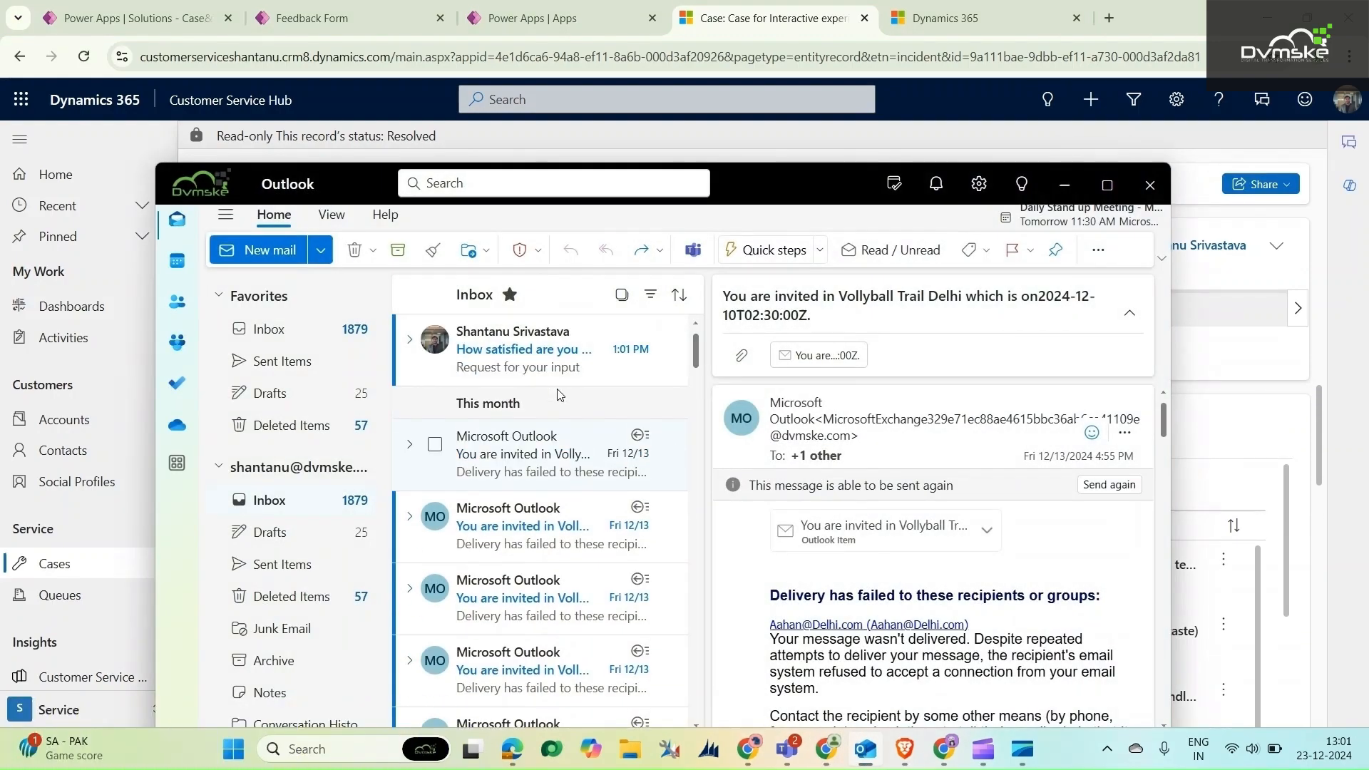
{"action": "left_click", "coordinate": [591, 367]}
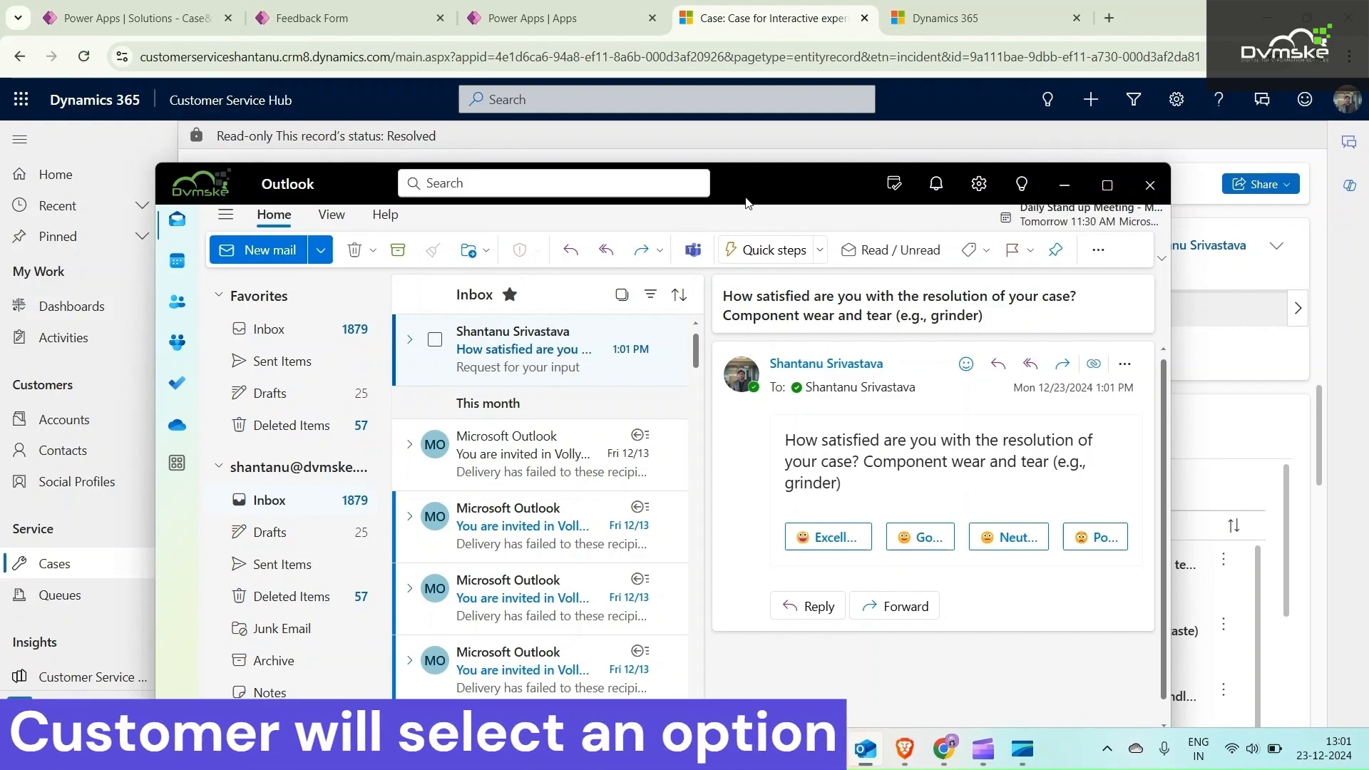
Answer the satisfaction survey in the email with Neutral and minimise the Outlook window
{"action": "left_click_drag", "start_coordinate": [647, 177], "coordinate": [694, 310]}
{"action": "left_click_drag", "start_coordinate": [805, 315], "coordinate": [713, 109]}
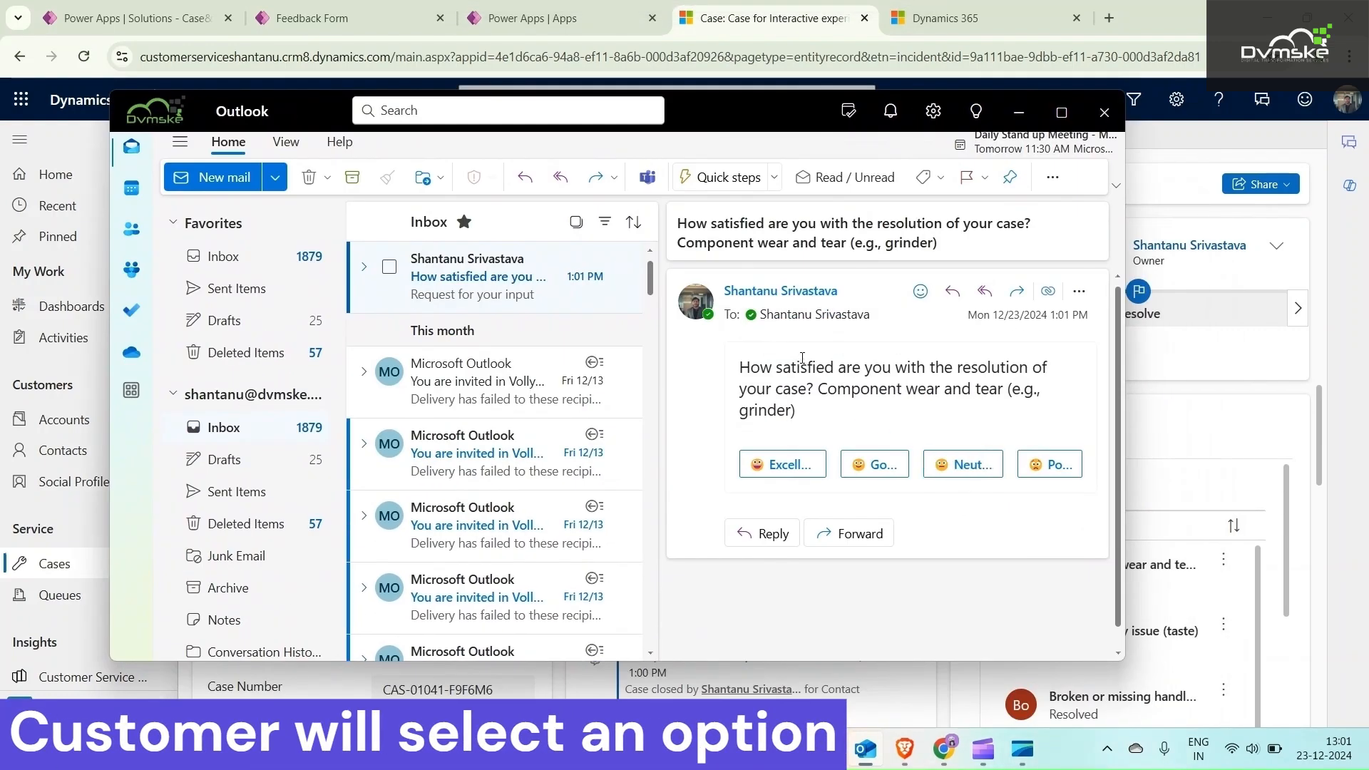
{"action": "left_click", "coordinate": [962, 464]}
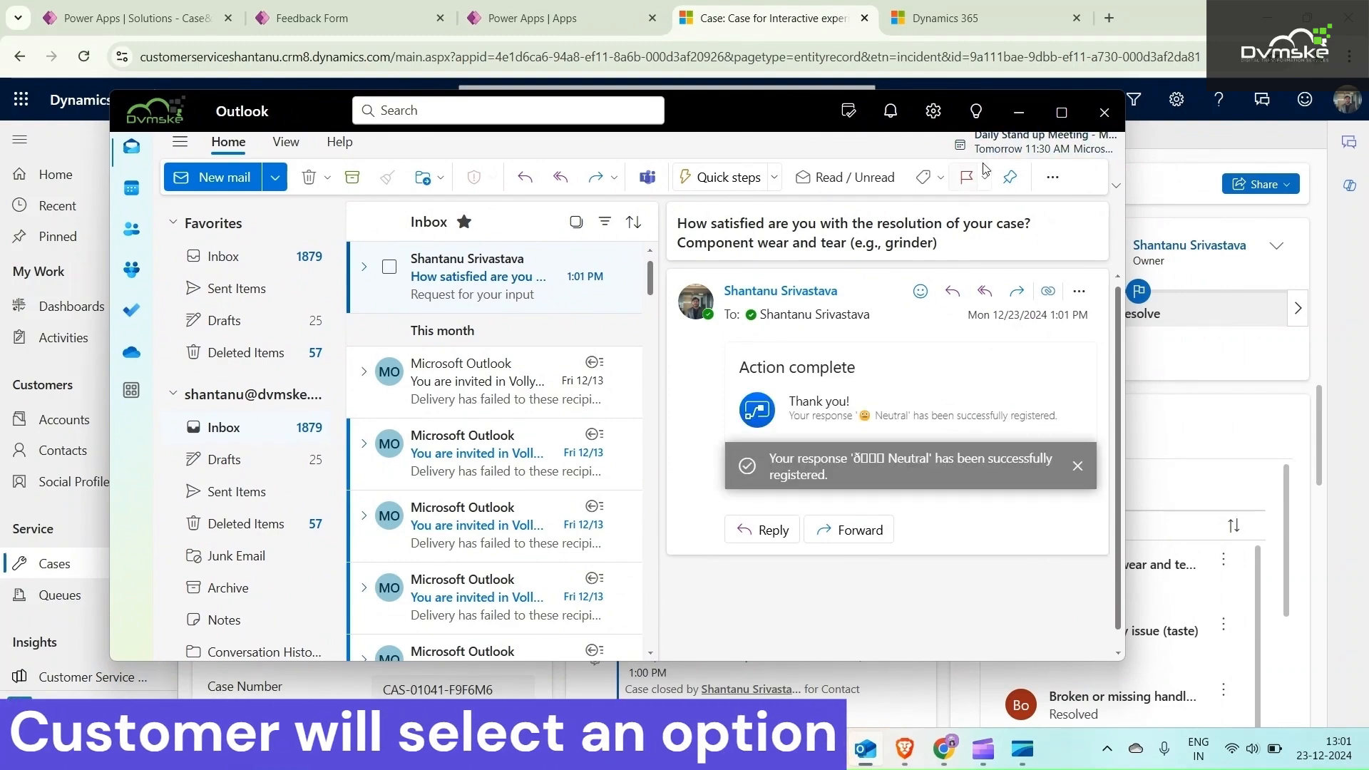
{"action": "left_click", "coordinate": [1017, 114]}
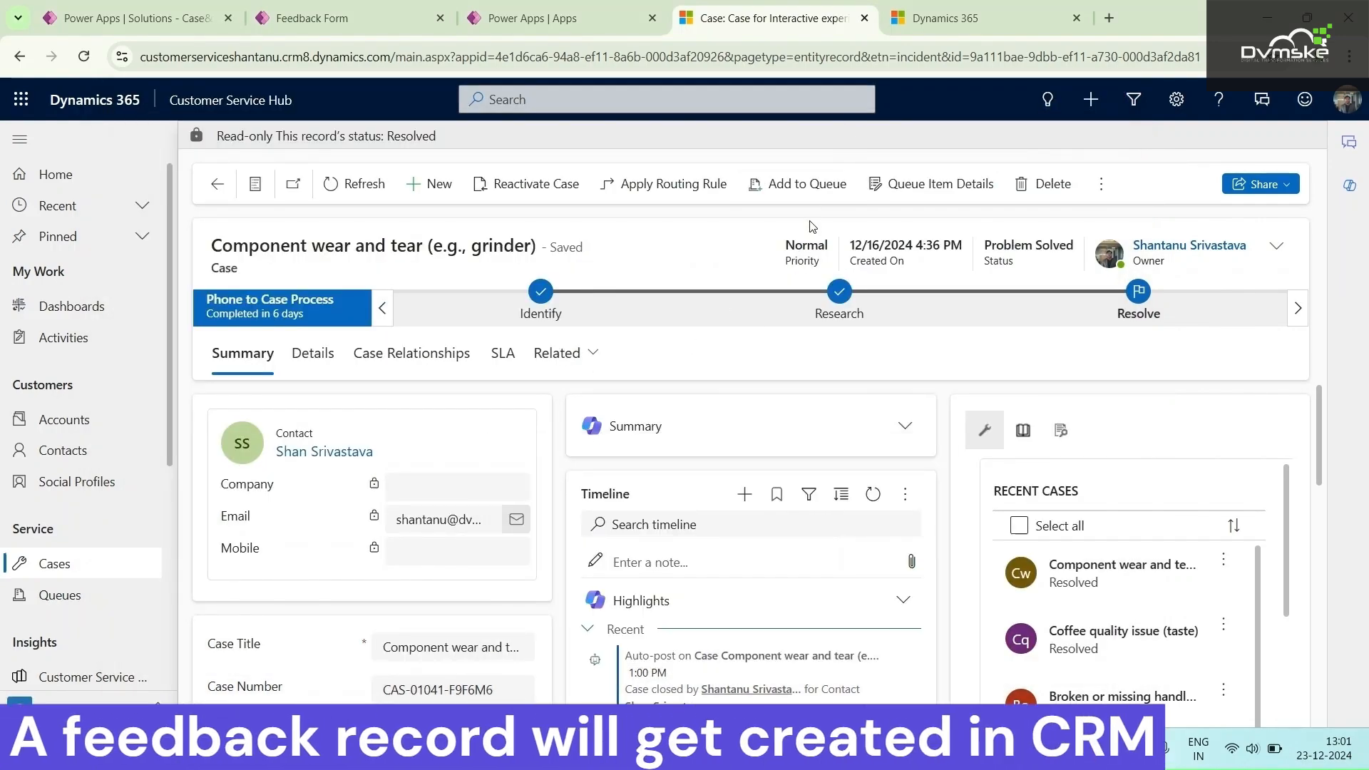
Switch to the Advanced Find window, run the query for Feedback records, and open the component wear and tear feedback
{"action": "mouse_move", "coordinate": [831, 749]}
{"action": "left_click", "coordinate": [880, 665]}
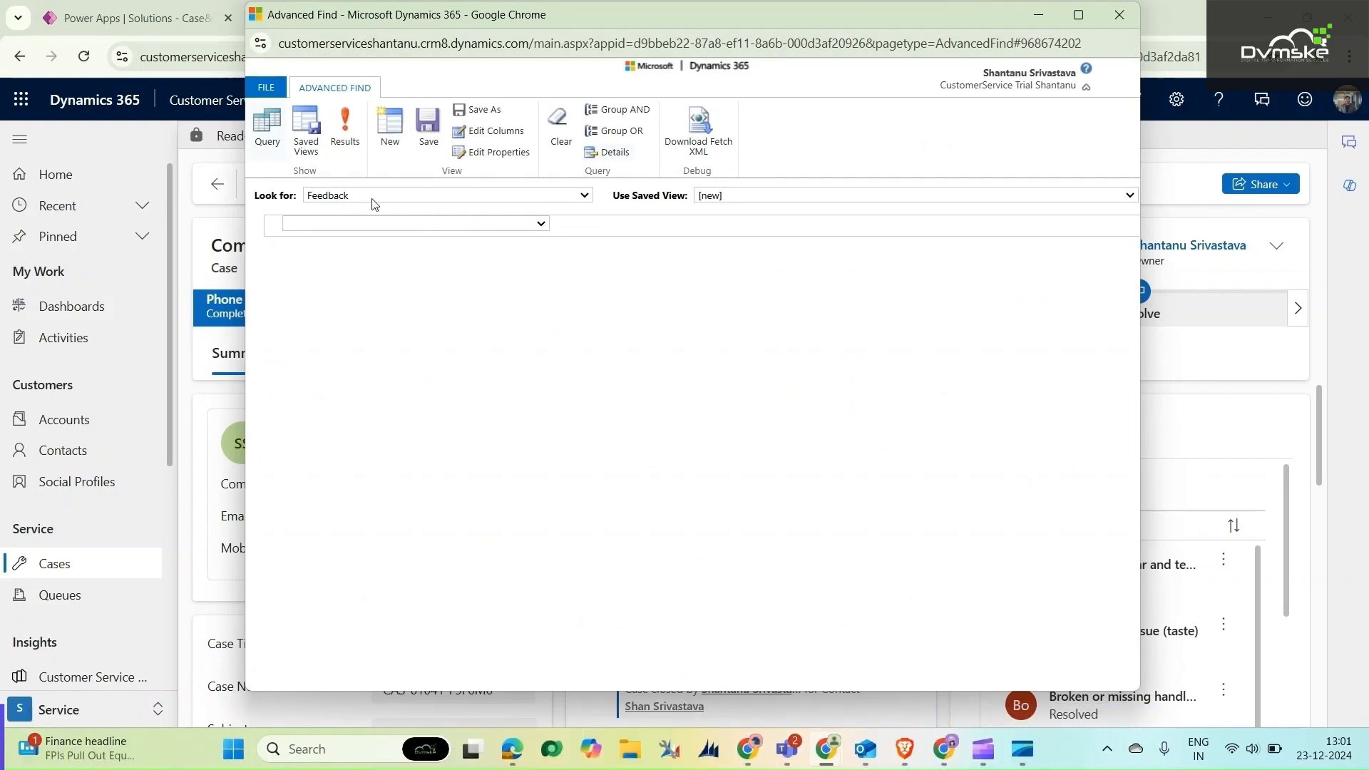
{"action": "left_click", "coordinate": [342, 126]}
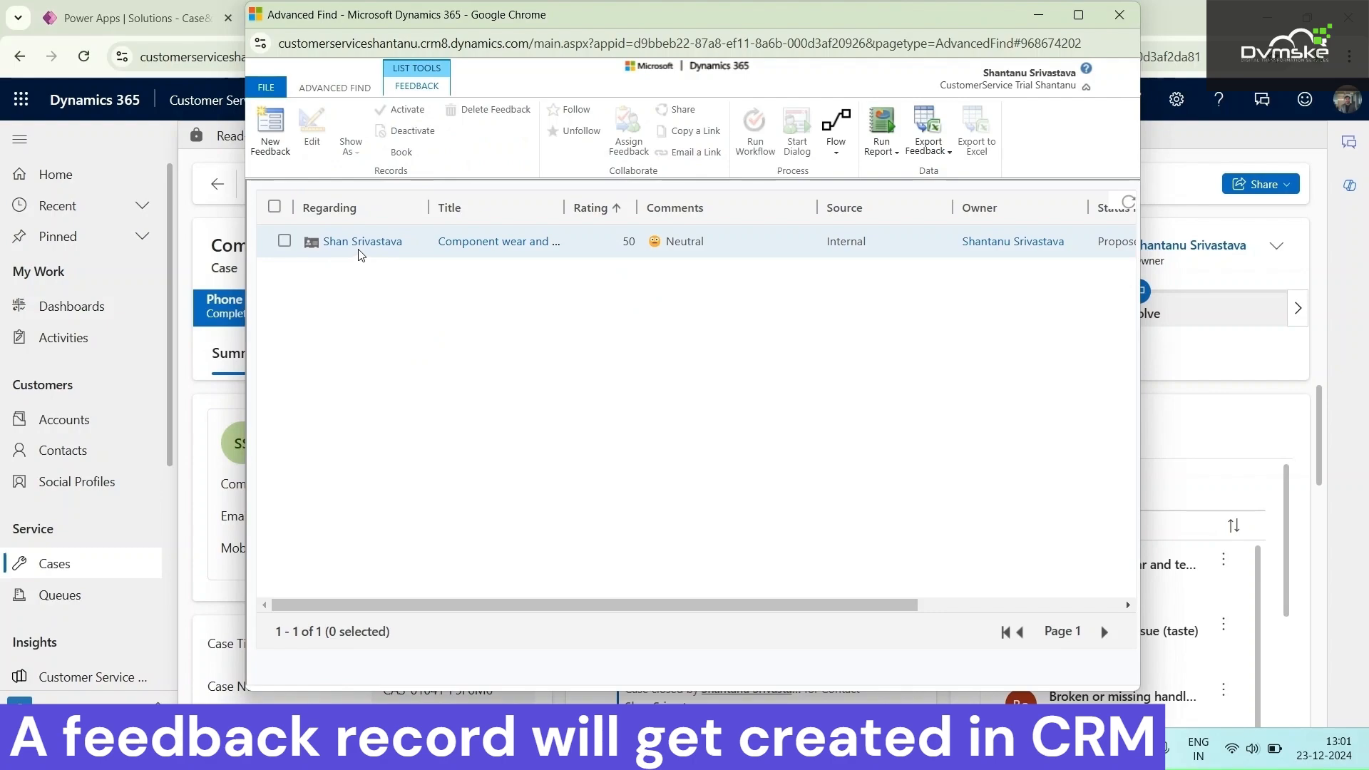
{"action": "left_click", "coordinate": [584, 250]}
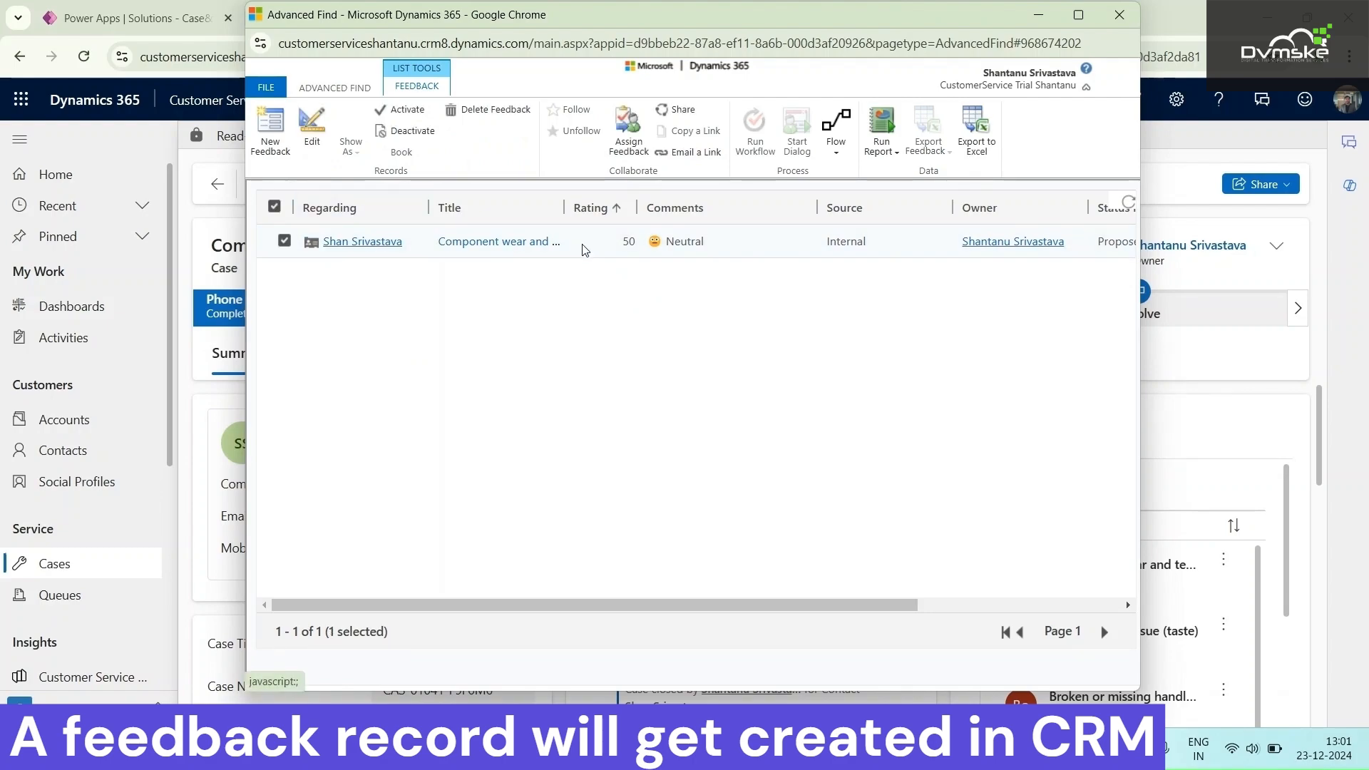
{"action": "double_click", "coordinate": [570, 246]}
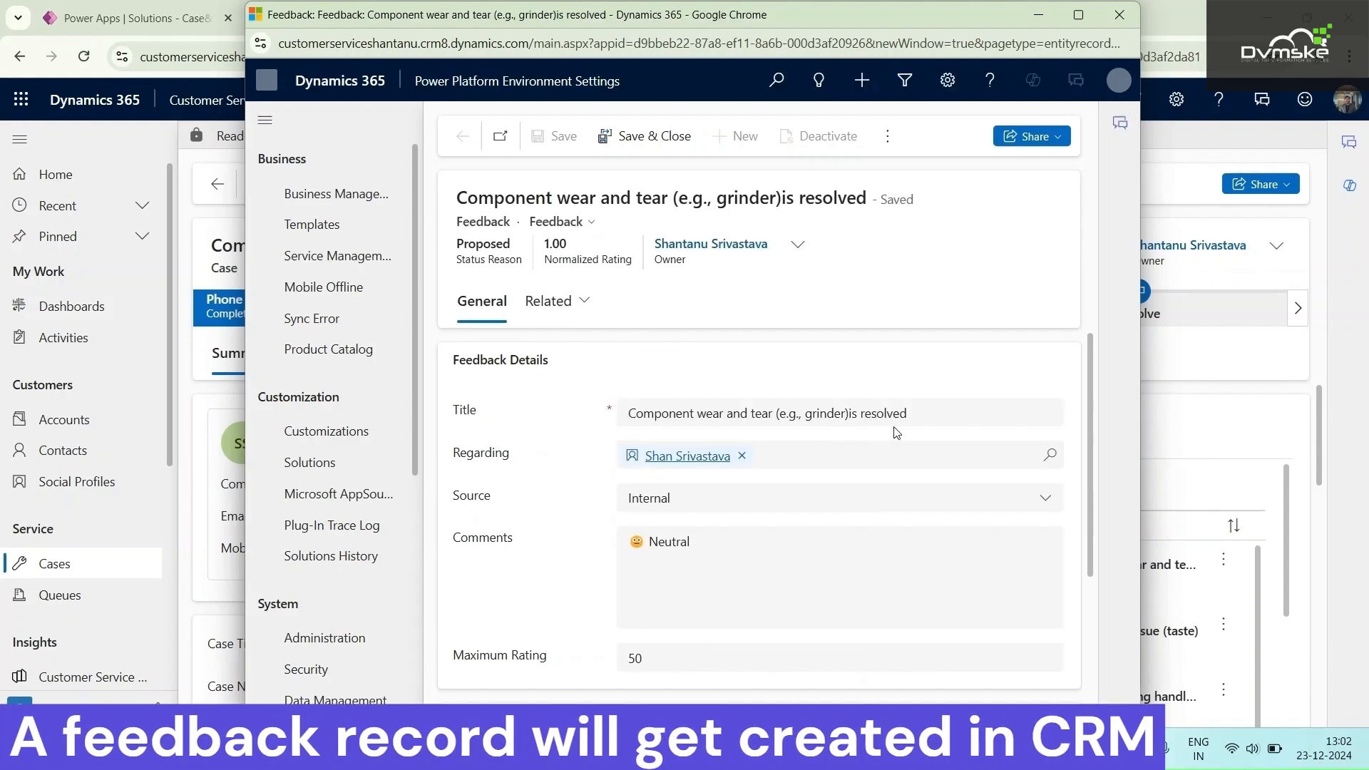
Review the feedback record's title, source, comments and rating, and minimise the record and Advanced Find windows
{"action": "scroll", "coordinate": [846, 446], "scroll_direction": "down", "scroll_amount": 1}
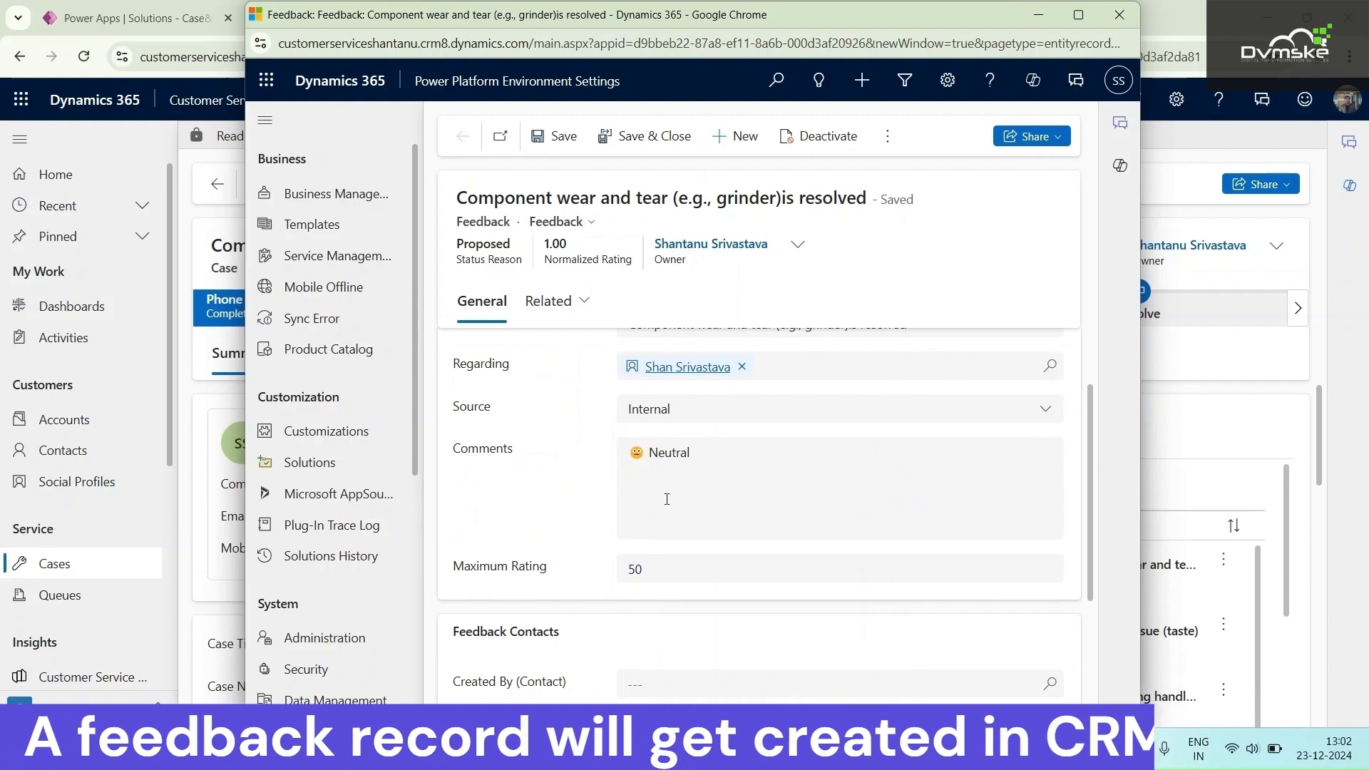
{"action": "scroll", "coordinate": [666, 499], "scroll_direction": "down", "scroll_amount": 1}
{"action": "scroll", "coordinate": [667, 503], "scroll_direction": "up", "scroll_amount": 2}
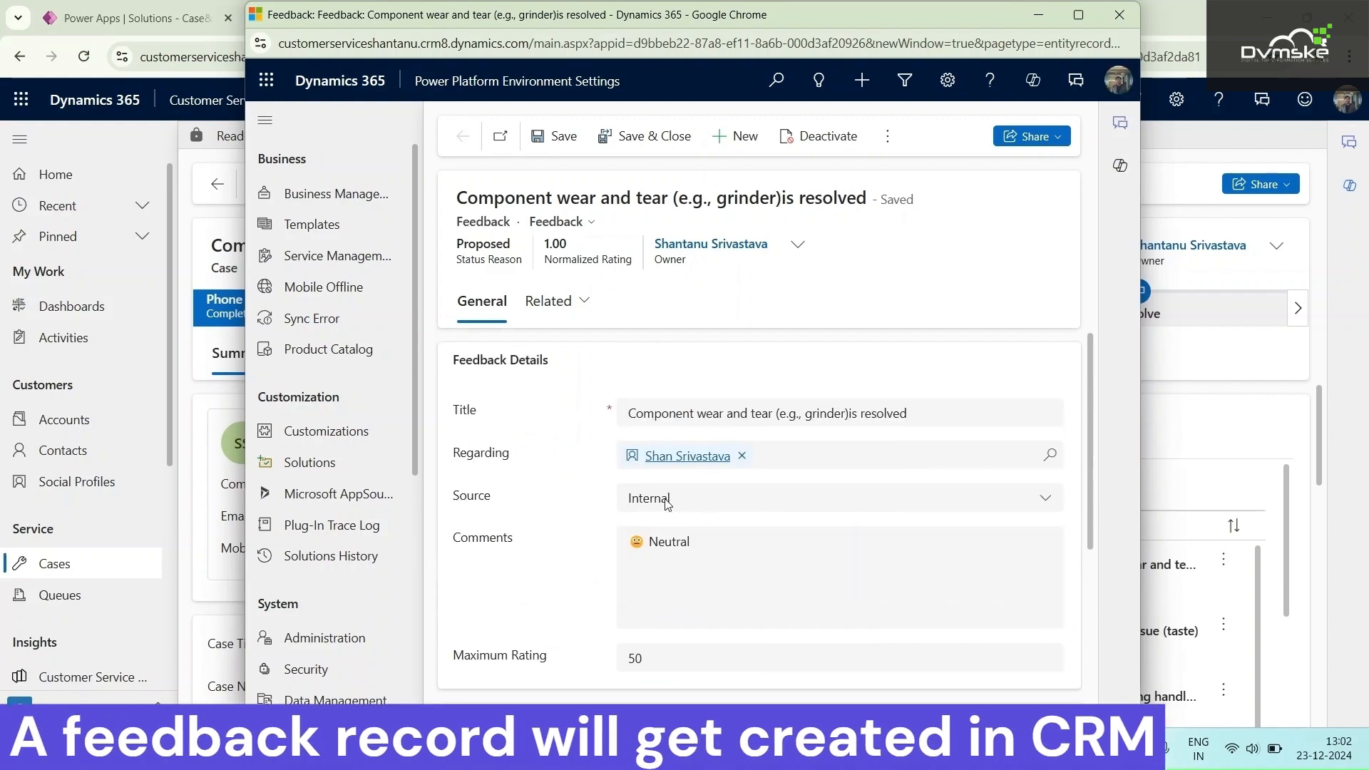
{"action": "left_click", "coordinate": [1038, 16]}
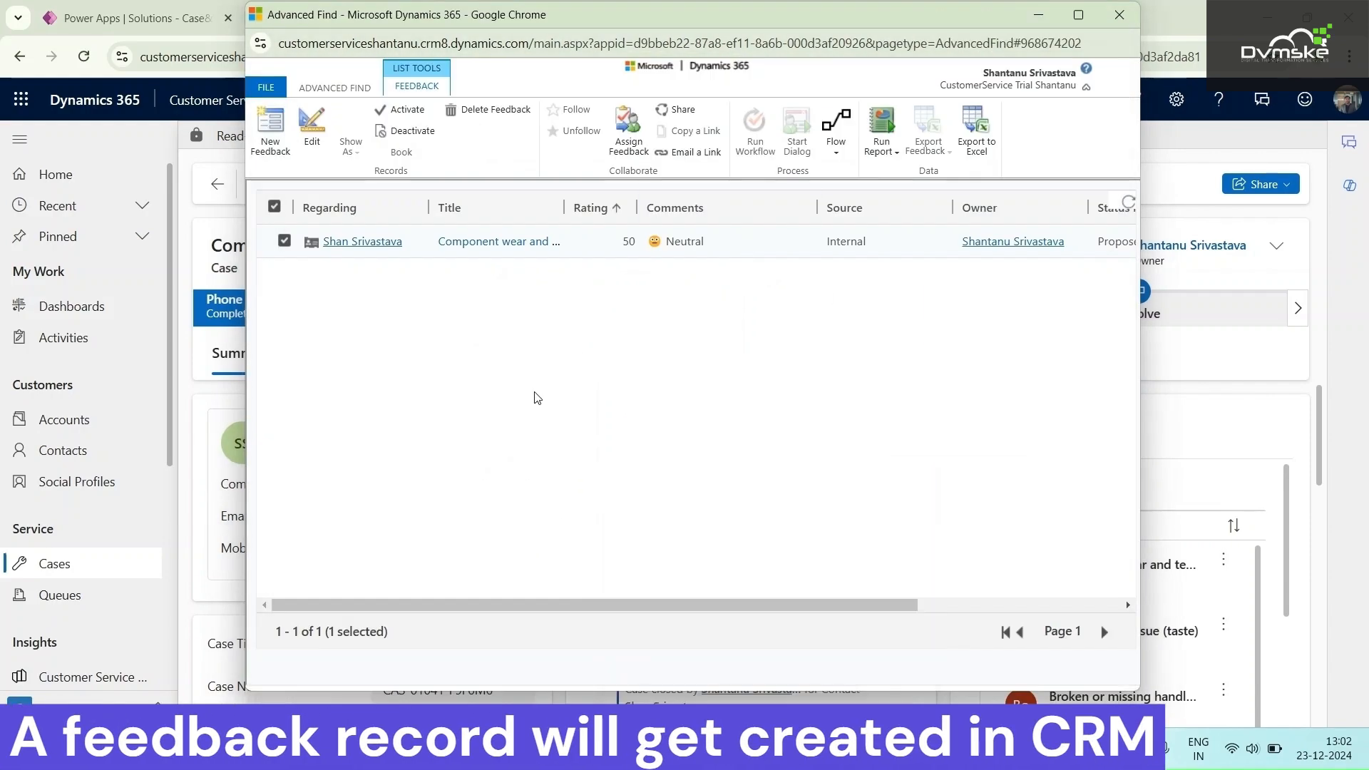
{"action": "left_click", "coordinate": [1038, 17]}
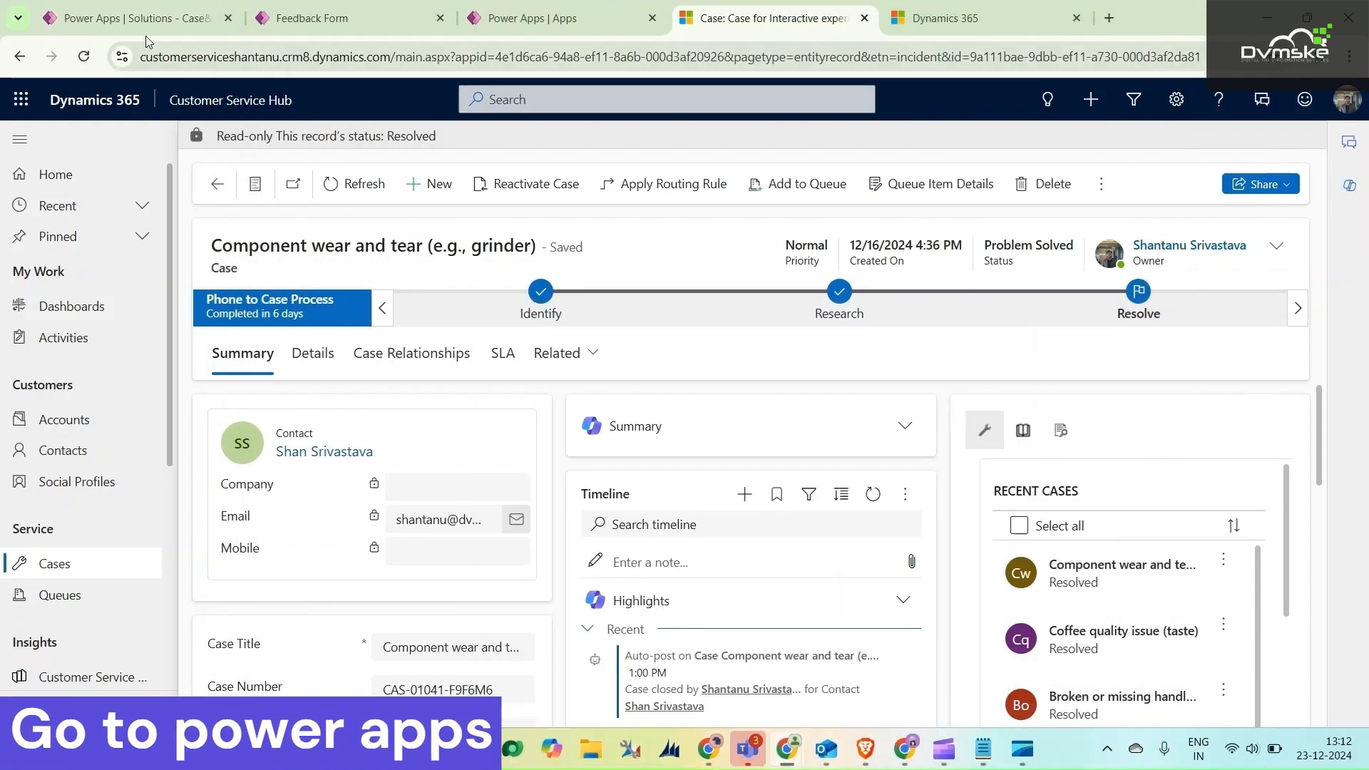
Switch to the Case&feedback solution in Power Apps and create a new automated cloud flow, skipping the name and trigger setup
{"action": "left_click", "coordinate": [145, 22]}
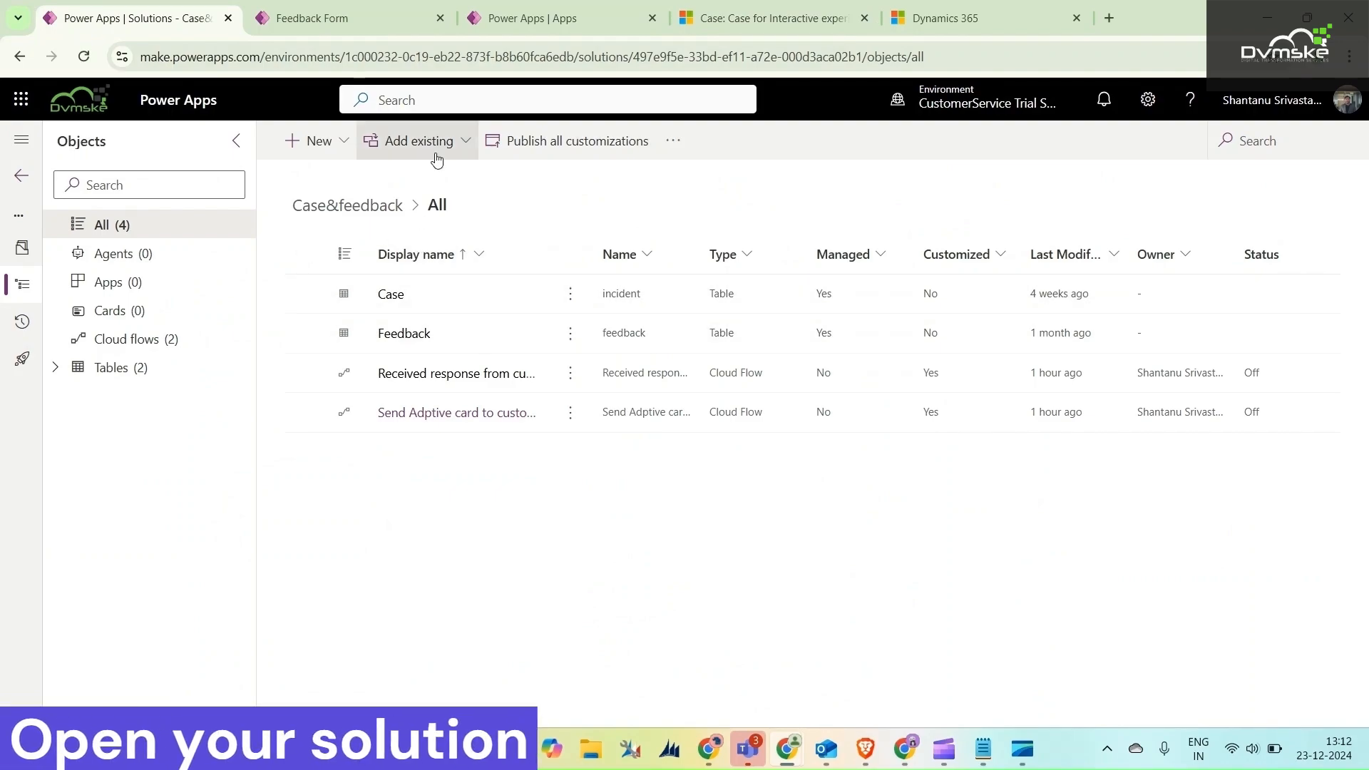
{"action": "left_click", "coordinate": [324, 141]}
{"action": "mouse_move", "coordinate": [366, 243]}
{"action": "mouse_move", "coordinate": [516, 246]}
{"action": "left_click", "coordinate": [654, 238]}
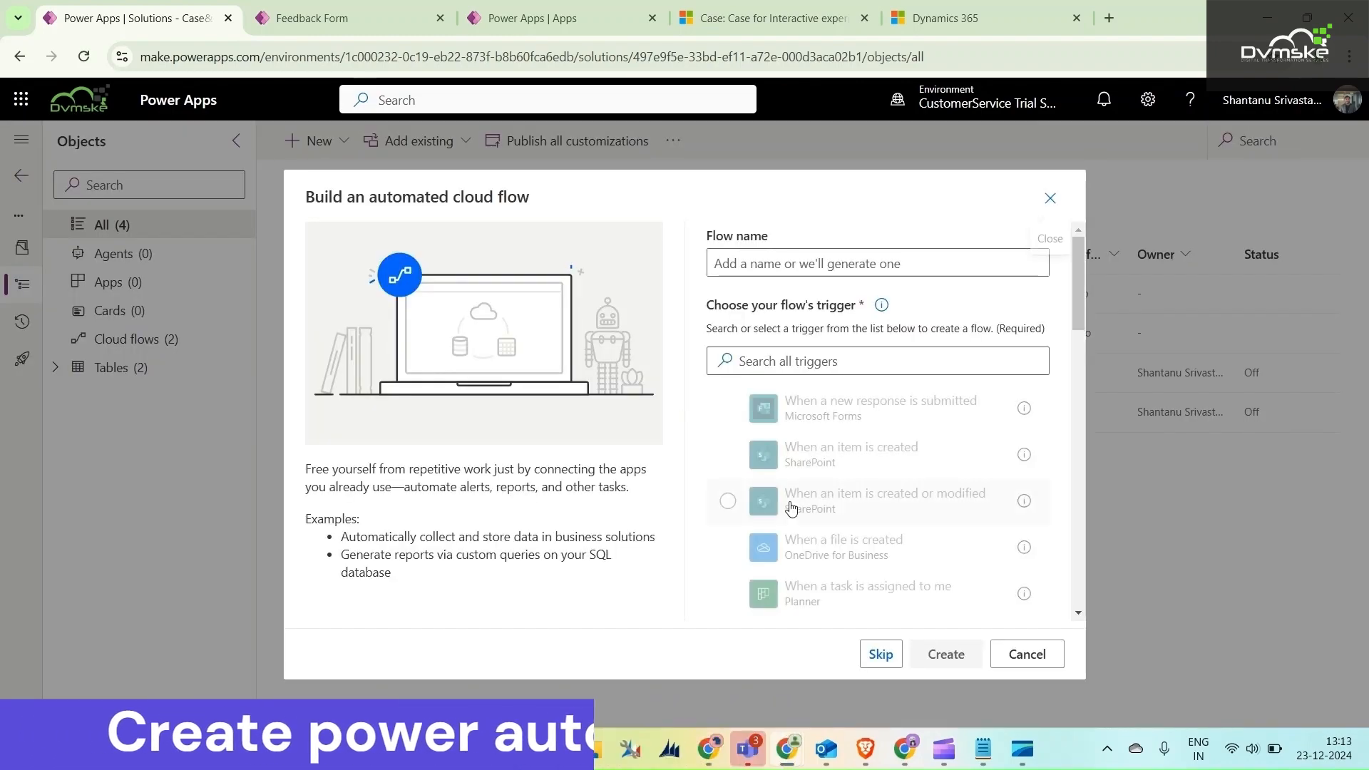
{"action": "left_click", "coordinate": [877, 651]}
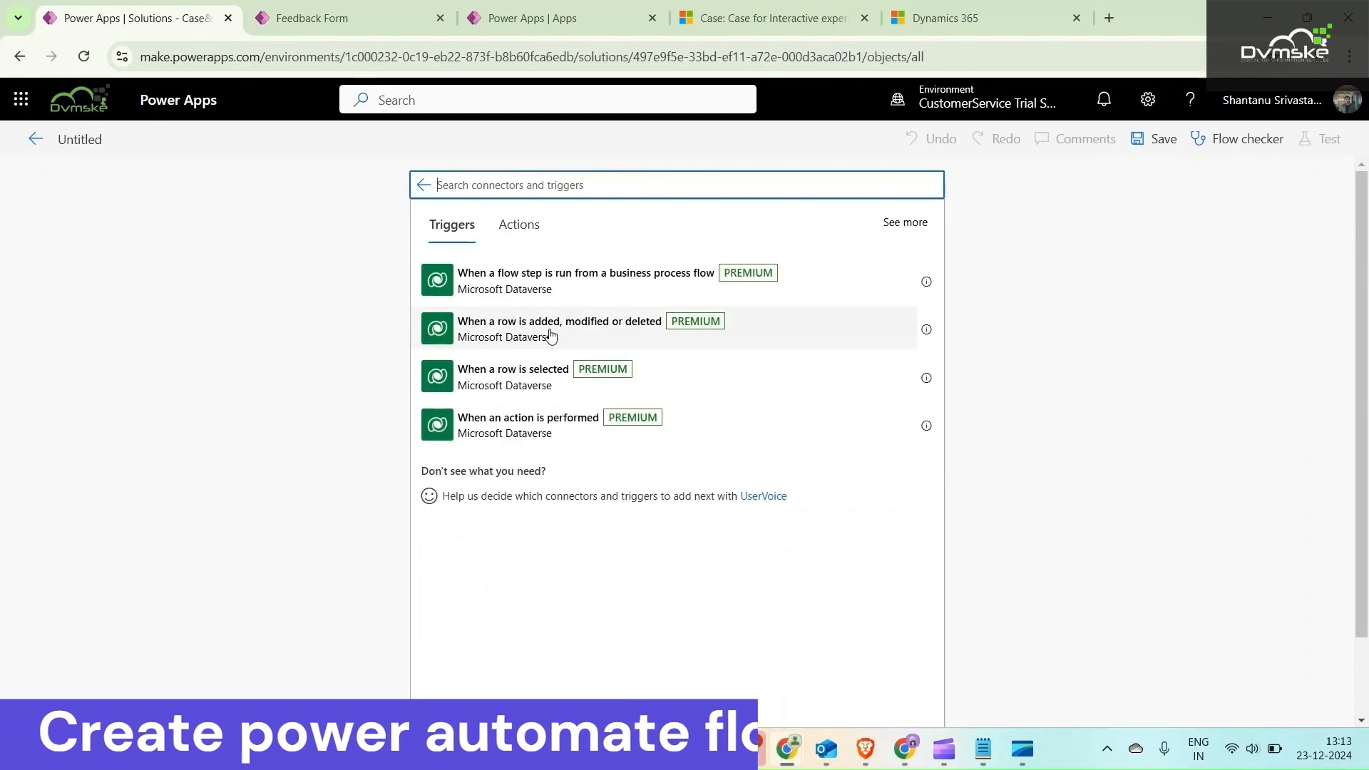
Add the Dataverse trigger "When a row is added, modified or deleted" with change type Modified and table Cases
{"action": "left_click", "coordinate": [525, 335]}
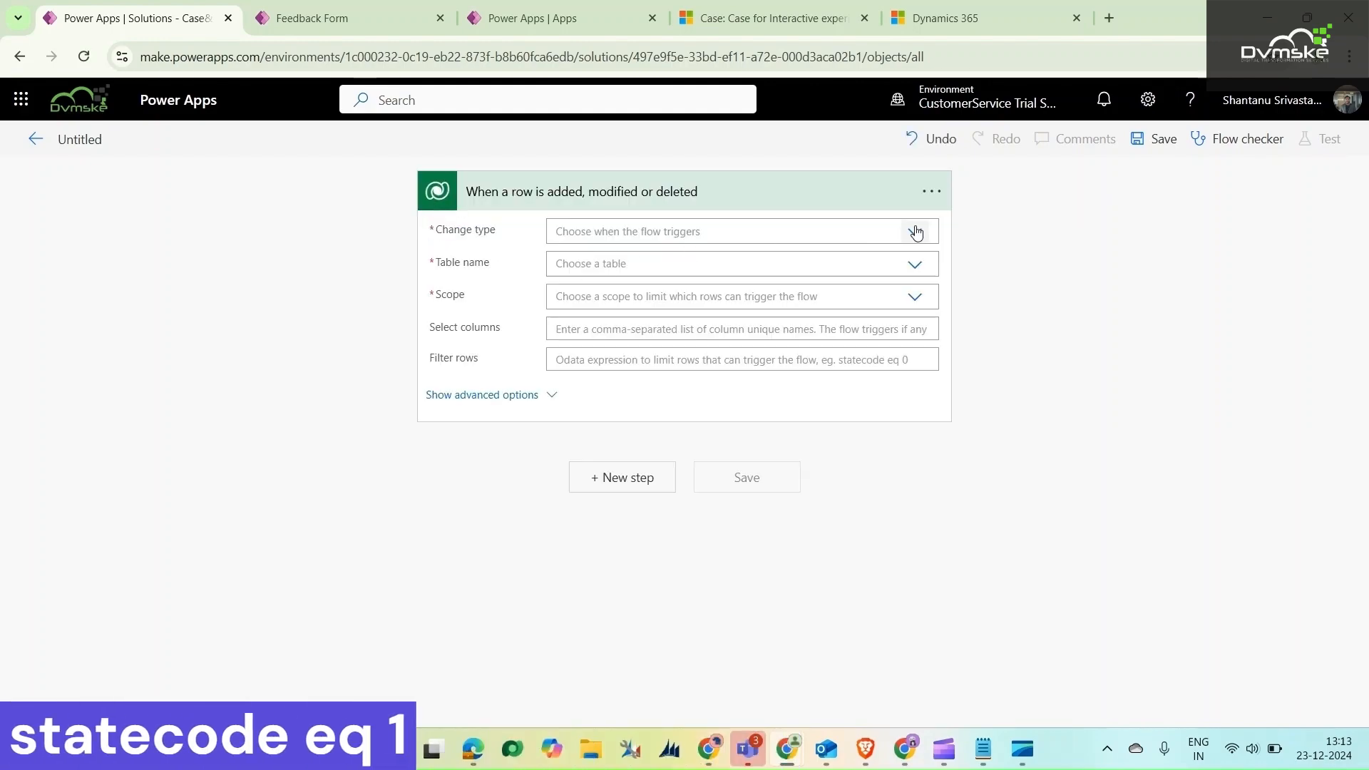
{"action": "left_click", "coordinate": [883, 234]}
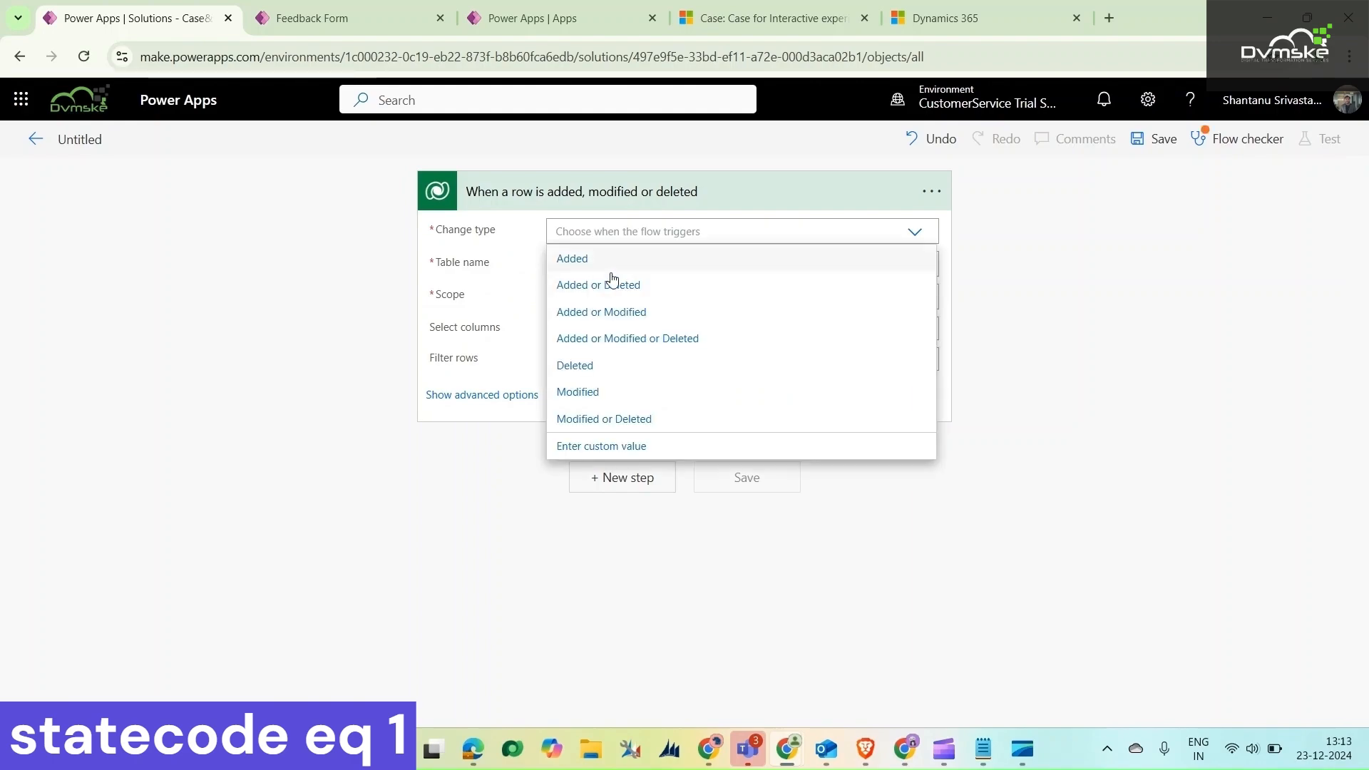
{"action": "left_click", "coordinate": [598, 388]}
{"action": "left_click", "coordinate": [643, 265]}
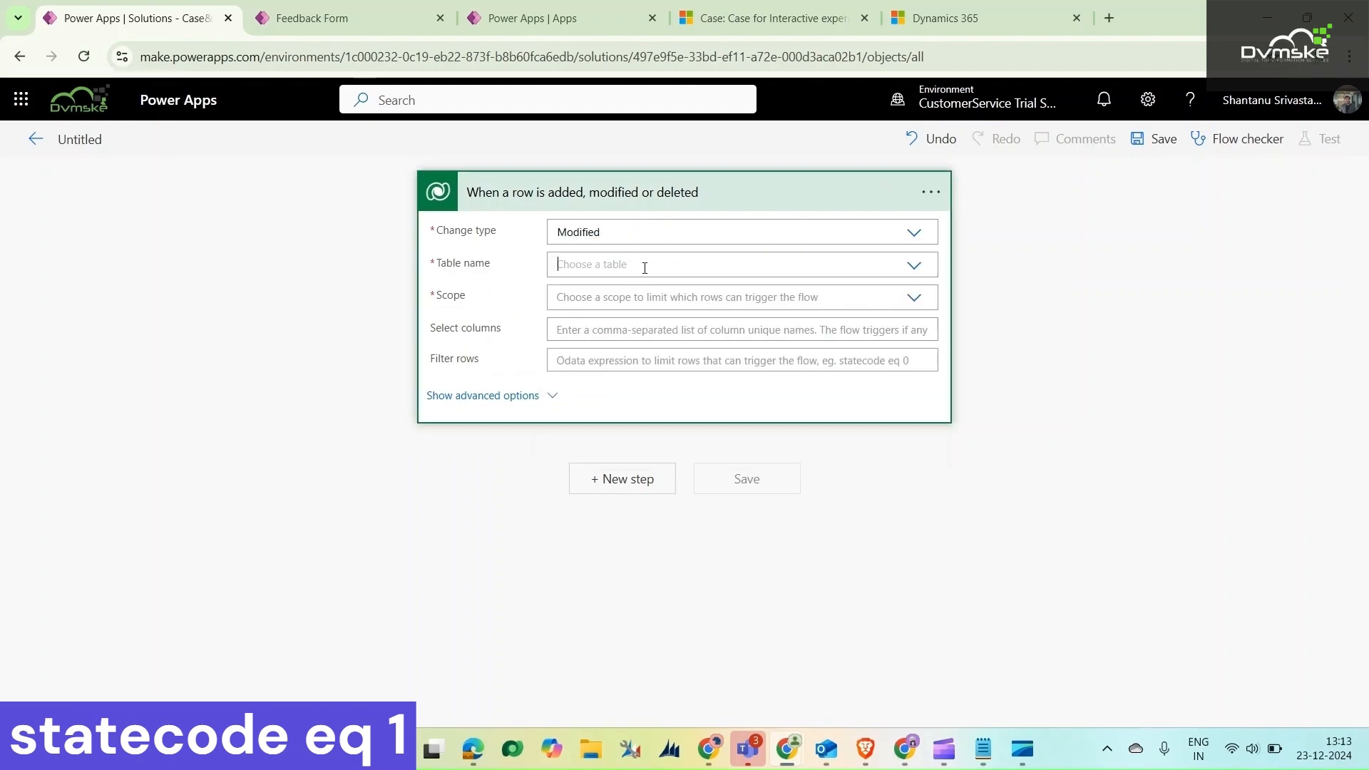
{"action": "type", "text": "cases"}
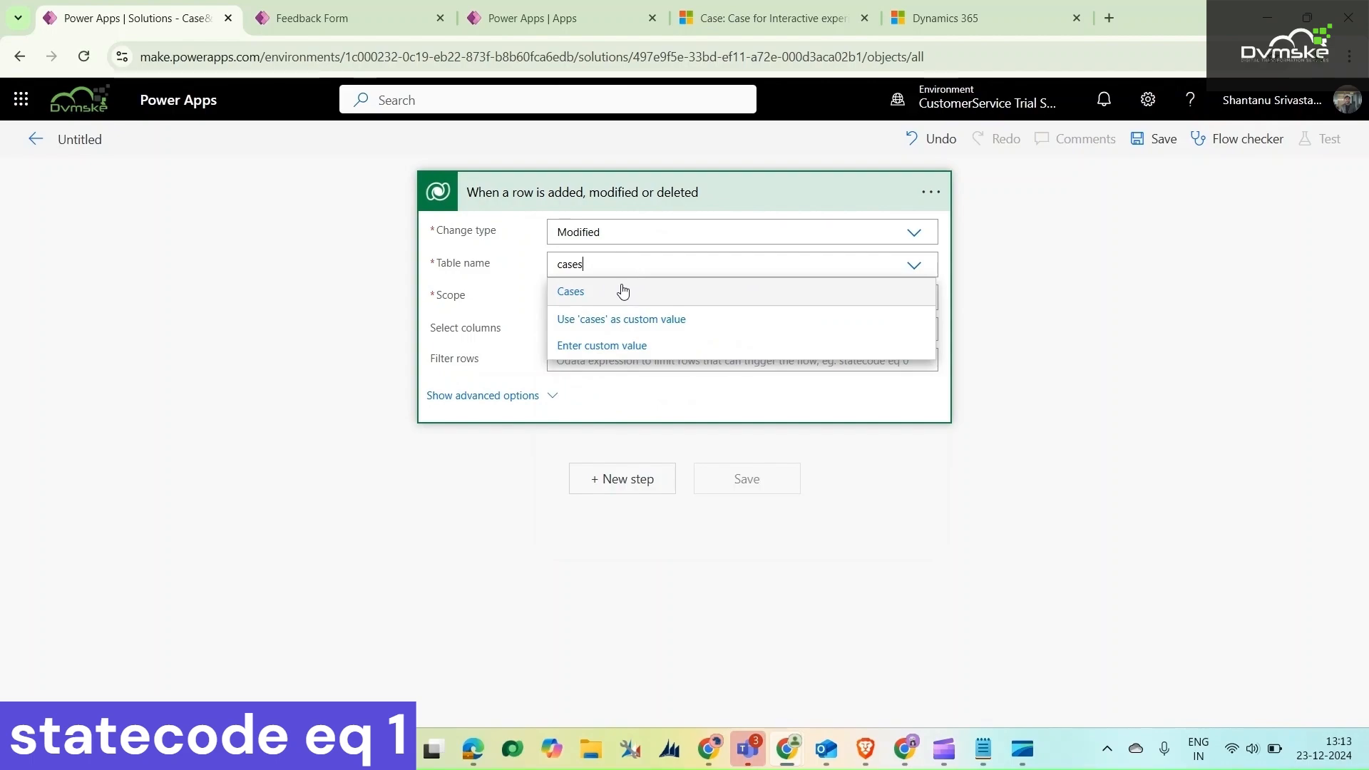
{"action": "left_click", "coordinate": [608, 292]}
Set the trigger's scope to Organization and its row filter to "statecode eq 1"
{"action": "left_click", "coordinate": [789, 302]}
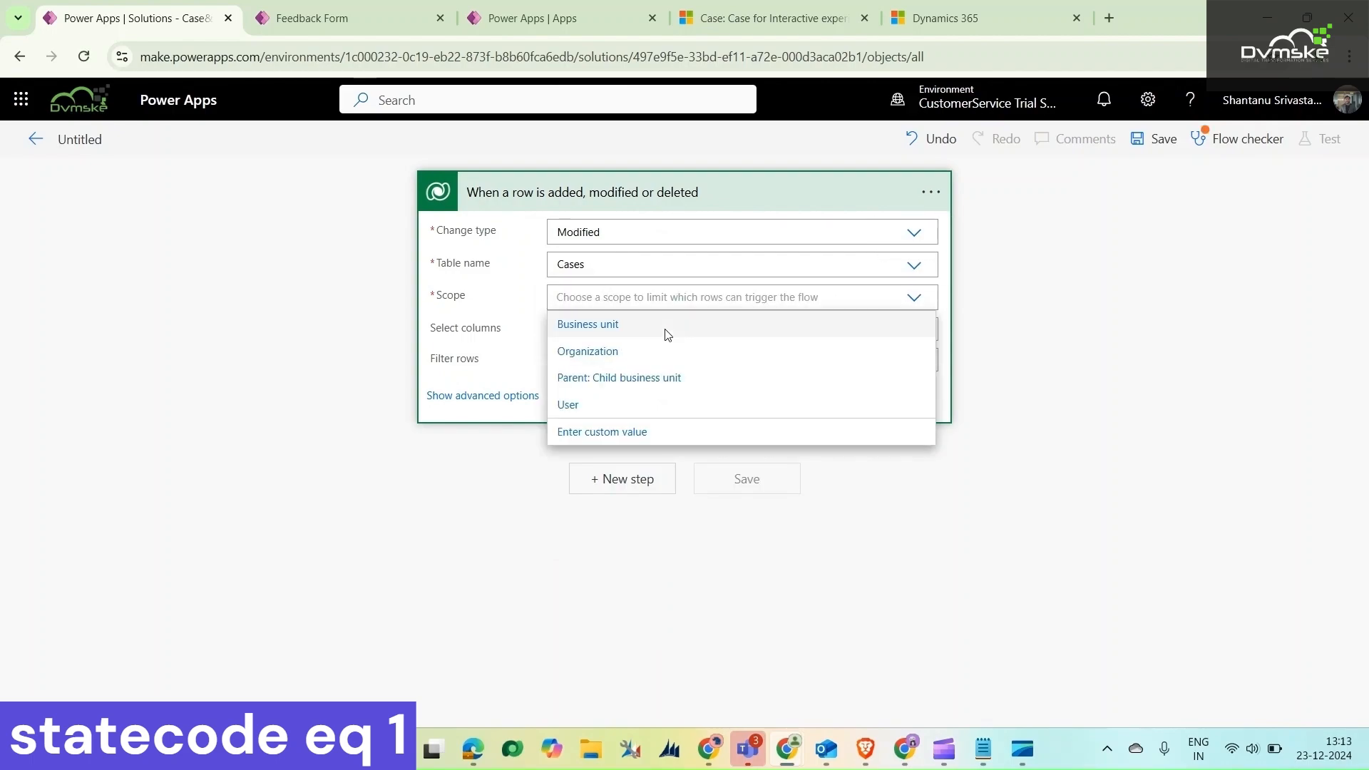
{"action": "left_click", "coordinate": [611, 352]}
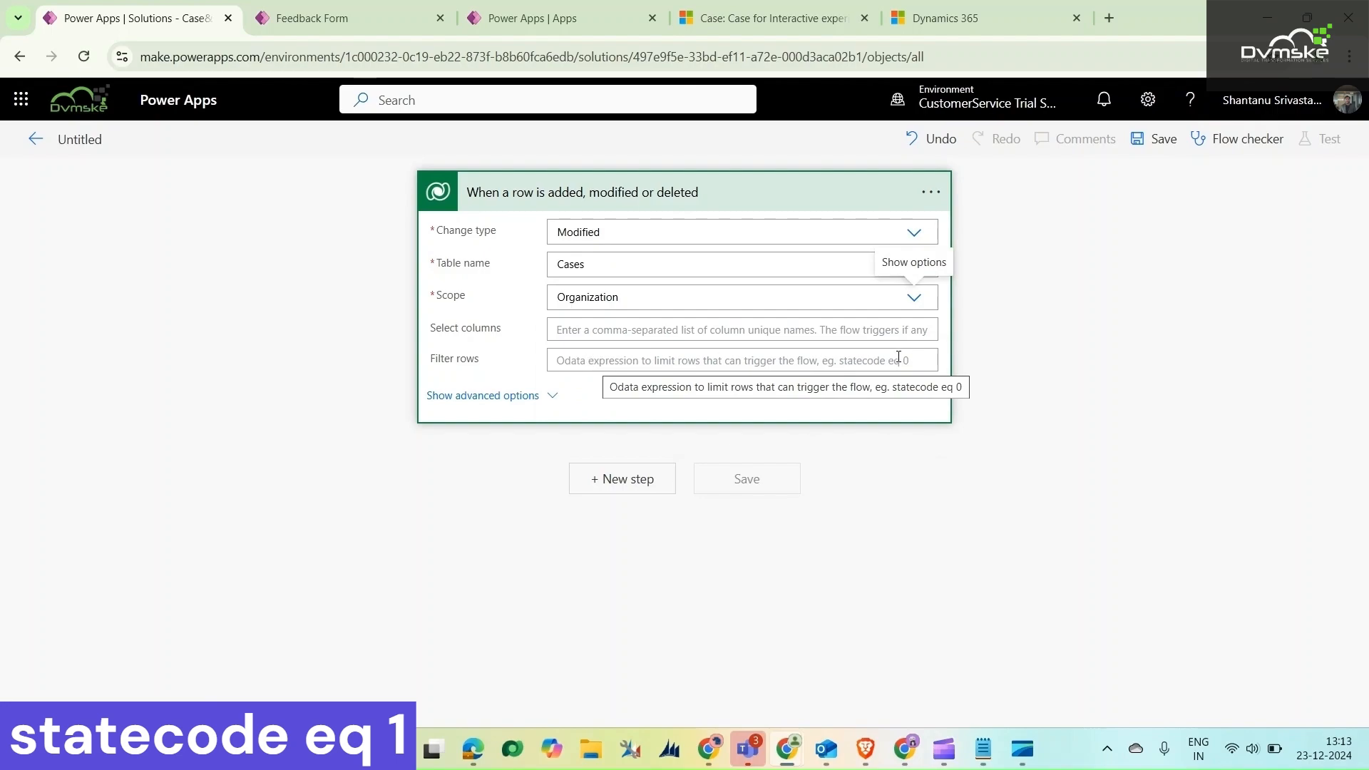
{"action": "left_click", "coordinate": [607, 359]}
{"action": "type", "text": "statec"}
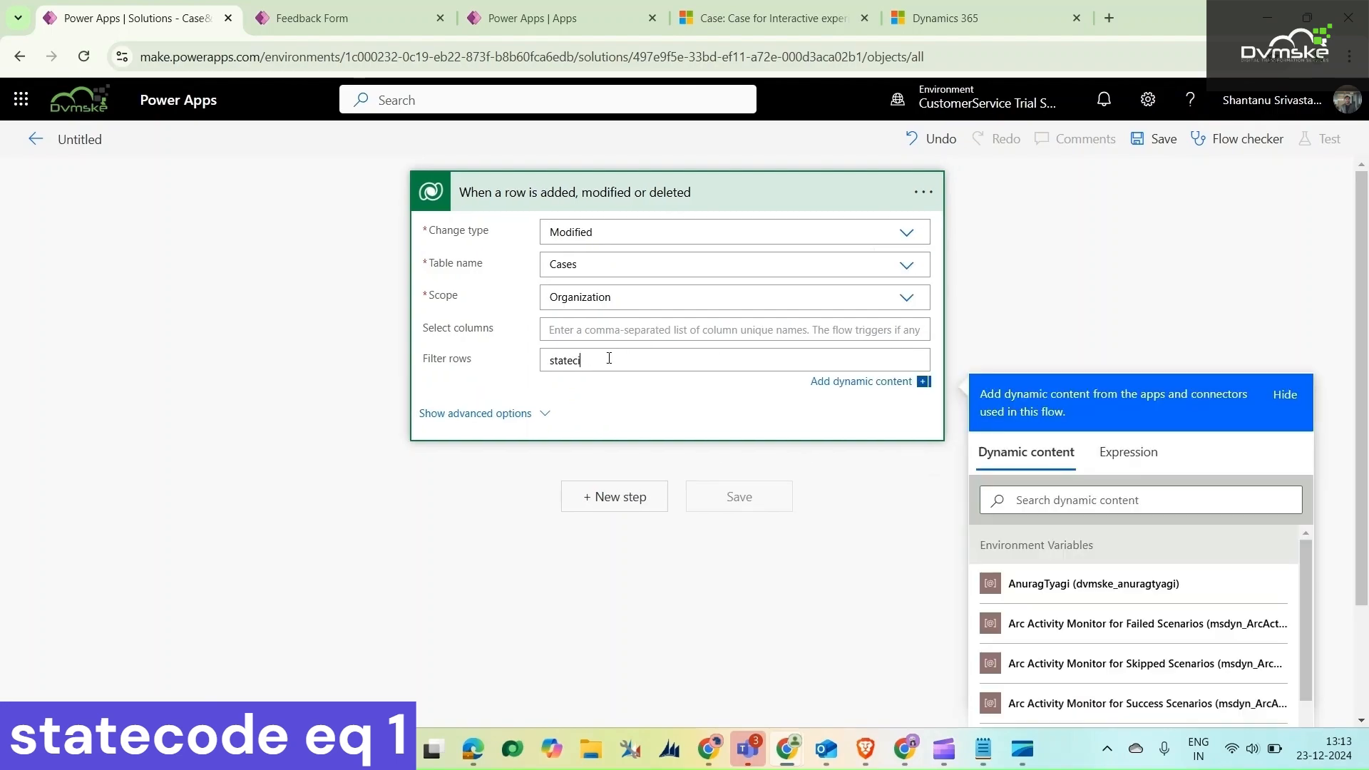
{"action": "type", "text": "ode eq 1"}
{"action": "left_click", "coordinate": [975, 307]}
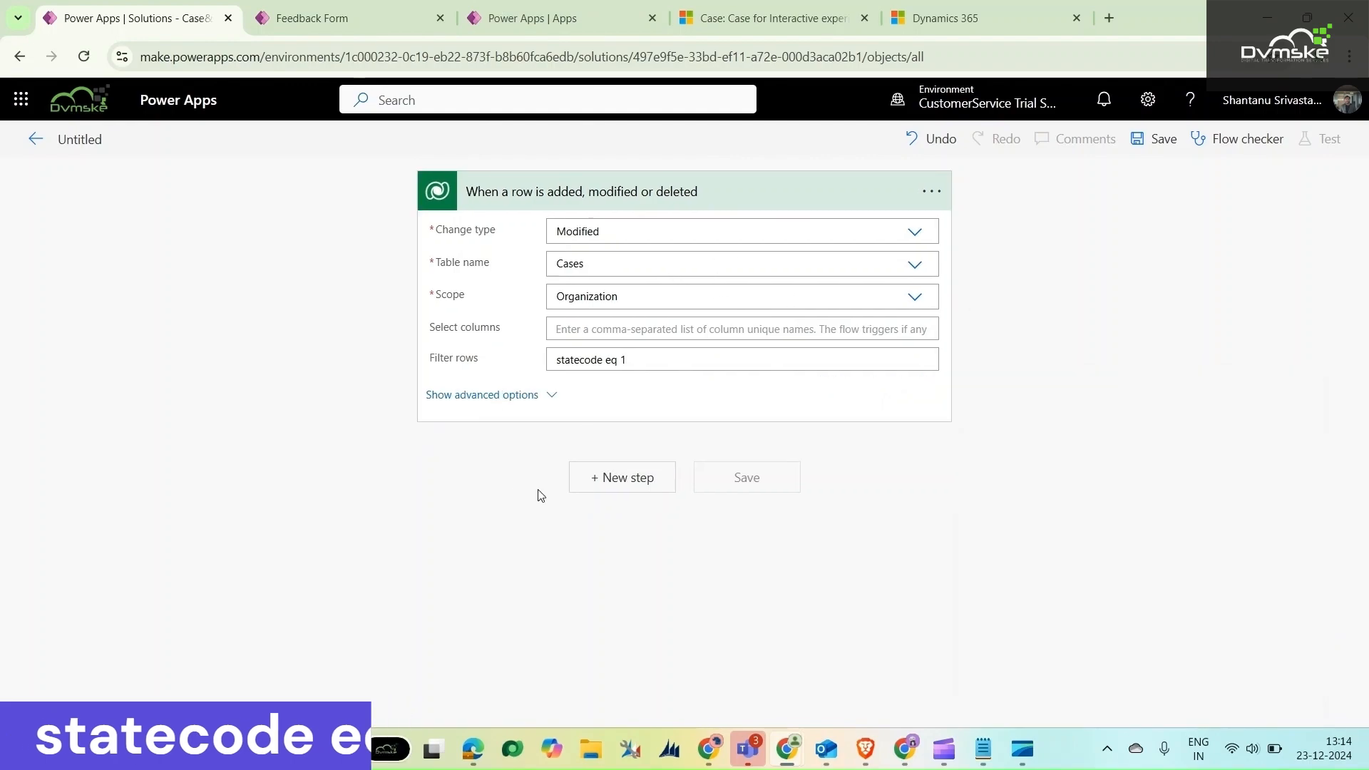
Add a Microsoft Dataverse "Get a row by ID" action after the trigger and set its table to Contacts
{"action": "left_click", "coordinate": [575, 491]}
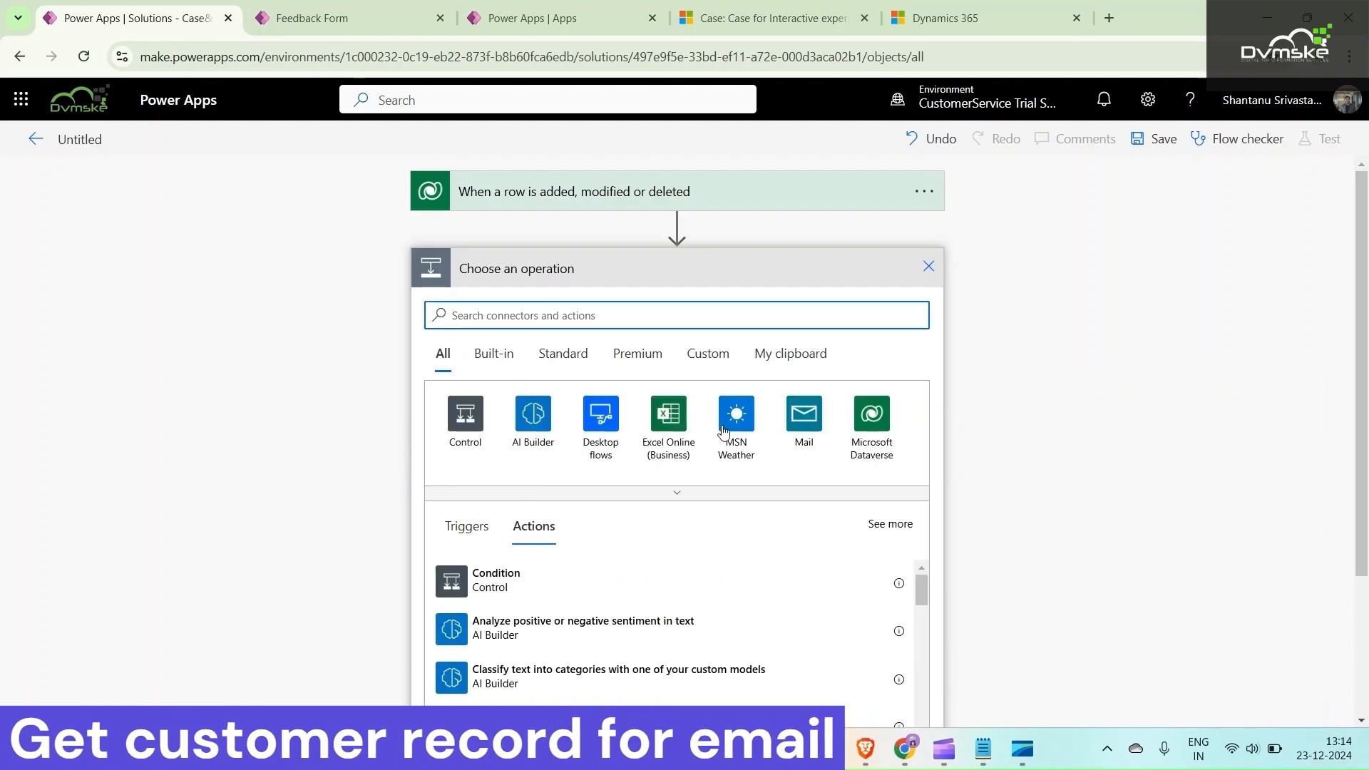
{"action": "left_click", "coordinate": [871, 417]}
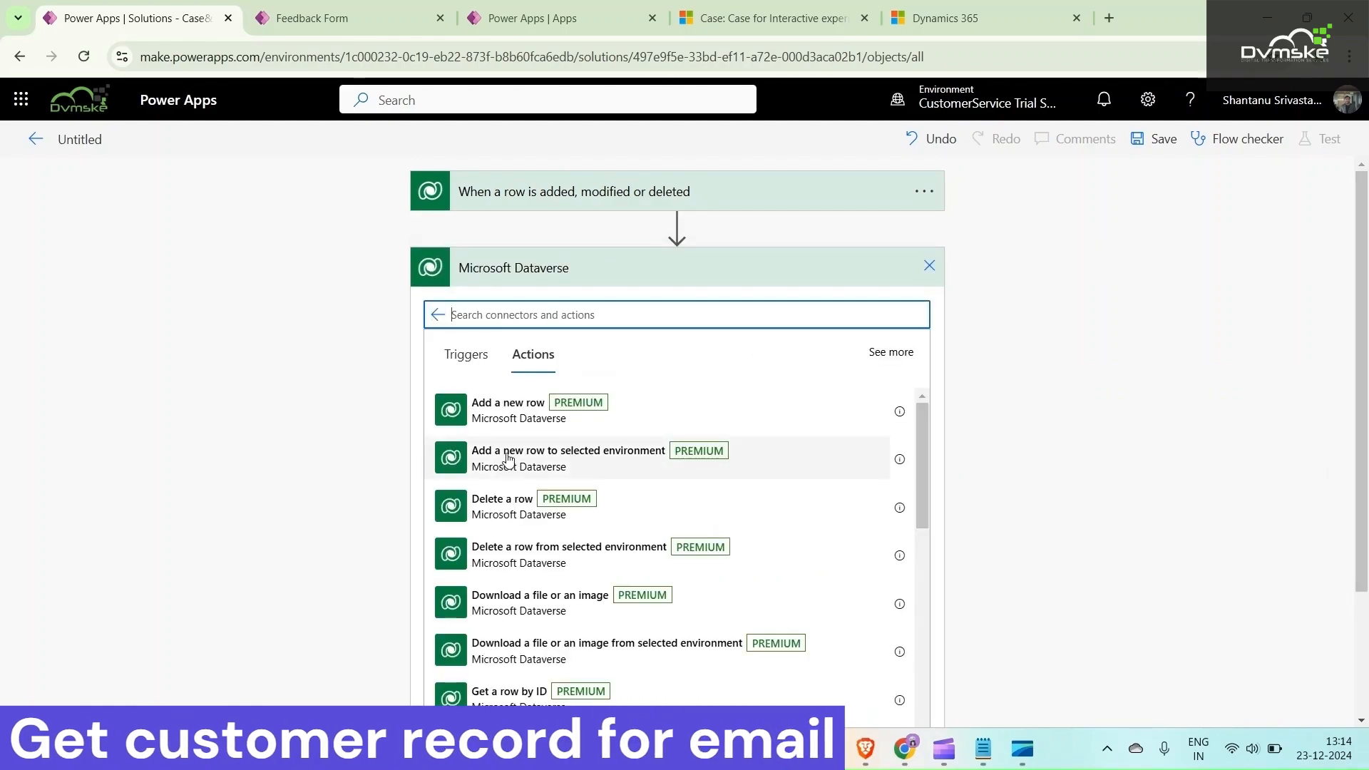
{"action": "left_click", "coordinate": [509, 692]}
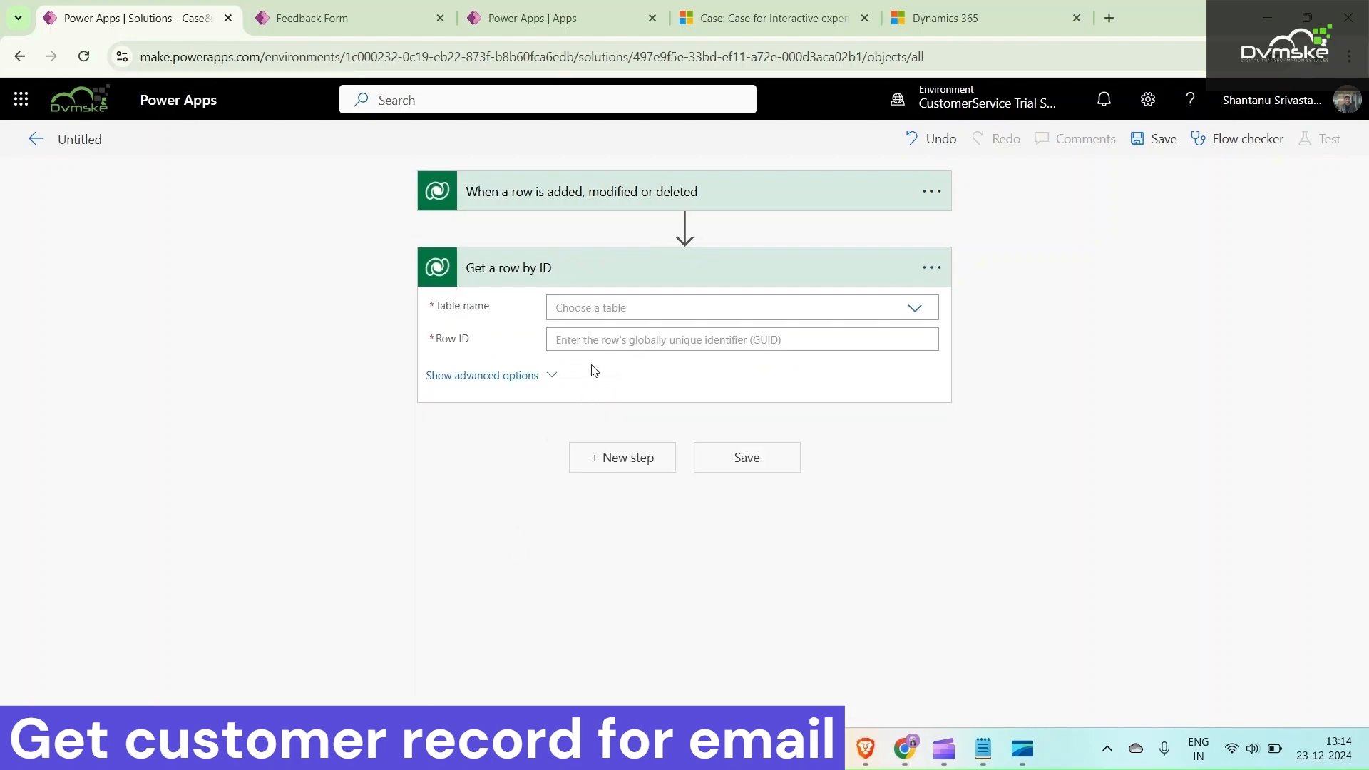
{"action": "left_click", "coordinate": [606, 310]}
{"action": "type", "text": "conta"}
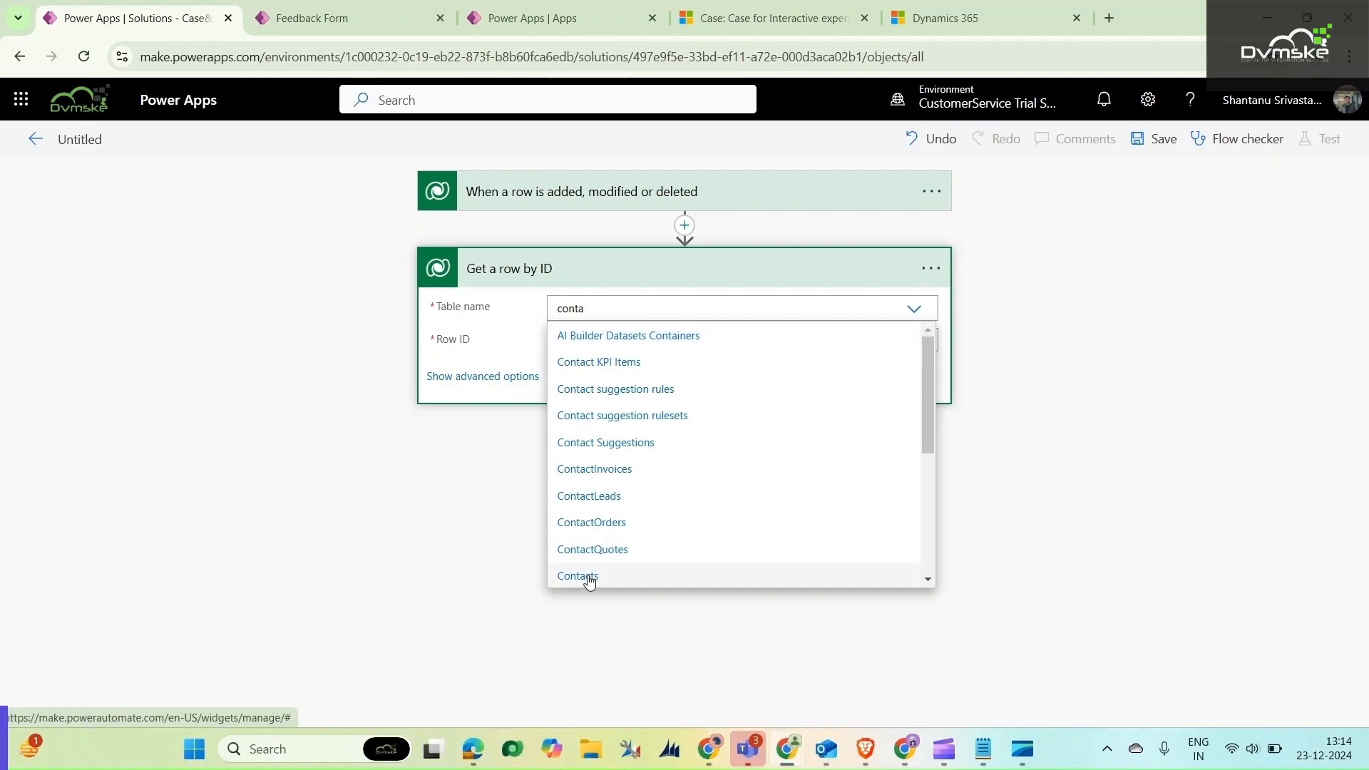
{"action": "left_click", "coordinate": [590, 574]}
Set the Row ID of the Get a row by ID action to the trigger's Customer (Value) dynamic content
{"action": "left_click", "coordinate": [603, 341]}
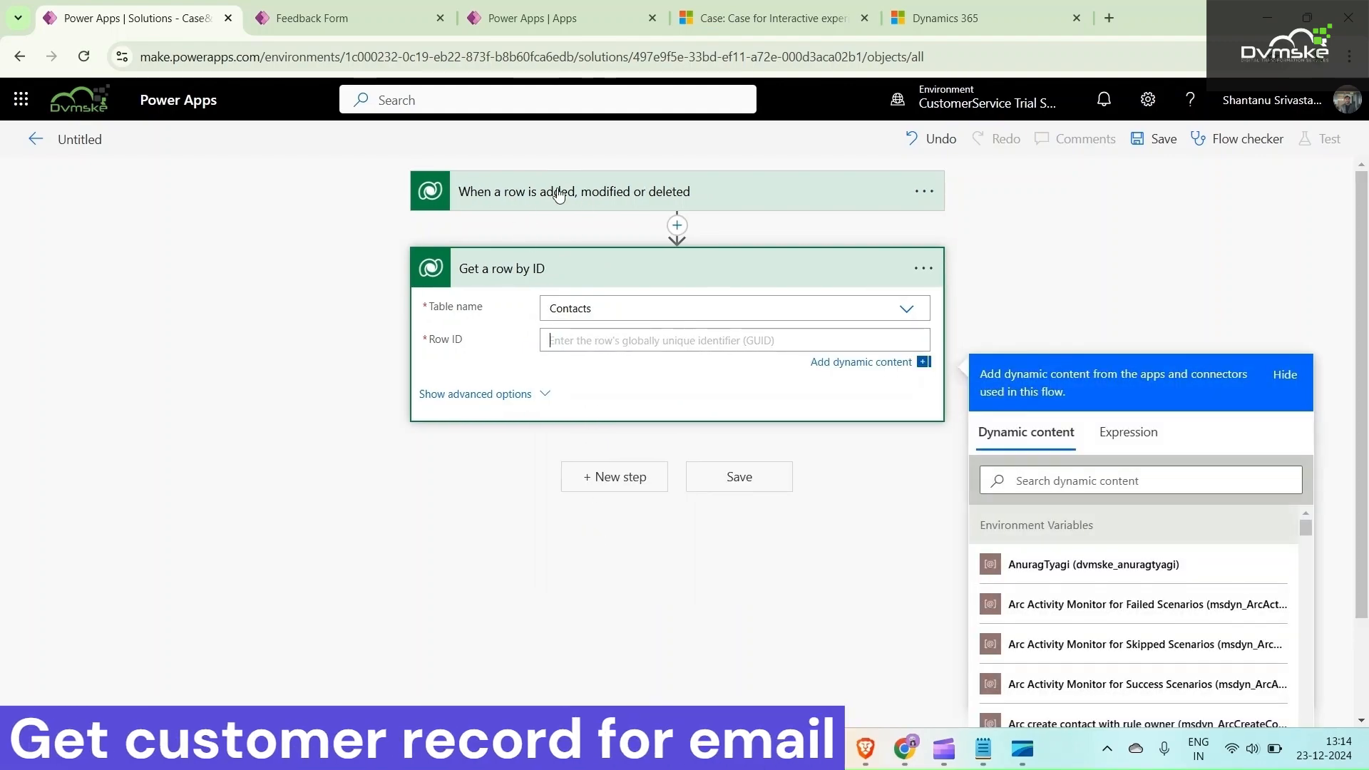
{"action": "left_click", "coordinate": [1038, 474]}
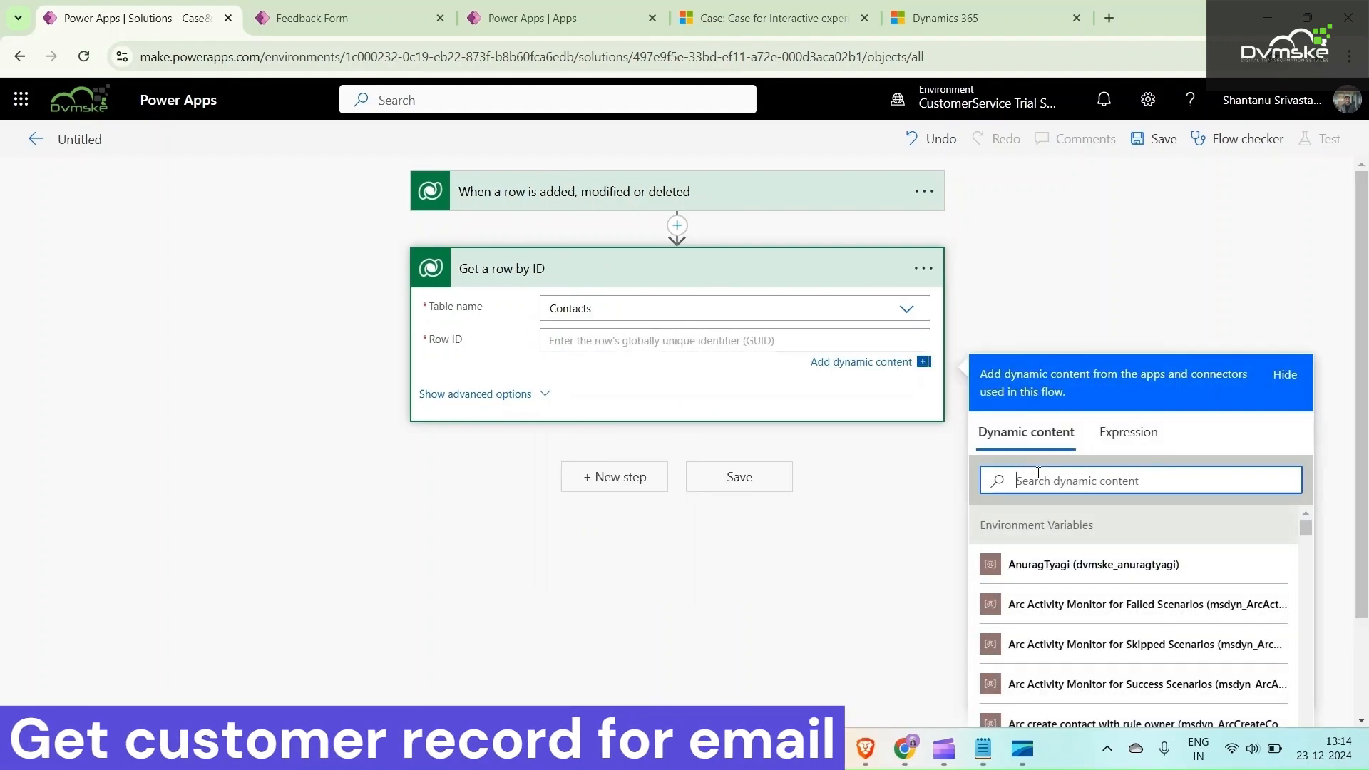
{"action": "type", "text": "v"}
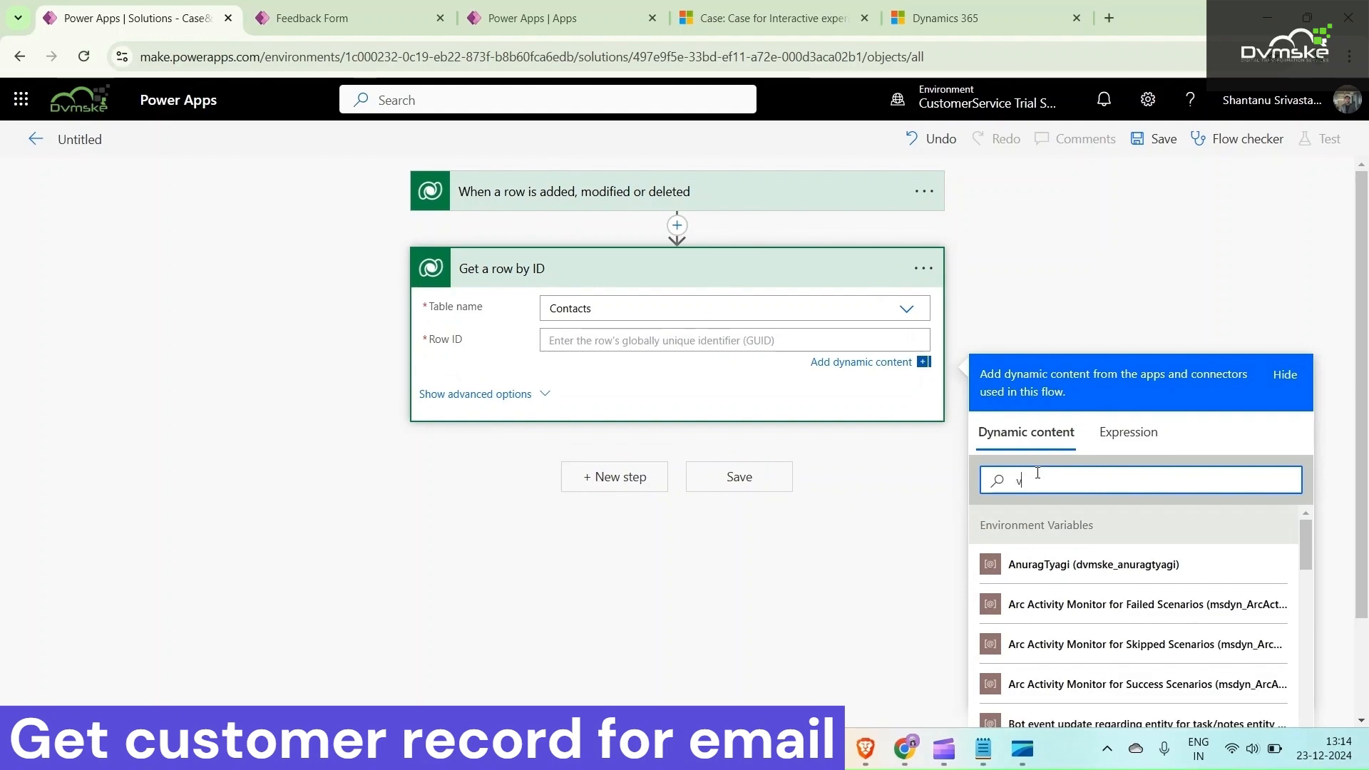
{"action": "type", "text": "alu"}
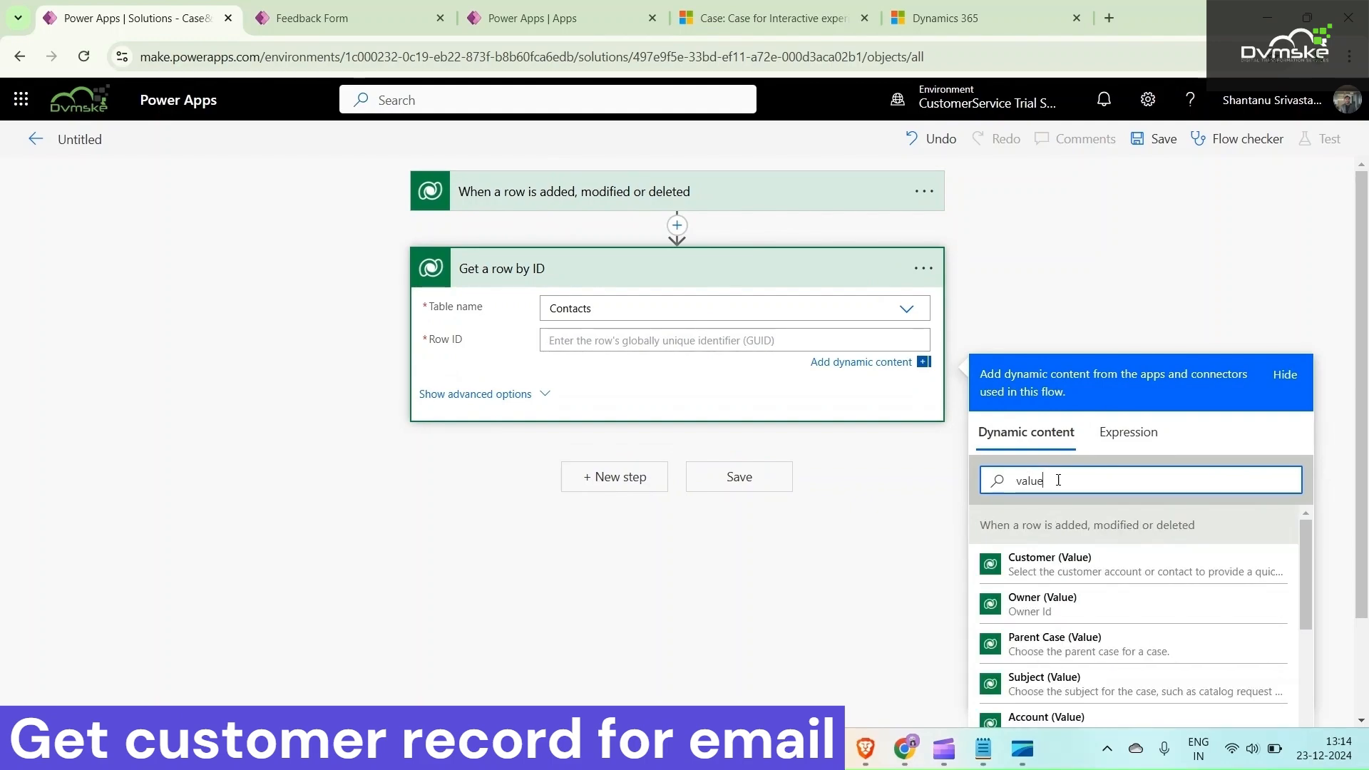
{"action": "type", "text": "e"}
{"action": "left_click", "coordinate": [1121, 571]}
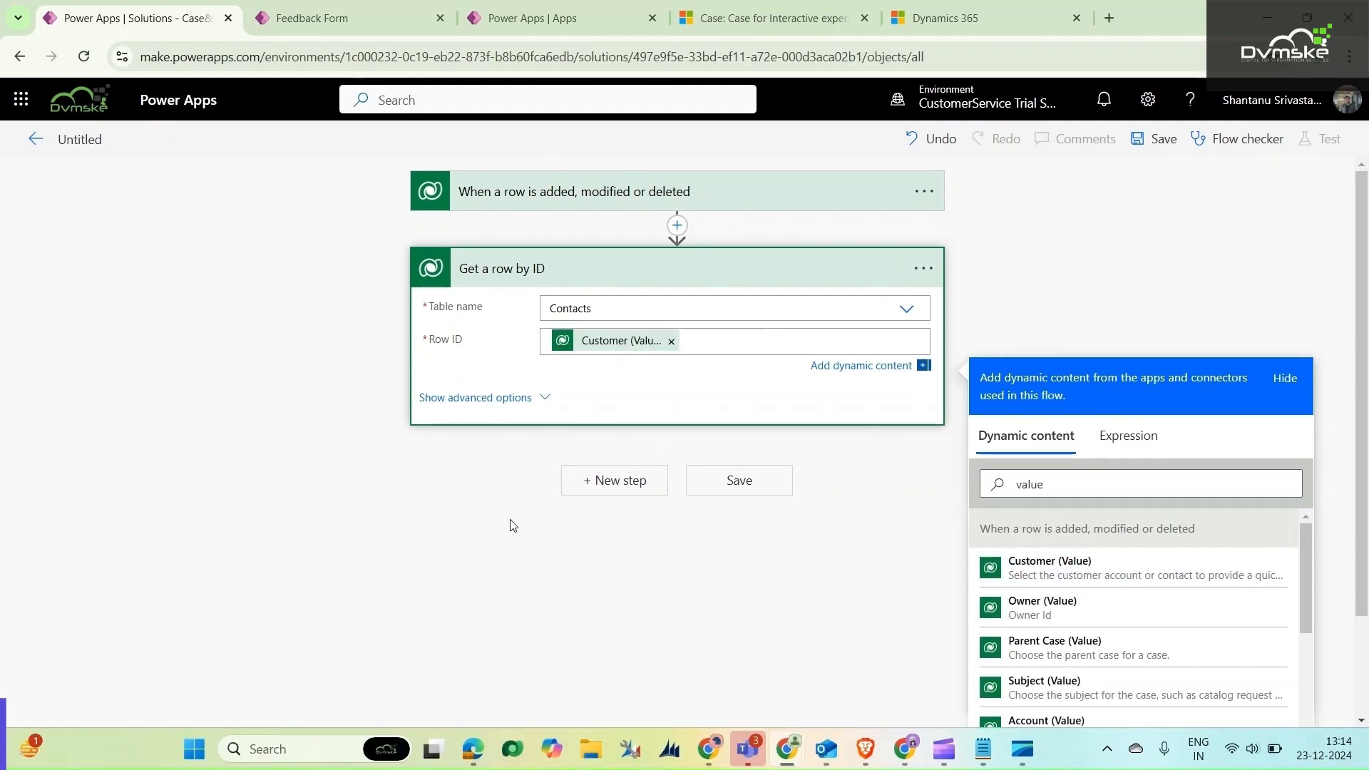
Add the Office 365 Outlook action "Send email with options" after Get a row by ID
{"action": "left_click", "coordinate": [620, 481]}
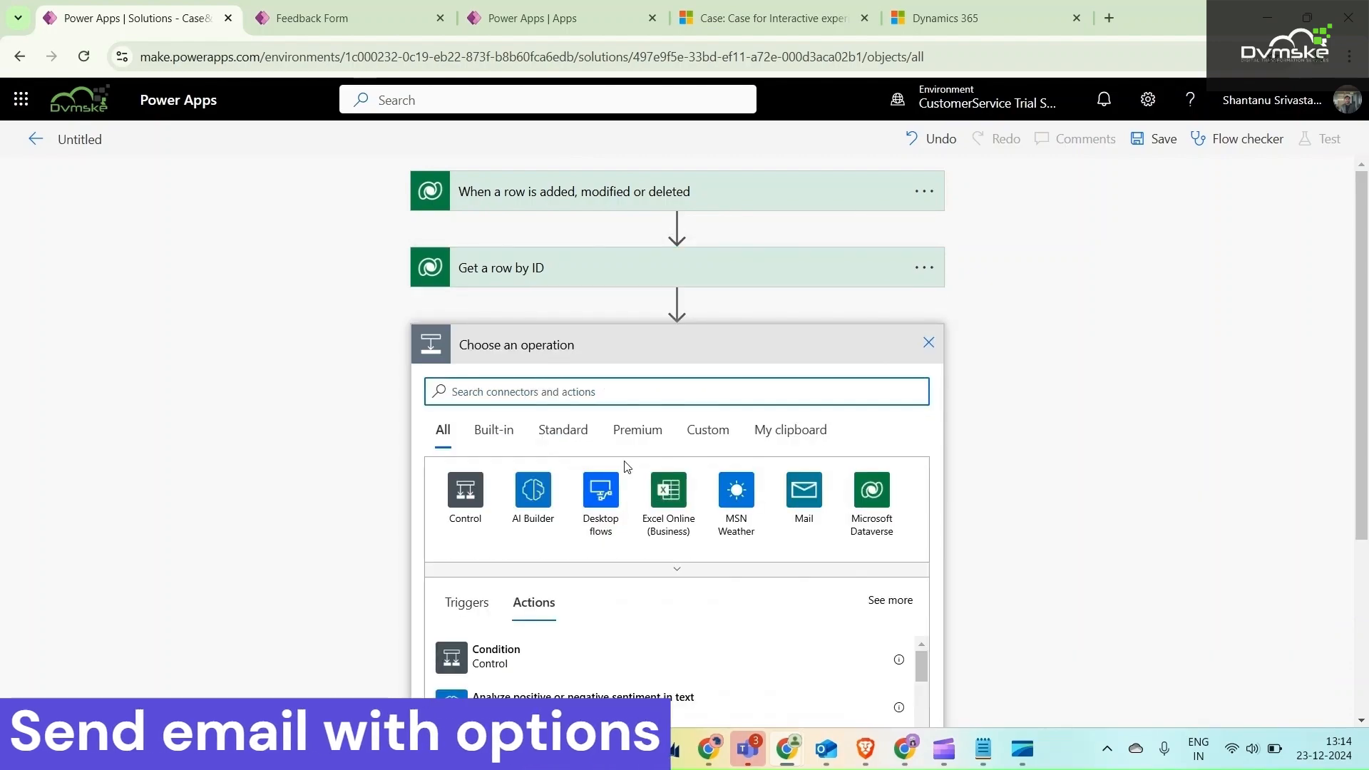
{"action": "type", "text": "email"}
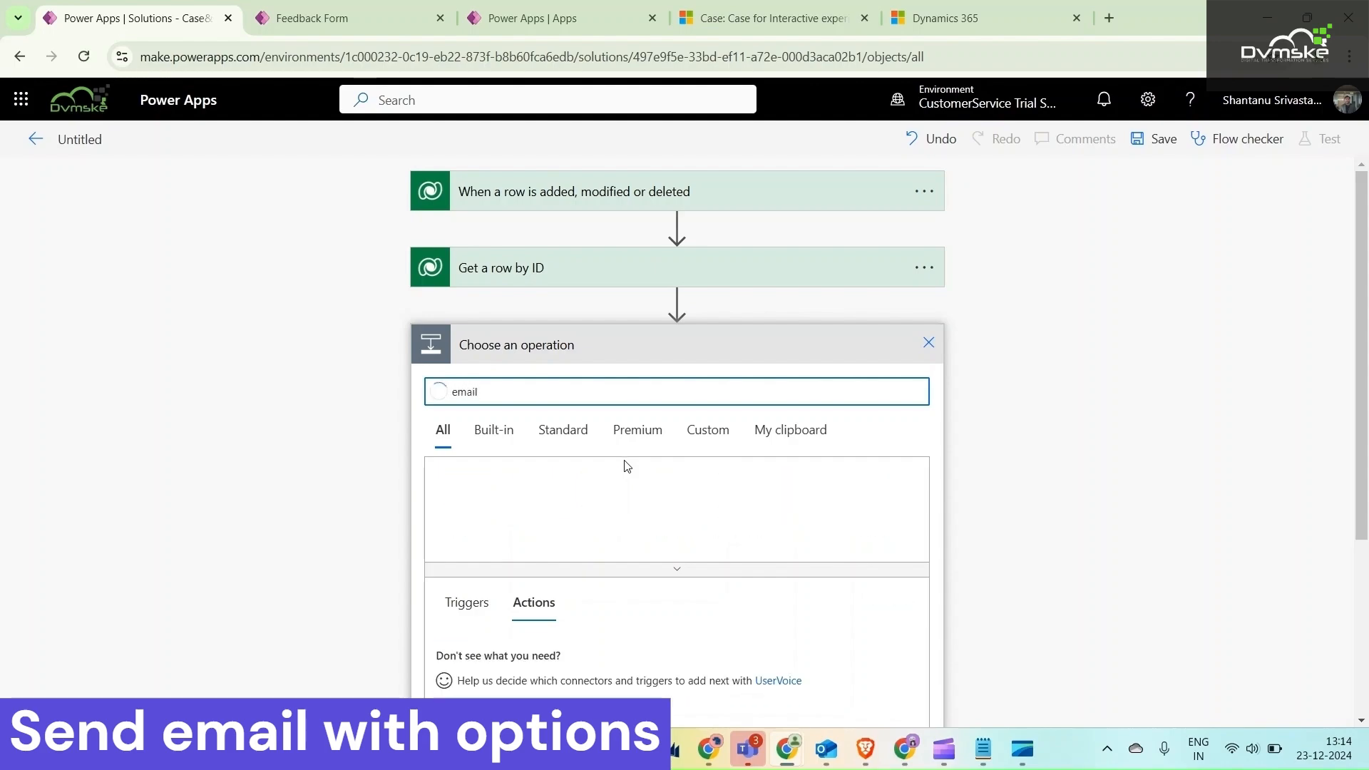
{"action": "left_click", "coordinate": [603, 489]}
{"action": "scroll", "coordinate": [692, 453], "scroll_direction": "down", "scroll_amount": 4}
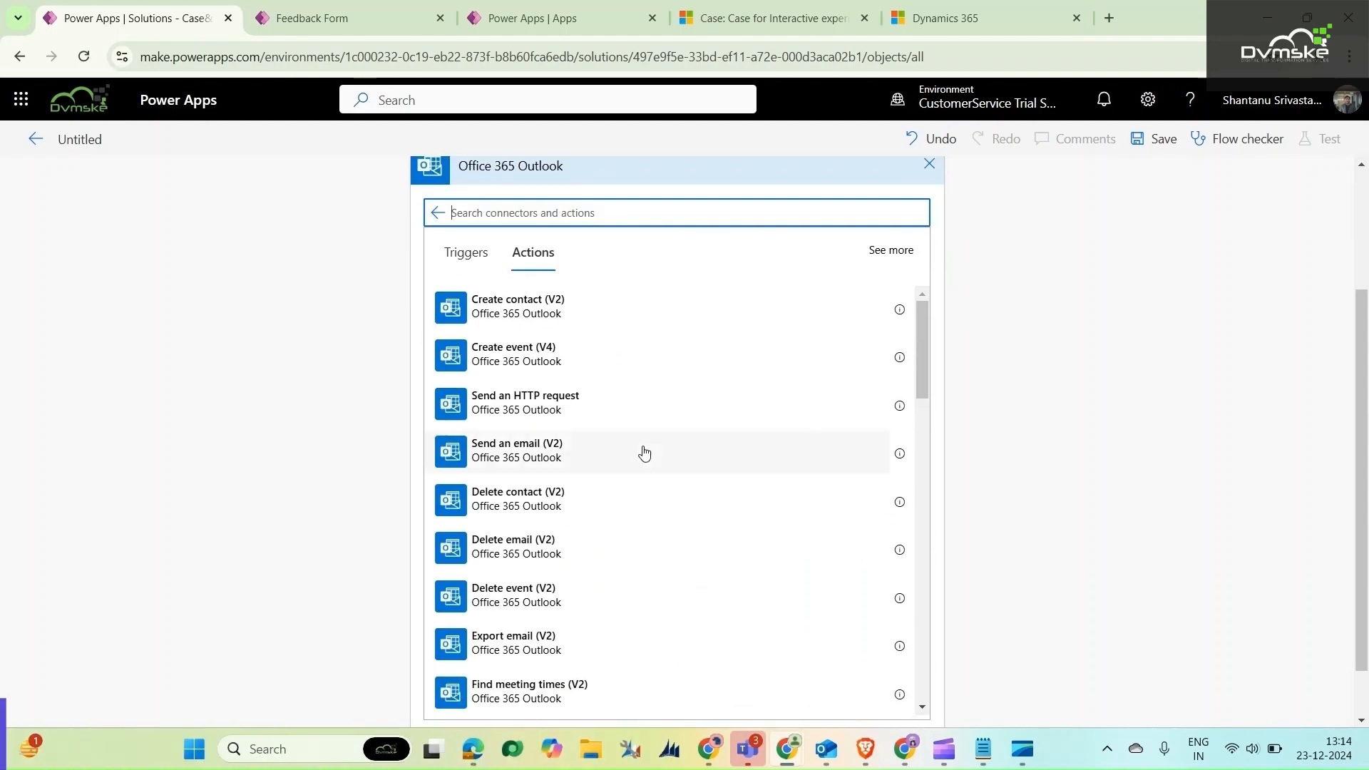
{"action": "scroll", "coordinate": [644, 454], "scroll_direction": "down", "scroll_amount": 3}
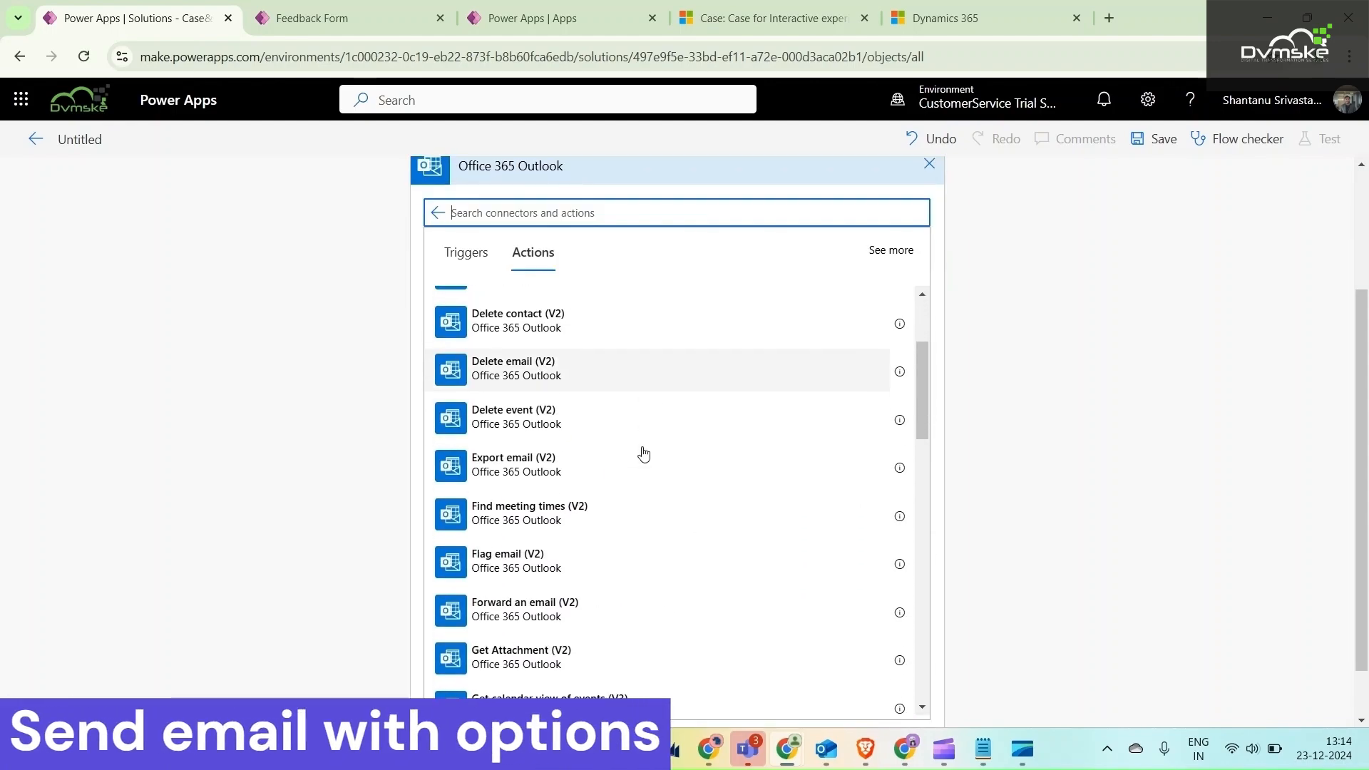
{"action": "scroll", "coordinate": [642, 452], "scroll_direction": "down", "scroll_amount": 2}
{"action": "scroll", "coordinate": [642, 452], "scroll_direction": "down", "scroll_amount": 5}
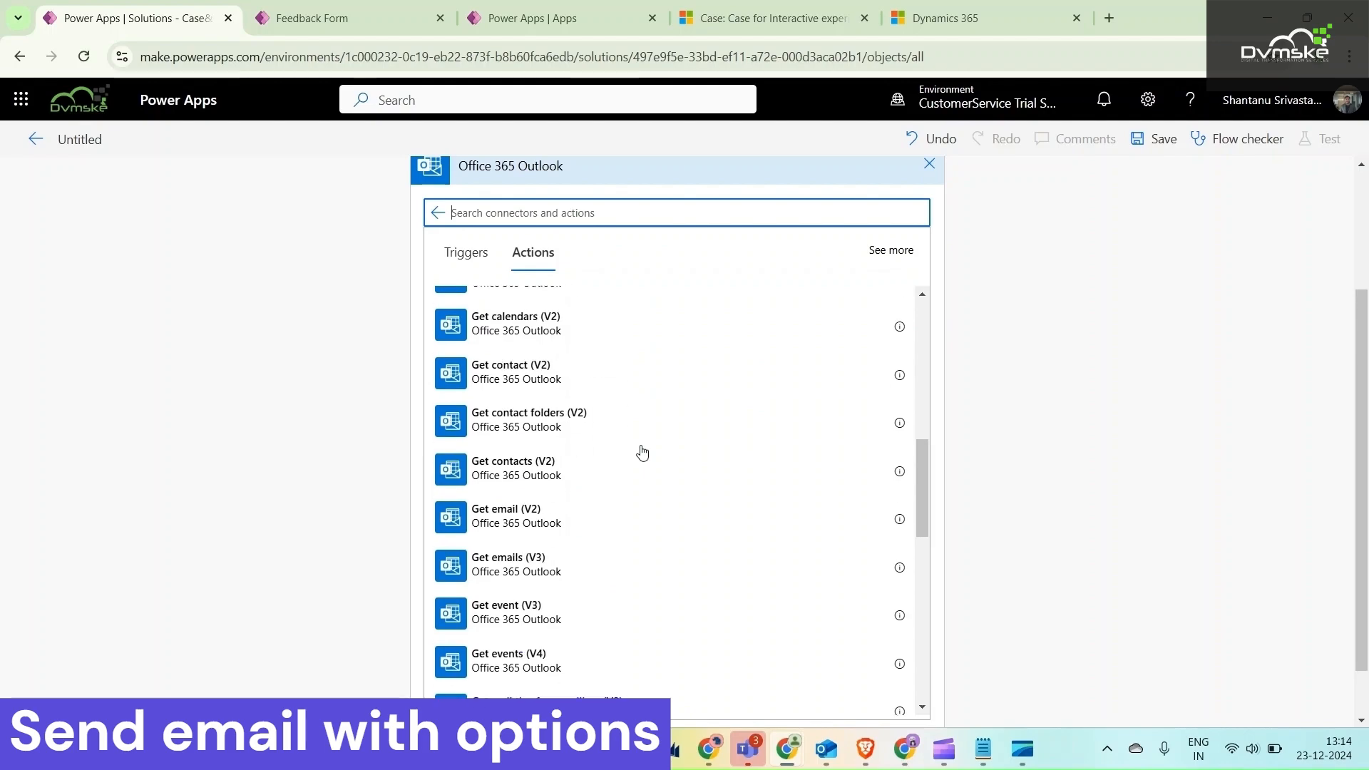
{"action": "scroll", "coordinate": [643, 452], "scroll_direction": "down", "scroll_amount": 2}
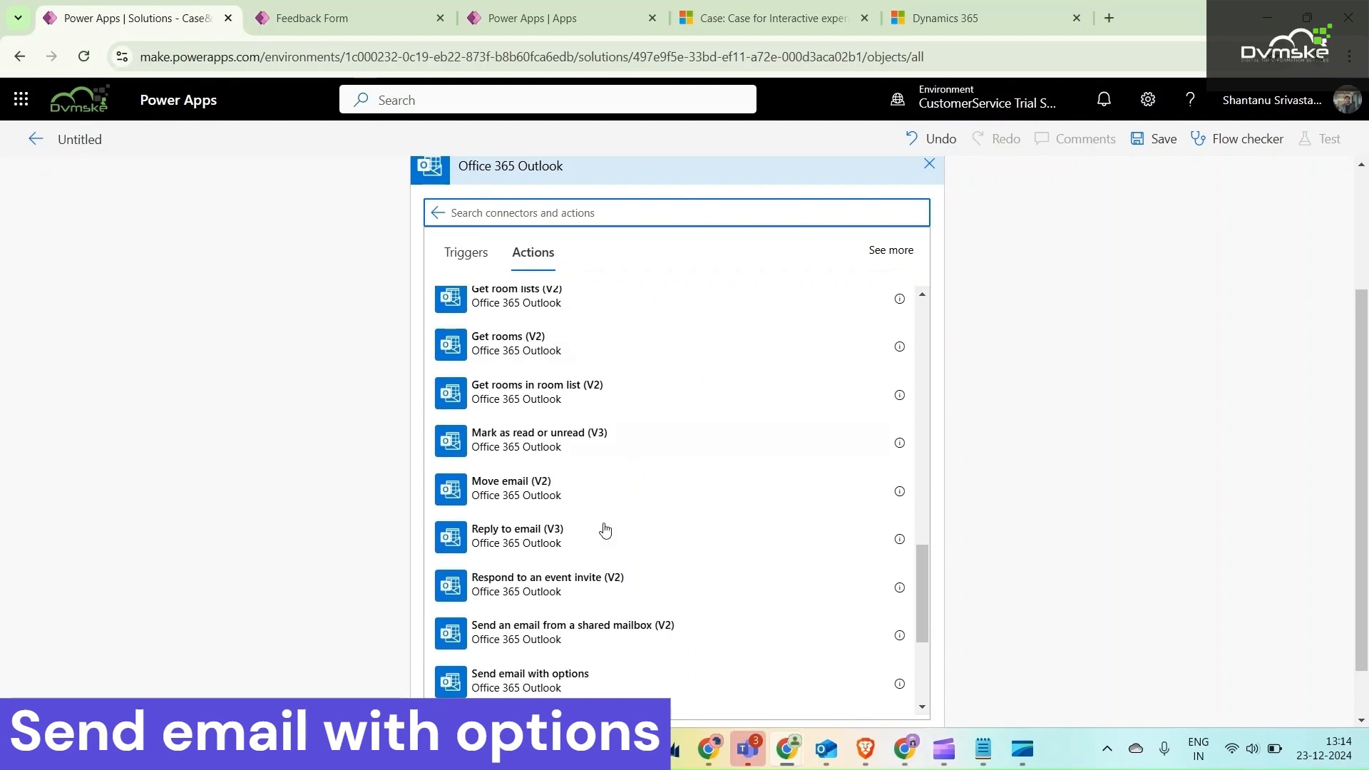
{"action": "left_click", "coordinate": [549, 681]}
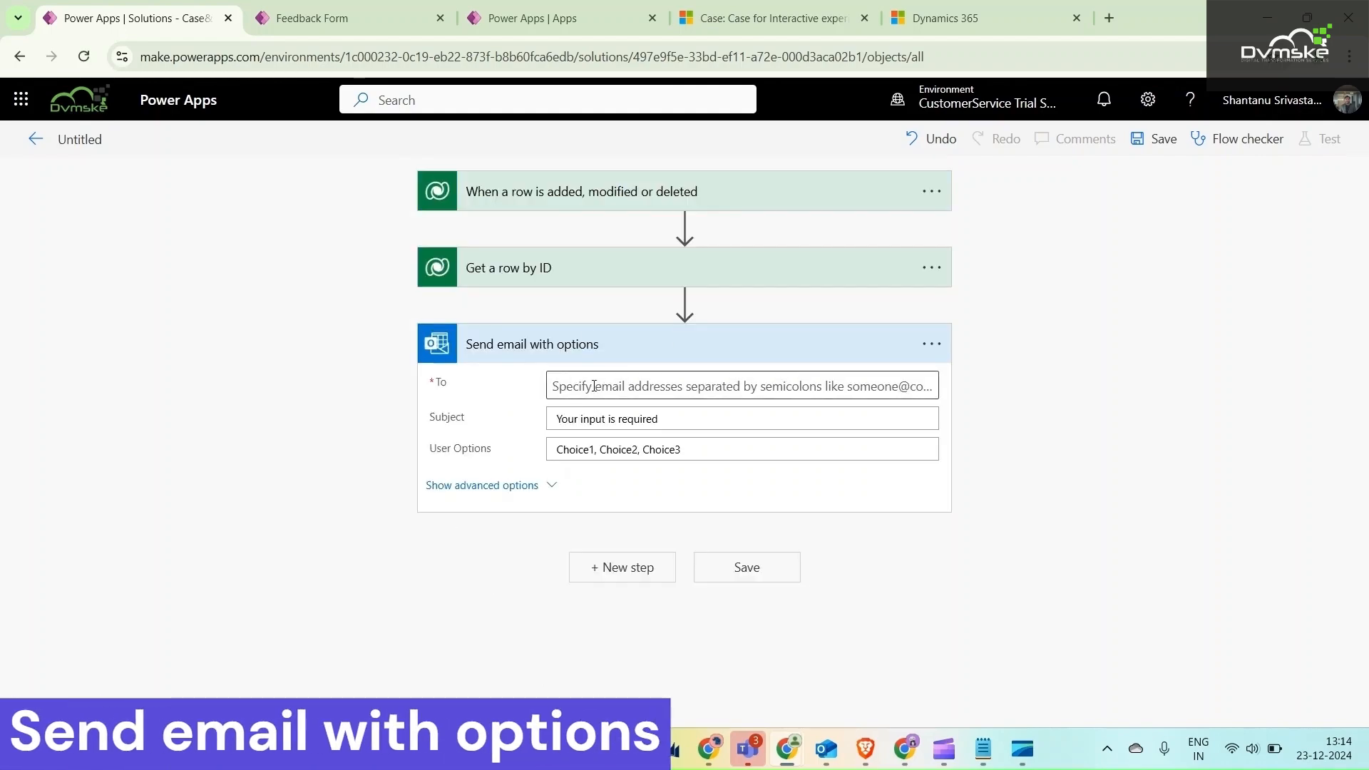
Set the email's recipient to the contact's primary Email dynamic content from Get a row by ID
{"action": "left_click", "coordinate": [649, 386]}
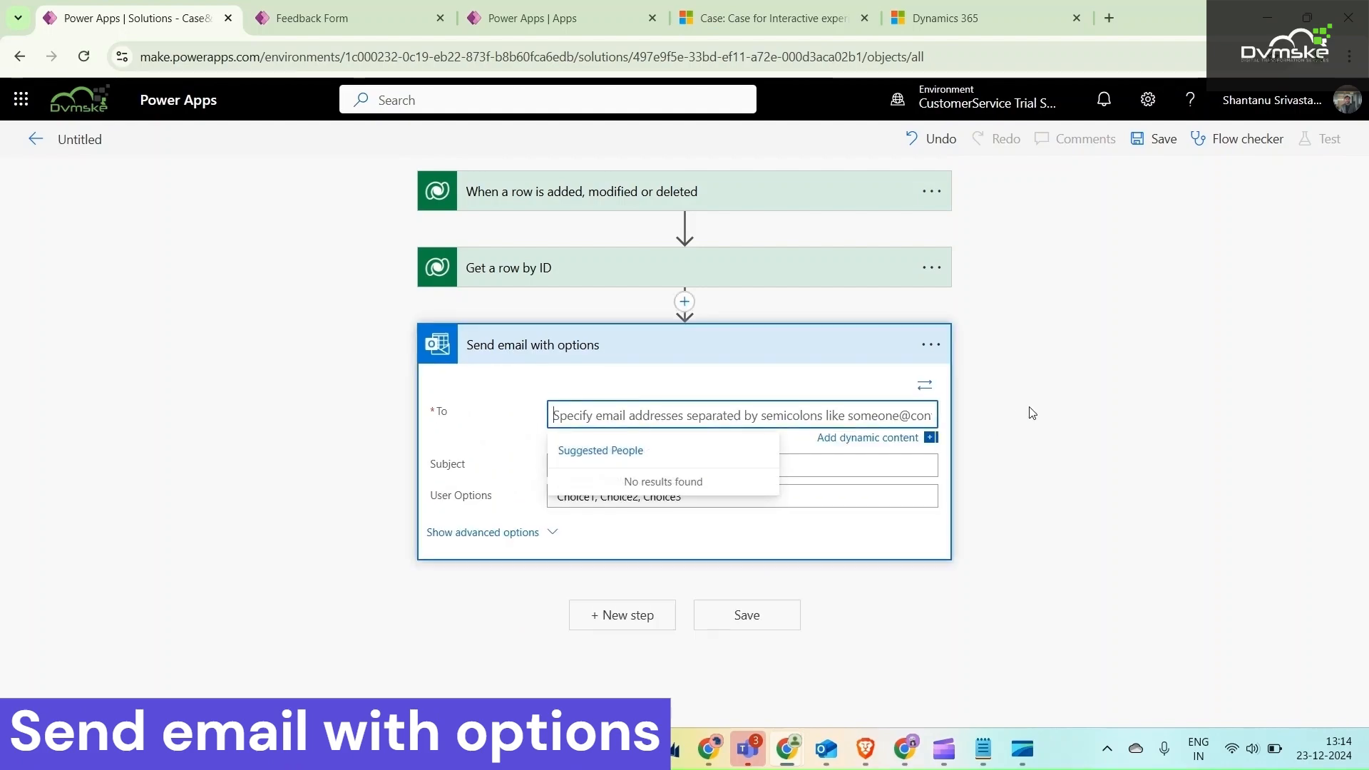
{"action": "left_click", "coordinate": [867, 438]}
{"action": "scroll", "coordinate": [1048, 542], "scroll_direction": "down", "scroll_amount": 3}
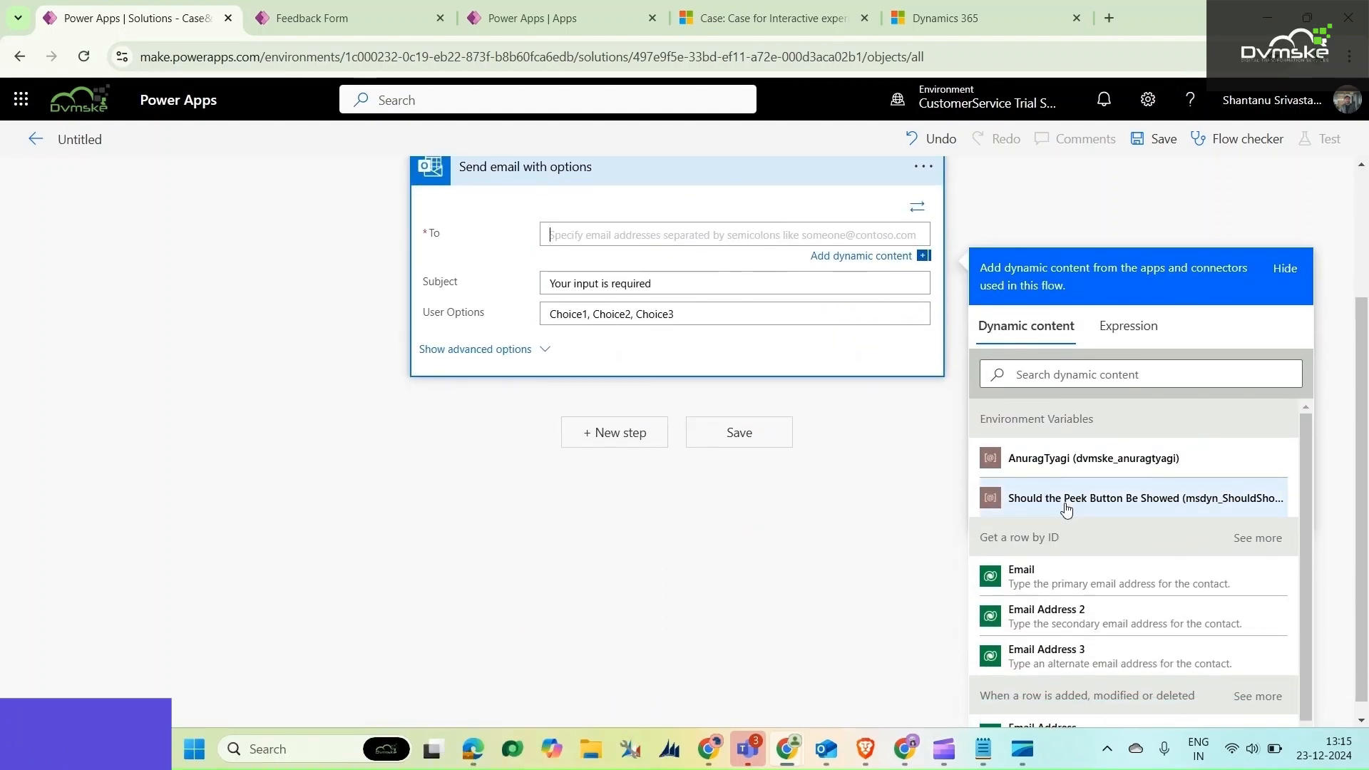
{"action": "left_click", "coordinate": [1026, 576]}
Set the email subject to "Yor case [Case Title] is resolved . Please rate our service", using the trigger's Case Title dynamic content
{"action": "left_click_drag", "start_coordinate": [689, 290], "coordinate": [462, 298]}
{"action": "type", "text": "Yor case"}
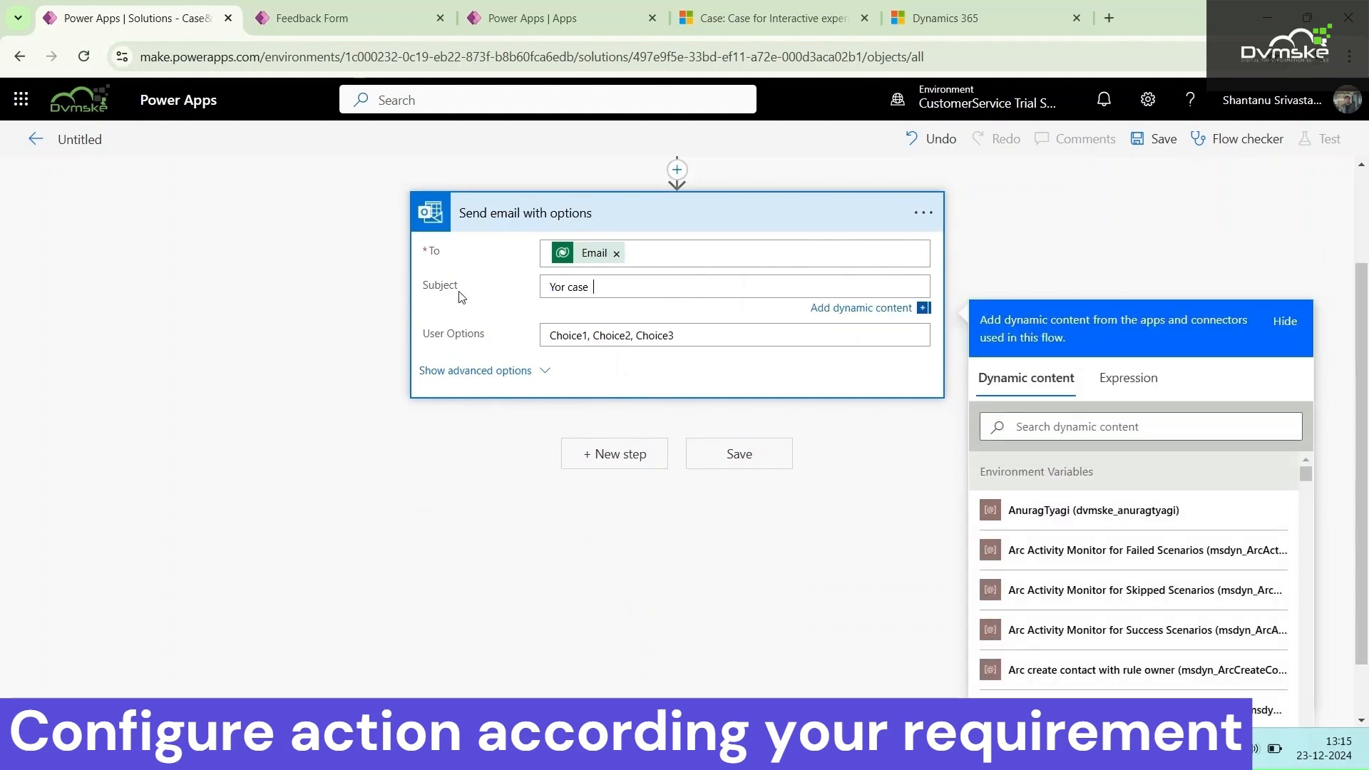
{"action": "left_click", "coordinate": [1097, 428]}
{"action": "type", "text": "titl"}
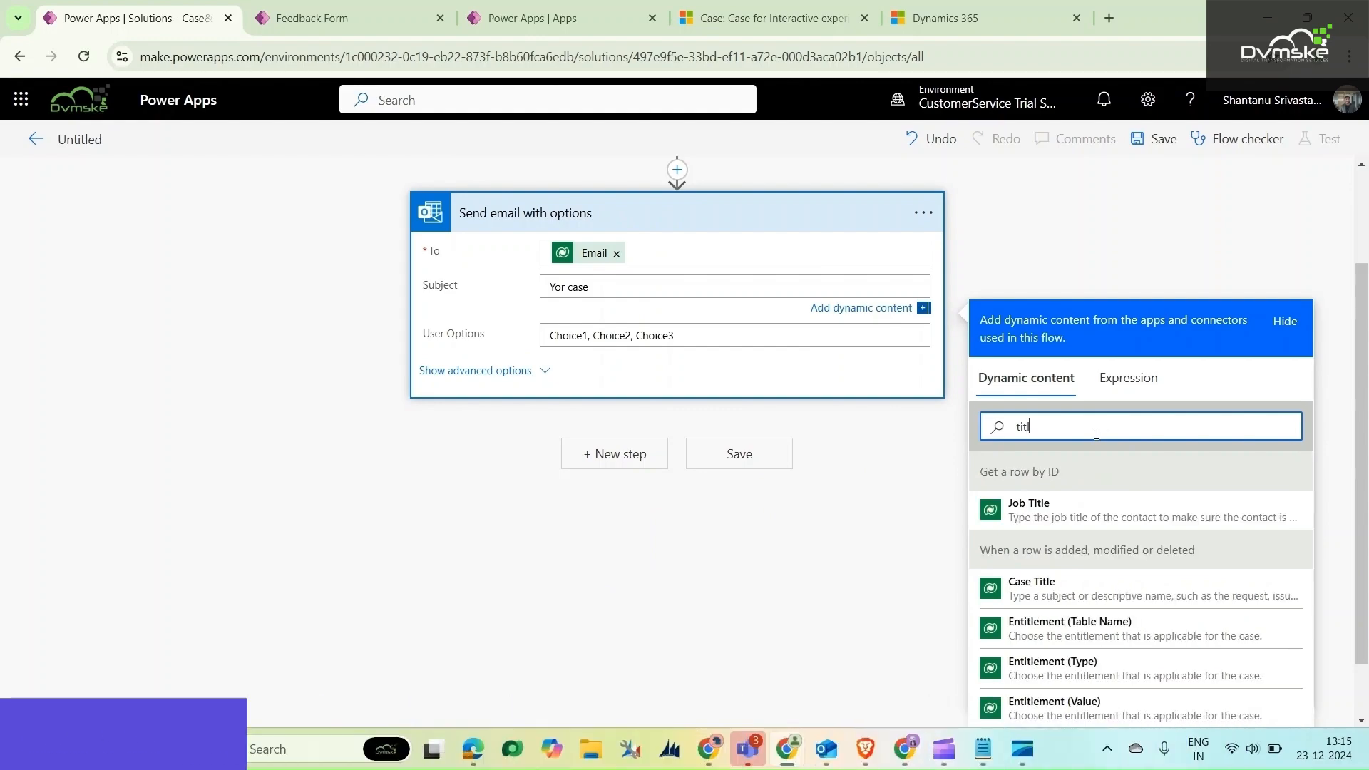
{"action": "left_click", "coordinate": [1063, 584]}
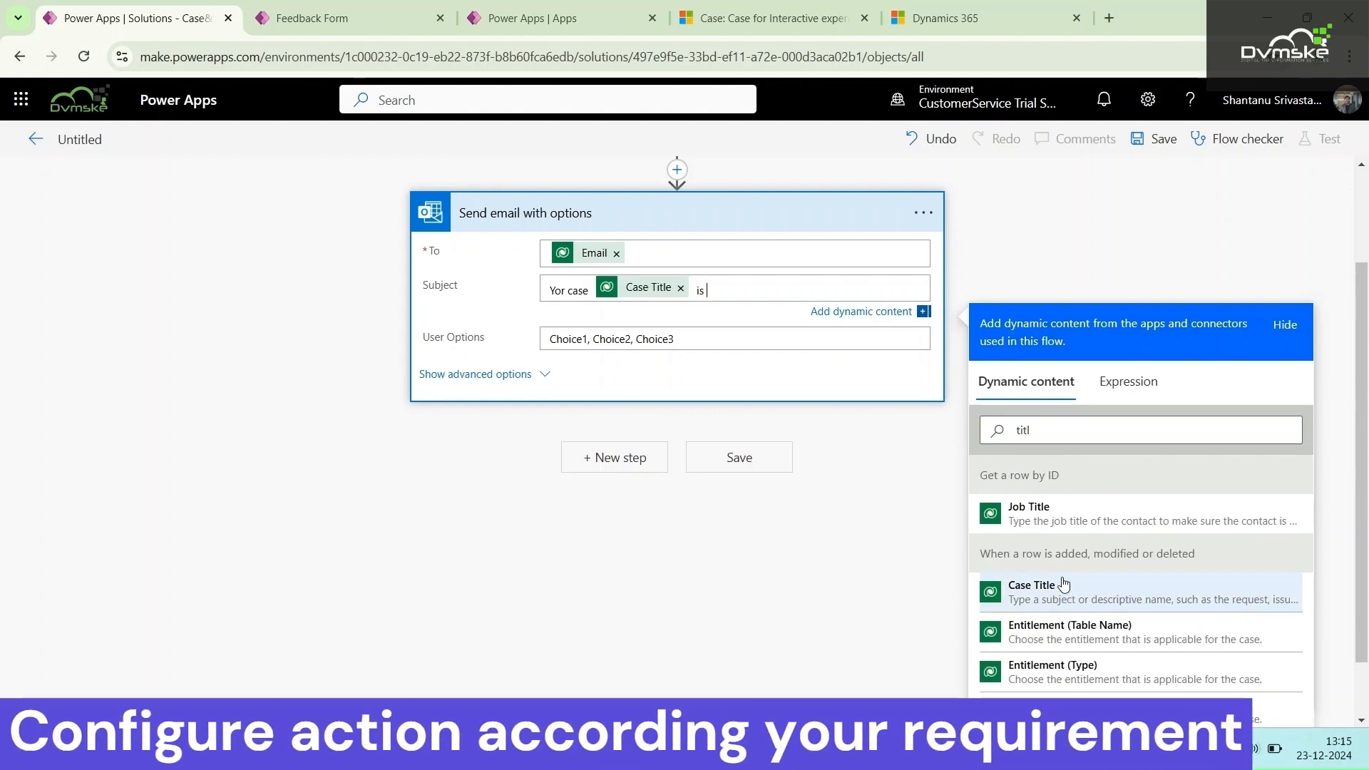
{"action": "type", "text": "is resolved"}
{"action": "type", "text": "our seri"}
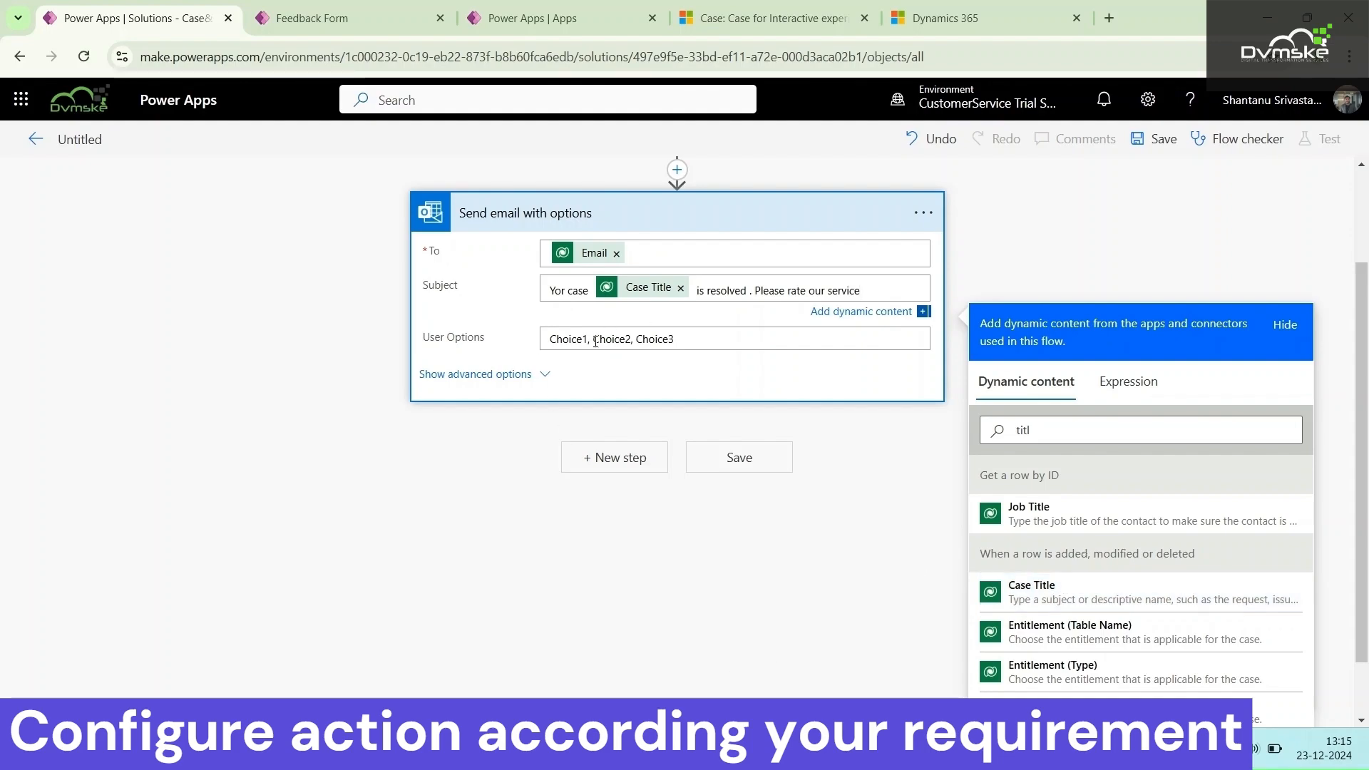
{"action": "left_click_drag", "start_coordinate": [676, 338], "coordinate": [639, 340]}
{"action": "key", "text": "BackSpace"}
{"action": "type", "text": "satisfied"}
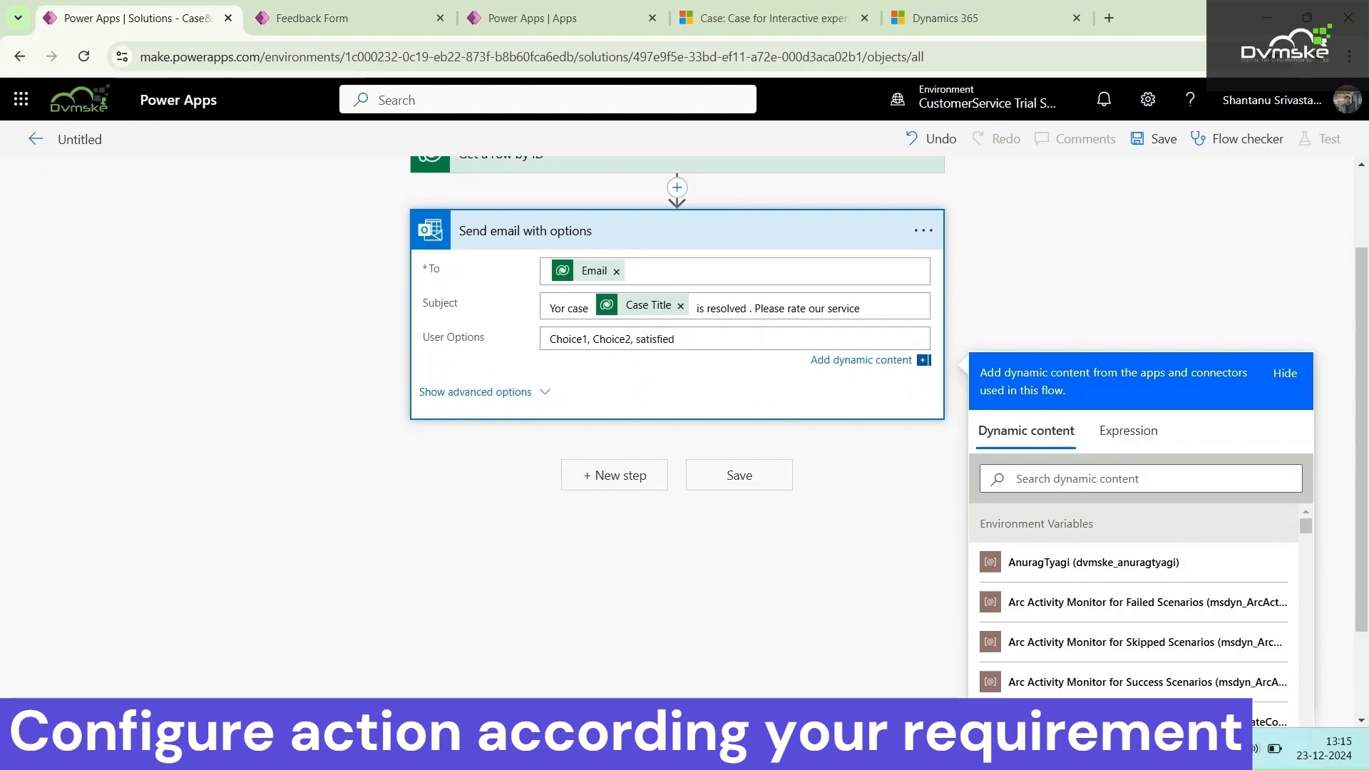
Replace the user options with the emoji list Excellent, Good, Neutral, Poor copied from the Notepad note, and show the email action's advanced options
{"action": "mouse_move", "coordinate": [981, 749]}
{"action": "left_click", "coordinate": [953, 676]}
{"action": "left_click_drag", "start_coordinate": [710, 405], "coordinate": [401, 399]}
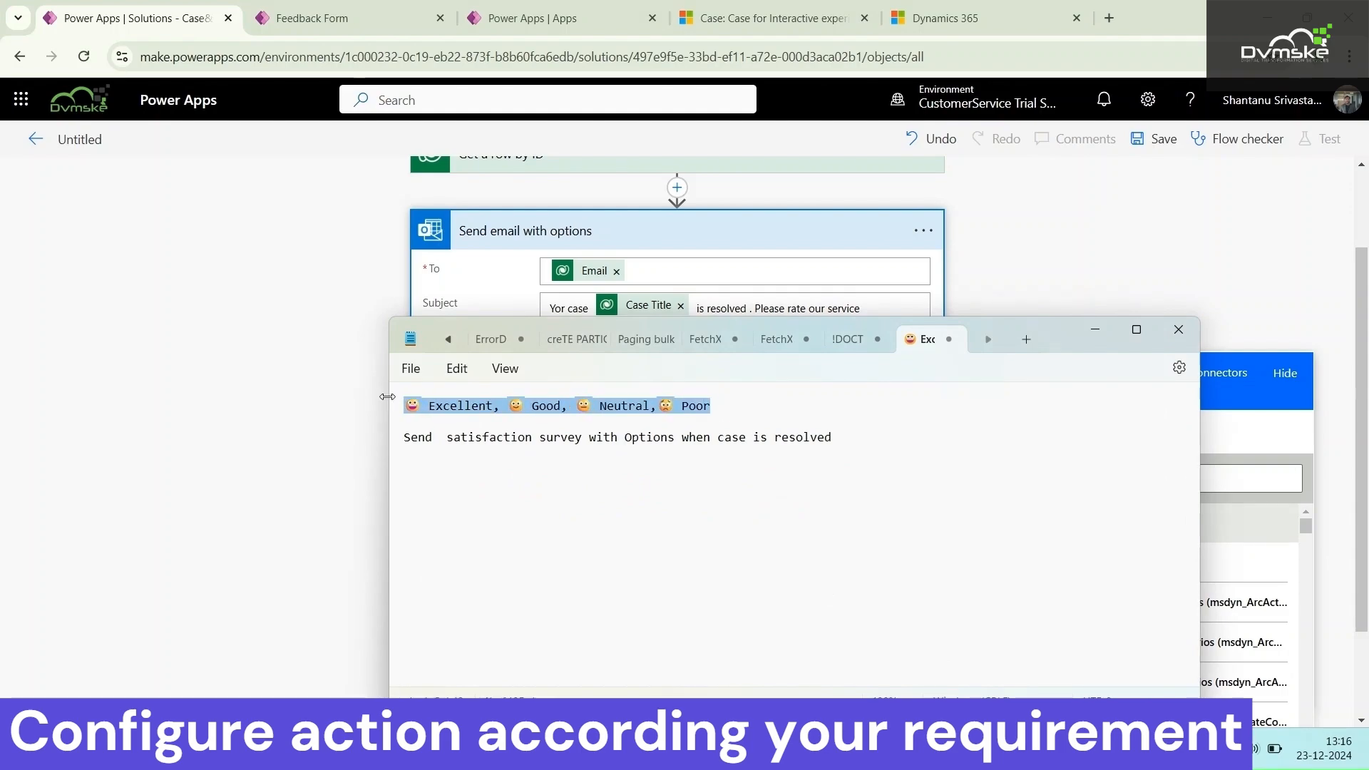
{"action": "left_click", "coordinate": [1095, 330]}
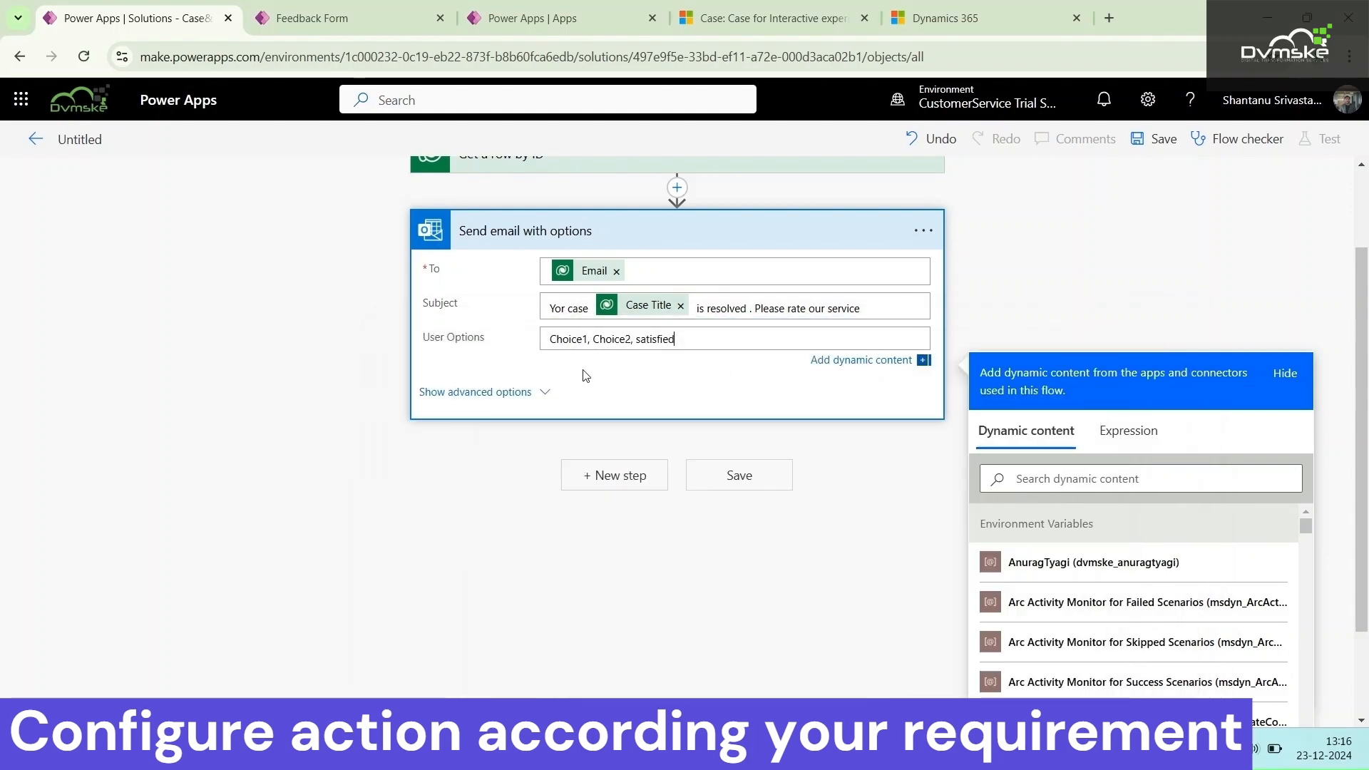
{"action": "triple_click", "coordinate": [711, 344]}
{"action": "key", "text": "ctrl+v"}
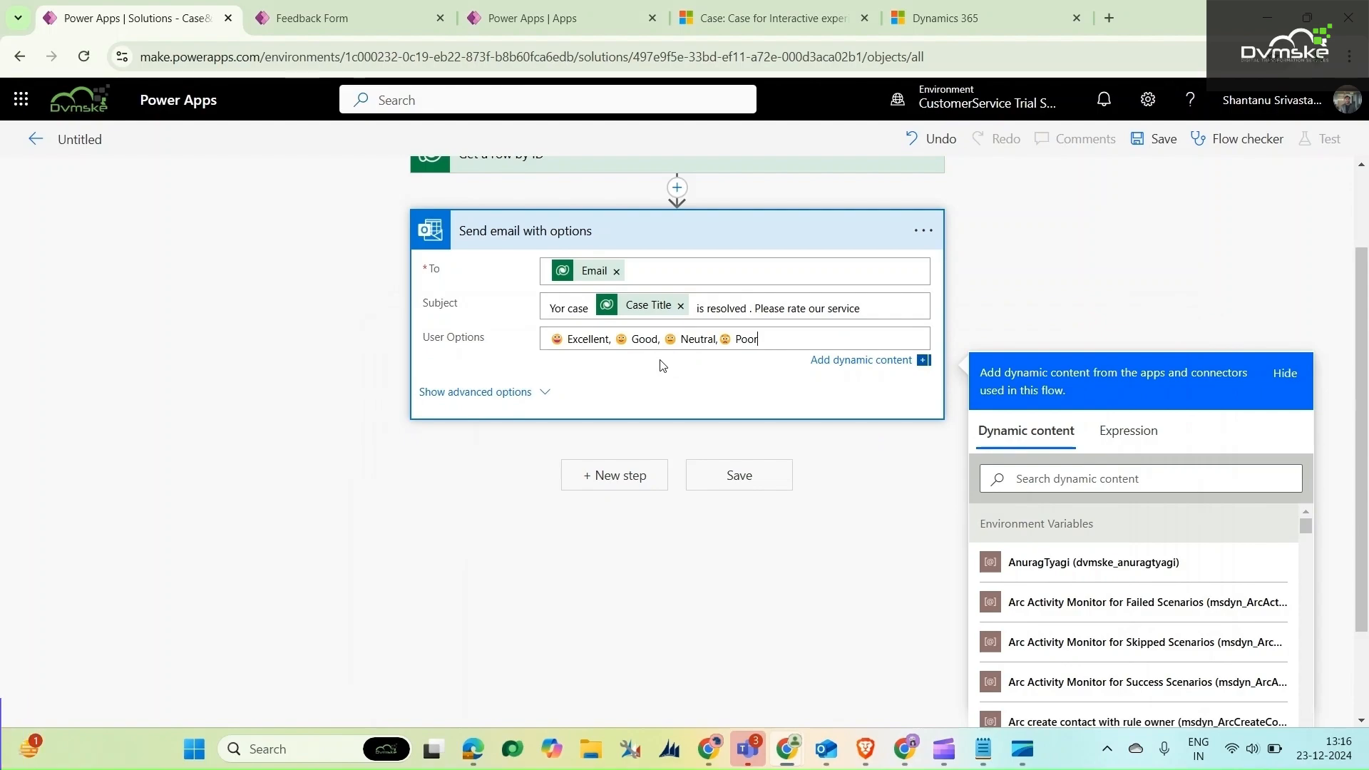
{"action": "left_click", "coordinate": [519, 401]}
{"action": "scroll", "coordinate": [543, 398], "scroll_direction": "down", "scroll_amount": 5}
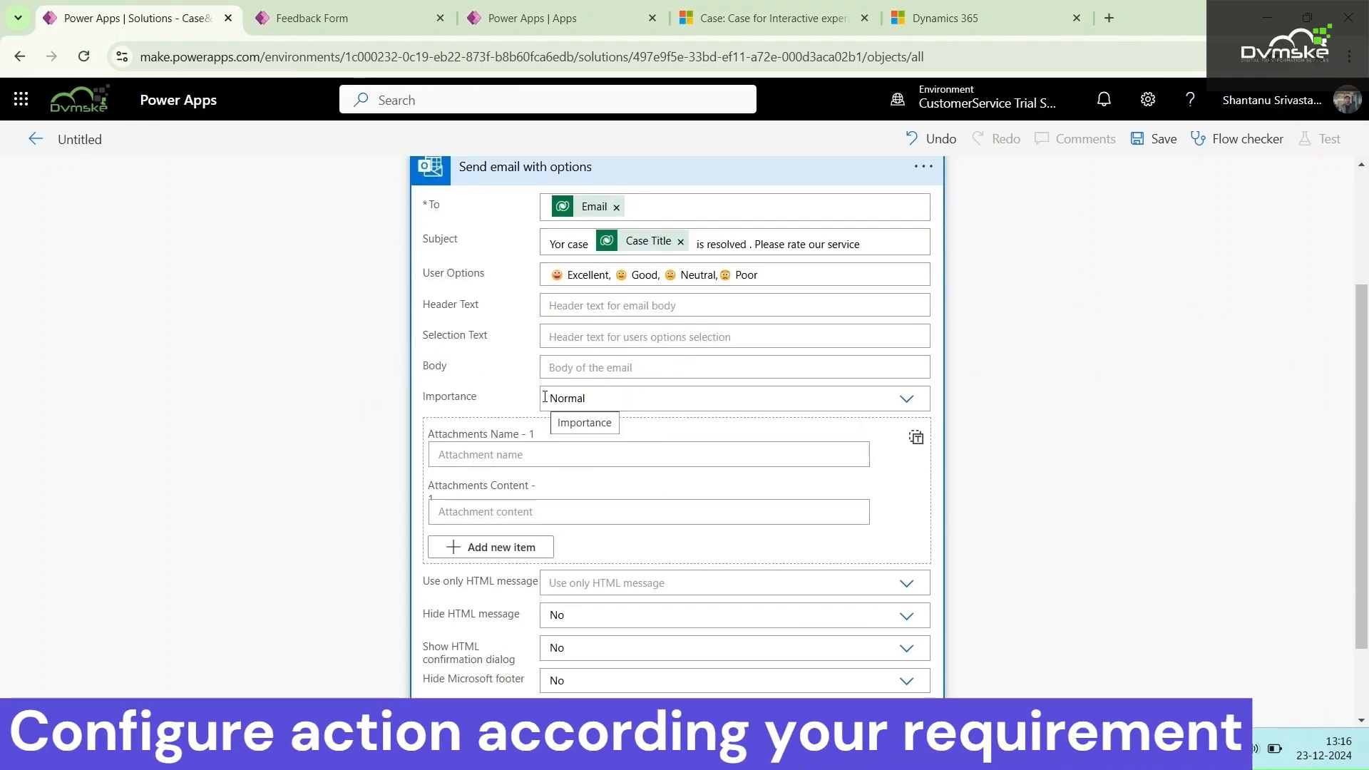
{"action": "scroll", "coordinate": [545, 396], "scroll_direction": "down", "scroll_amount": 2}
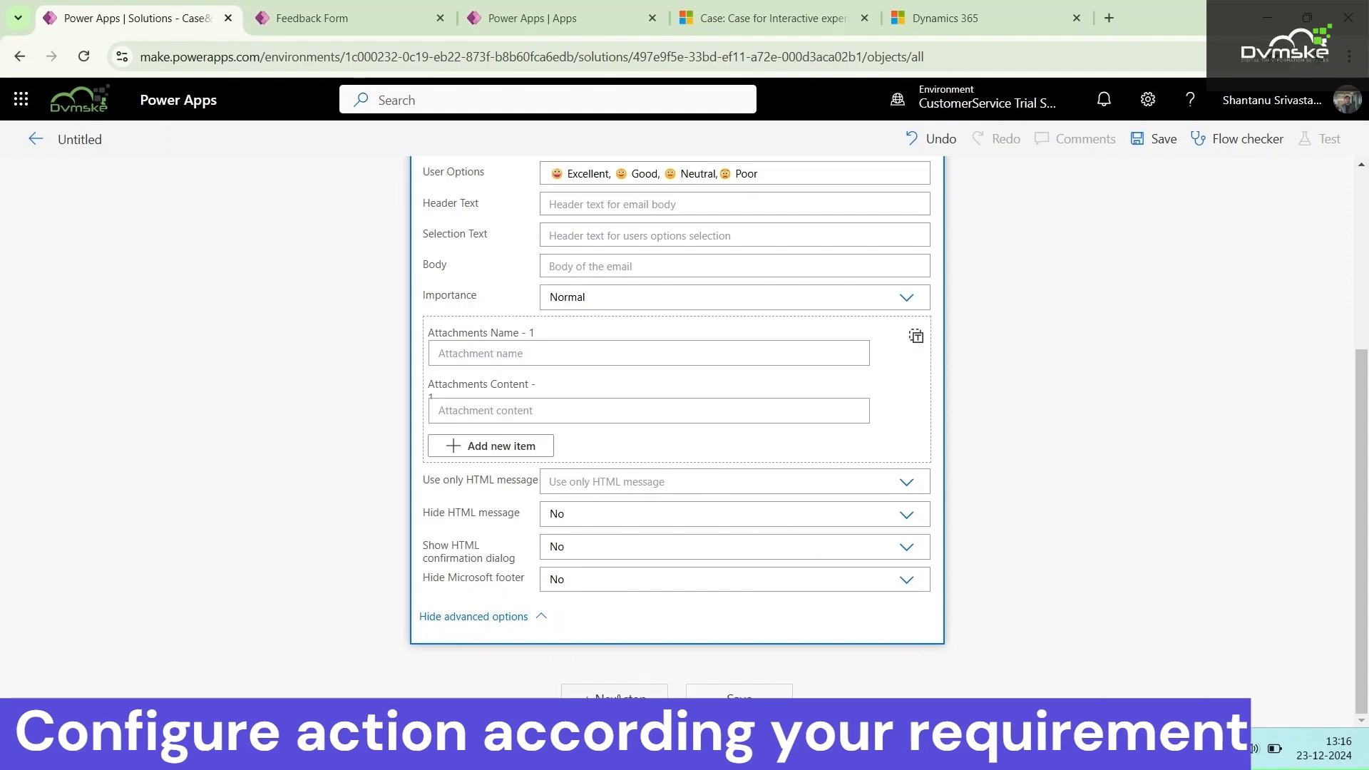
Add a Switch control after the email action and set it to evaluate the SelectedOption dynamic content
{"action": "left_click", "coordinate": [659, 426]}
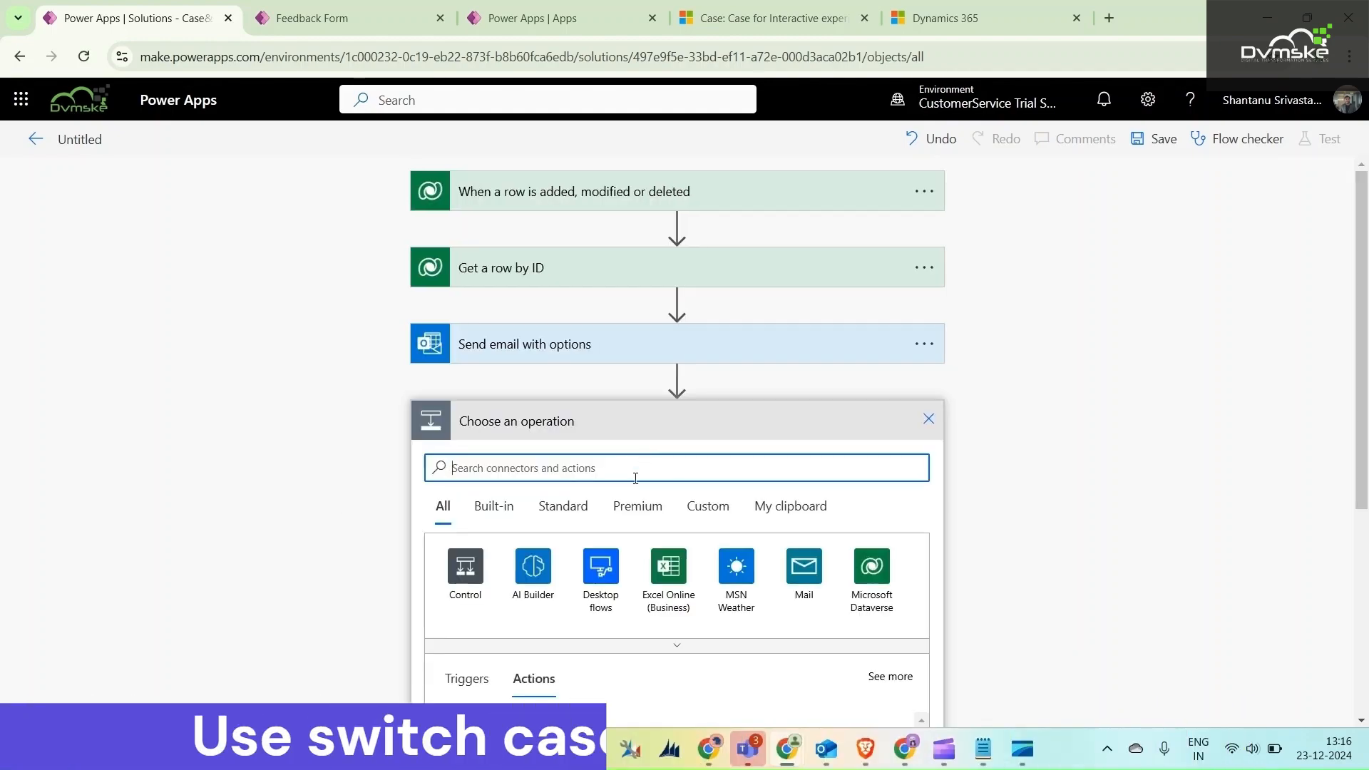
{"action": "left_click", "coordinate": [470, 570]}
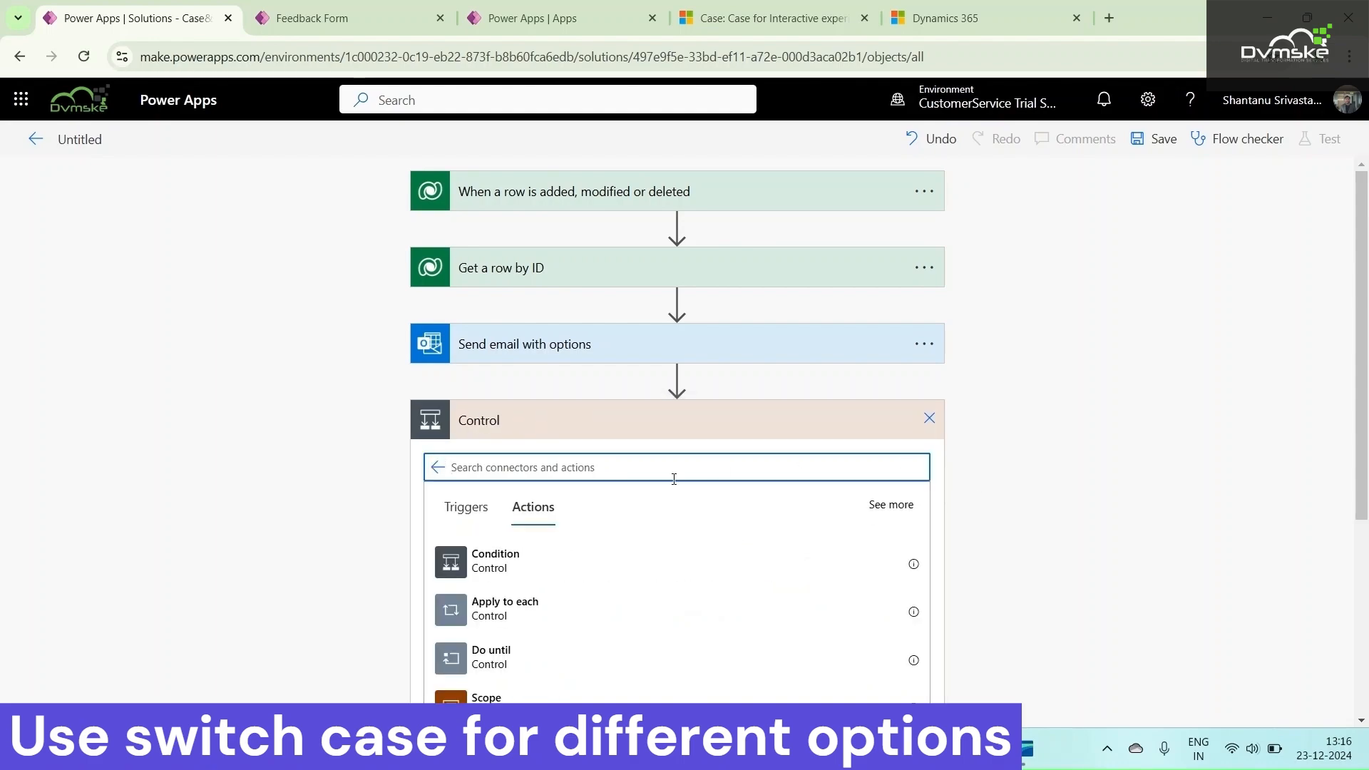
{"action": "scroll", "coordinate": [690, 510], "scroll_direction": "down", "scroll_amount": 3}
{"action": "left_click", "coordinate": [666, 582]}
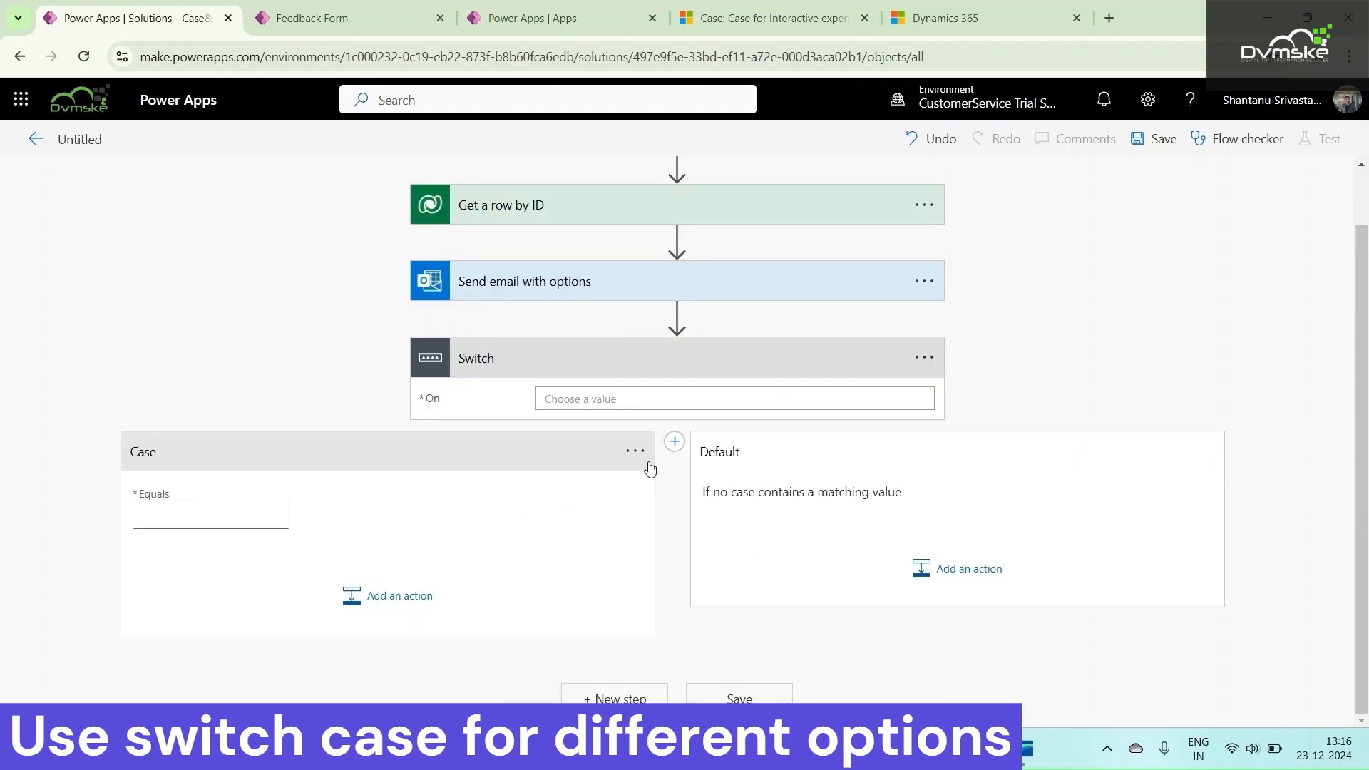
{"action": "left_click", "coordinate": [612, 398]}
{"action": "scroll", "coordinate": [1077, 545], "scroll_direction": "down", "scroll_amount": 3}
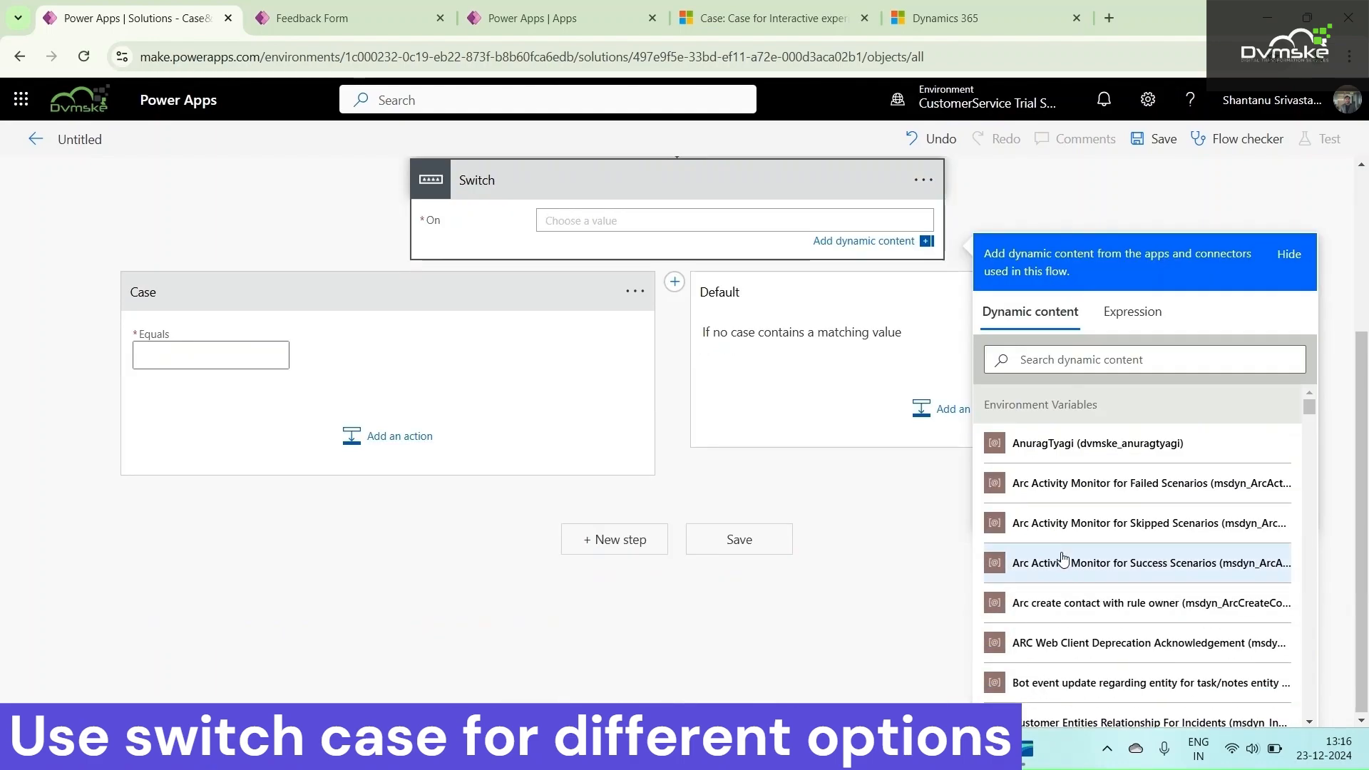
{"action": "scroll", "coordinate": [1087, 543], "scroll_direction": "down", "scroll_amount": 10}
{"action": "left_click", "coordinate": [1069, 664]}
Set the first case's Equals value to the emoji and text "Excellen" copied from the email's user options
{"action": "left_click", "coordinate": [278, 357]}
{"action": "scroll", "coordinate": [379, 425], "scroll_direction": "up", "scroll_amount": 3}
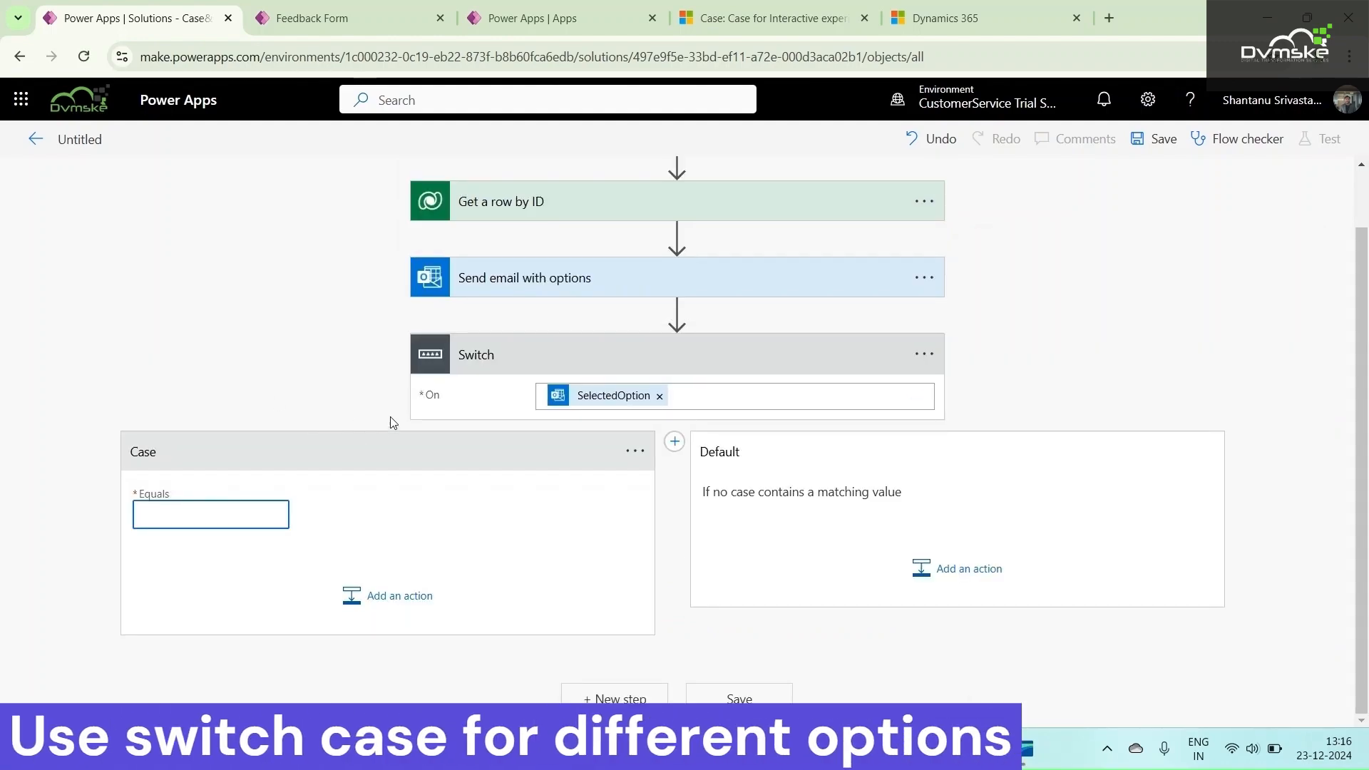
{"action": "left_click", "coordinate": [606, 354]}
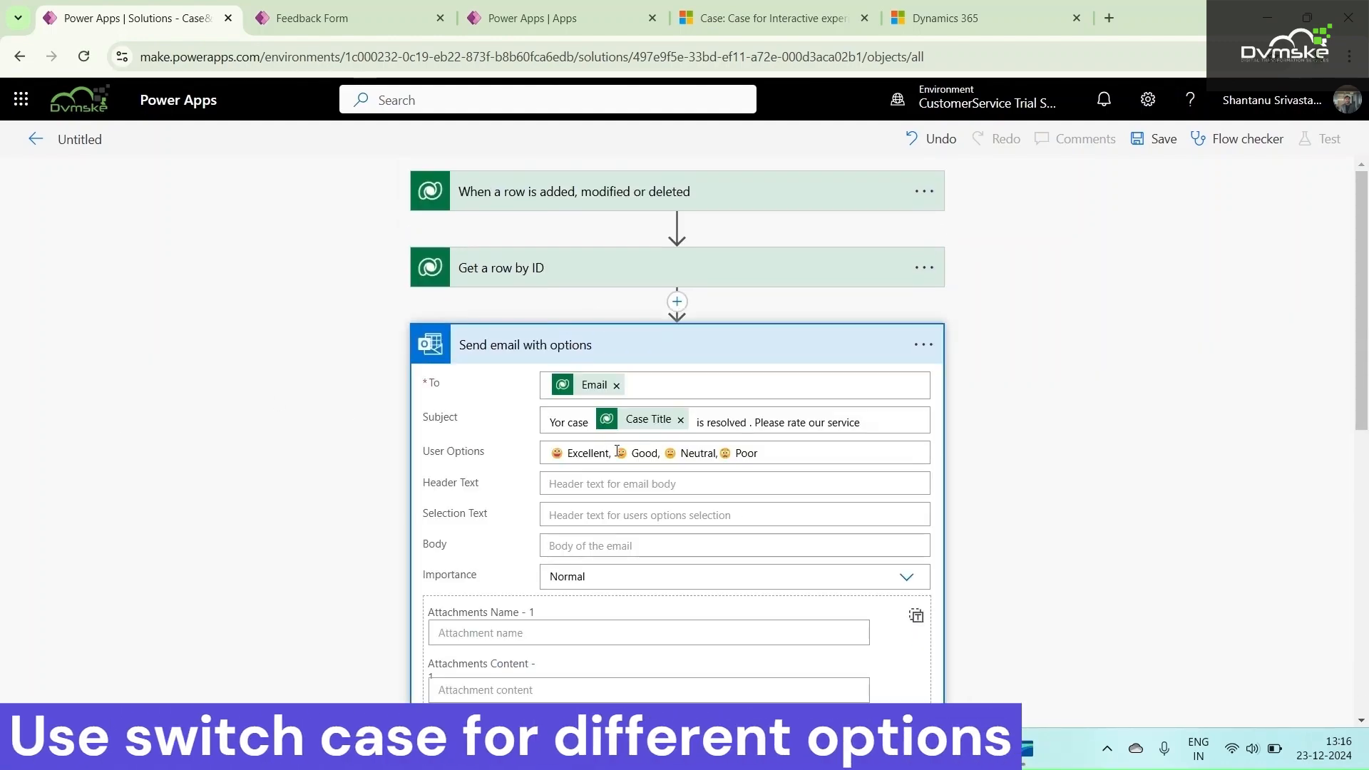
{"action": "left_click_drag", "start_coordinate": [608, 453], "coordinate": [526, 459]}
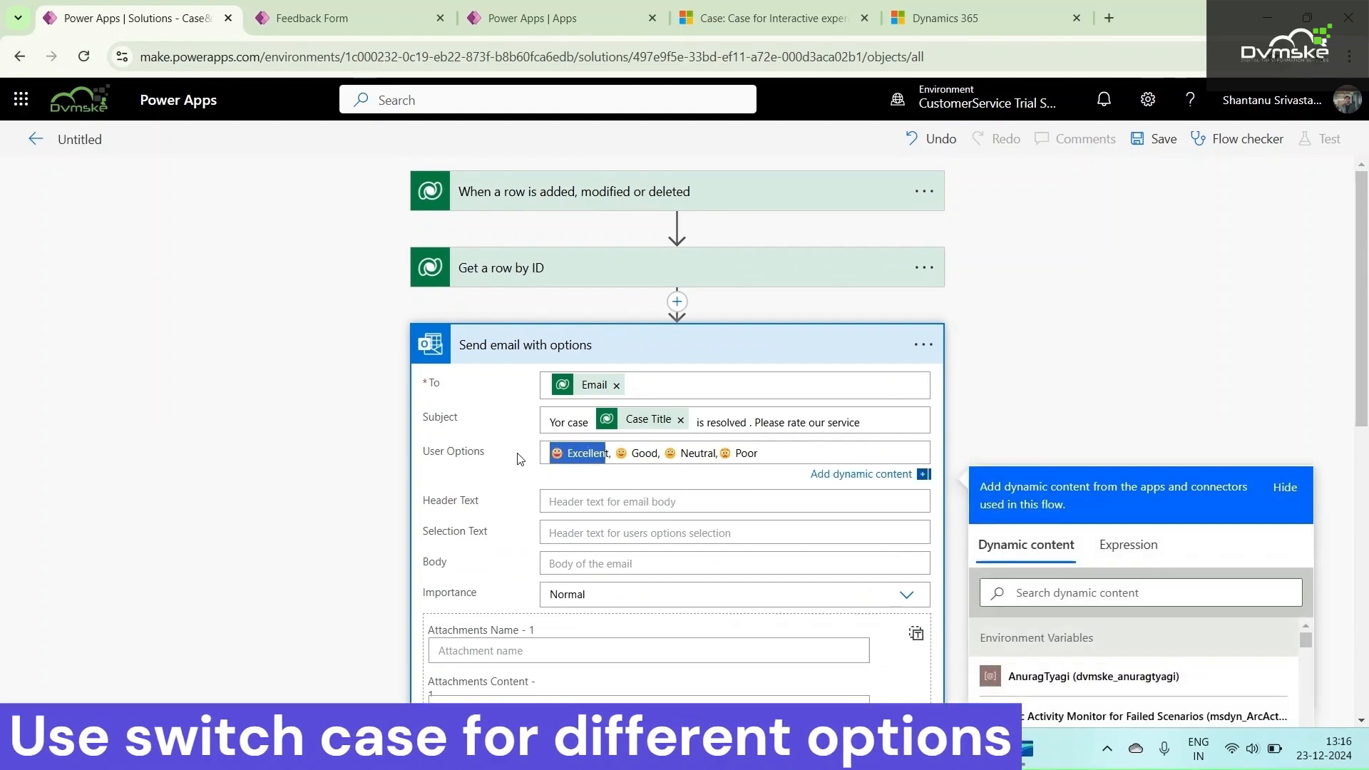
{"action": "scroll", "coordinate": [400, 455], "scroll_direction": "down", "scroll_amount": 6}
{"action": "scroll", "coordinate": [399, 455], "scroll_direction": "down", "scroll_amount": 3}
{"action": "left_click", "coordinate": [215, 512]}
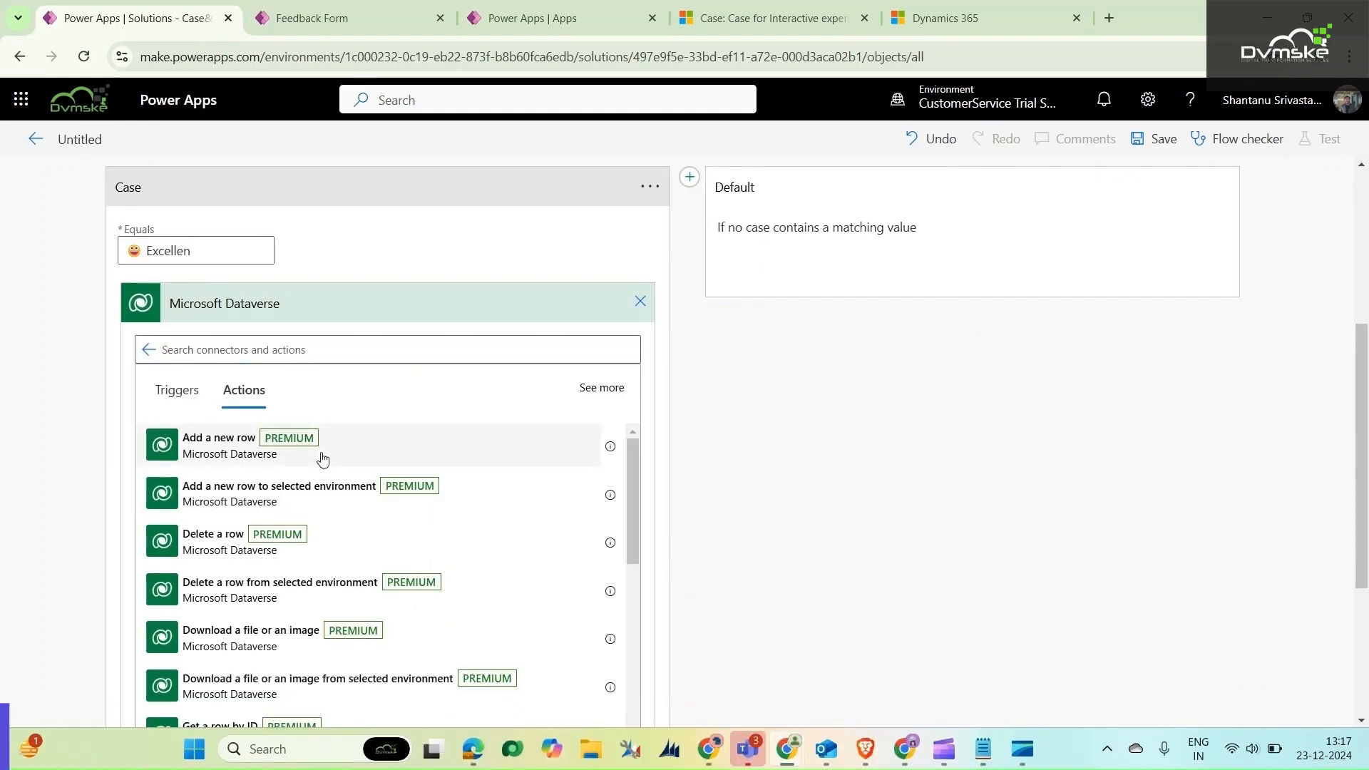
Add a Microsoft Dataverse "Add a new row" action inside the first case and set its table to Feedback
{"action": "left_click", "coordinate": [321, 456]}
{"action": "left_click", "coordinate": [319, 498]}
{"action": "type", "text": "feedback"}
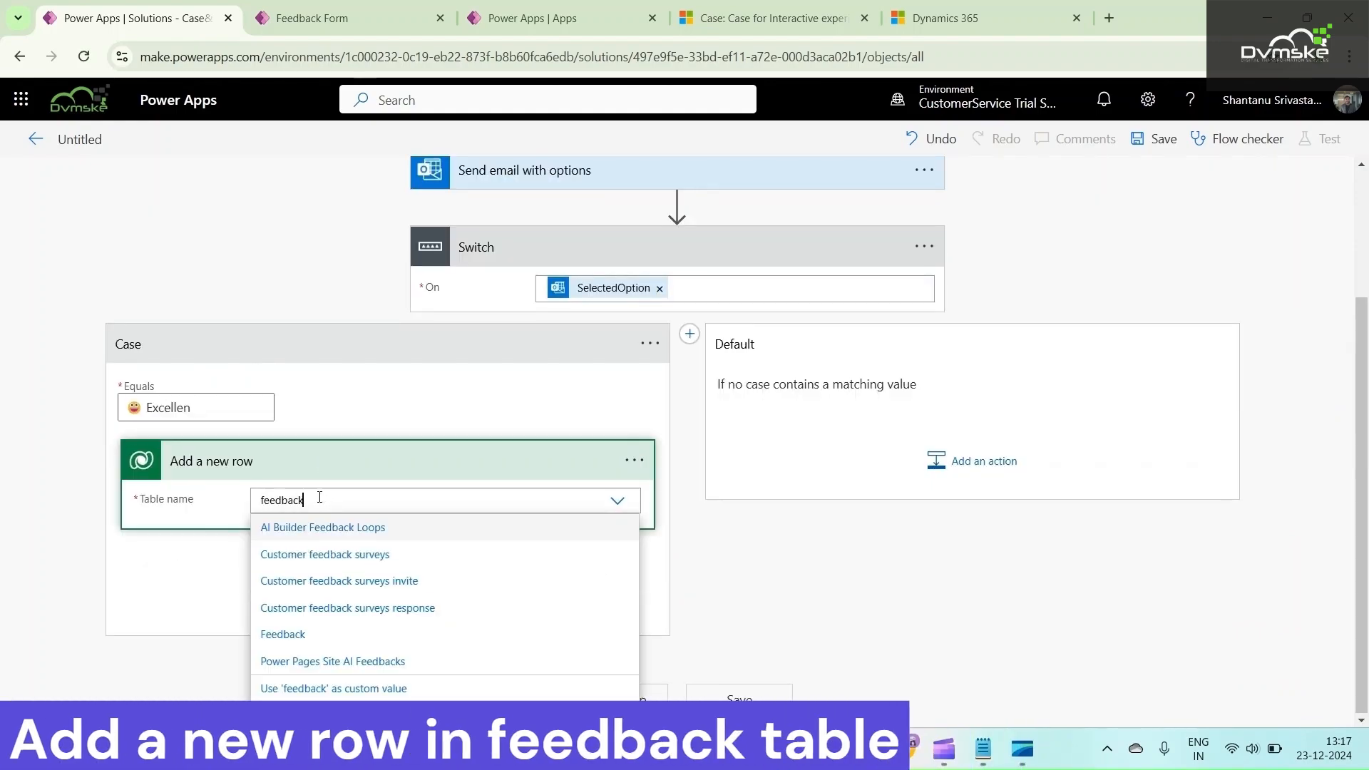
{"action": "left_click", "coordinate": [332, 635]}
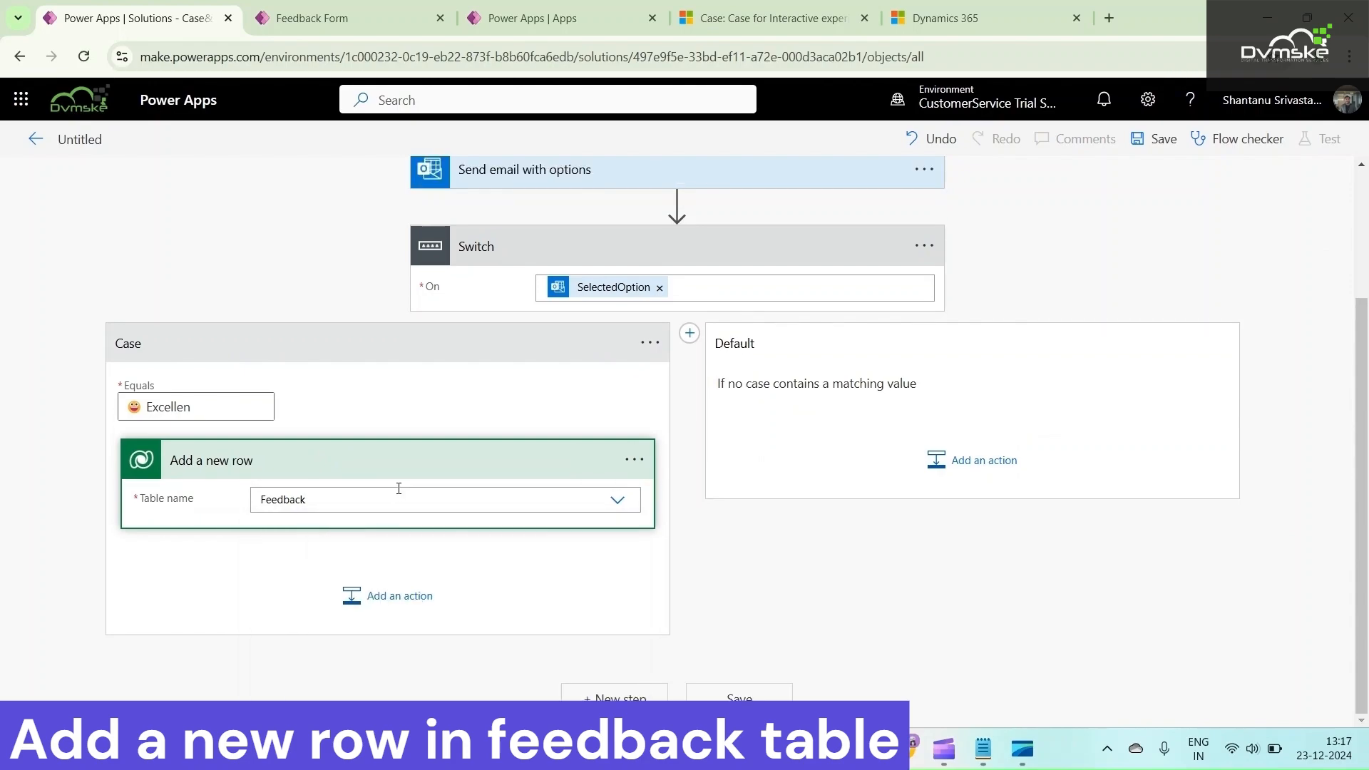
{"action": "scroll", "coordinate": [428, 413], "scroll_direction": "down", "scroll_amount": 2}
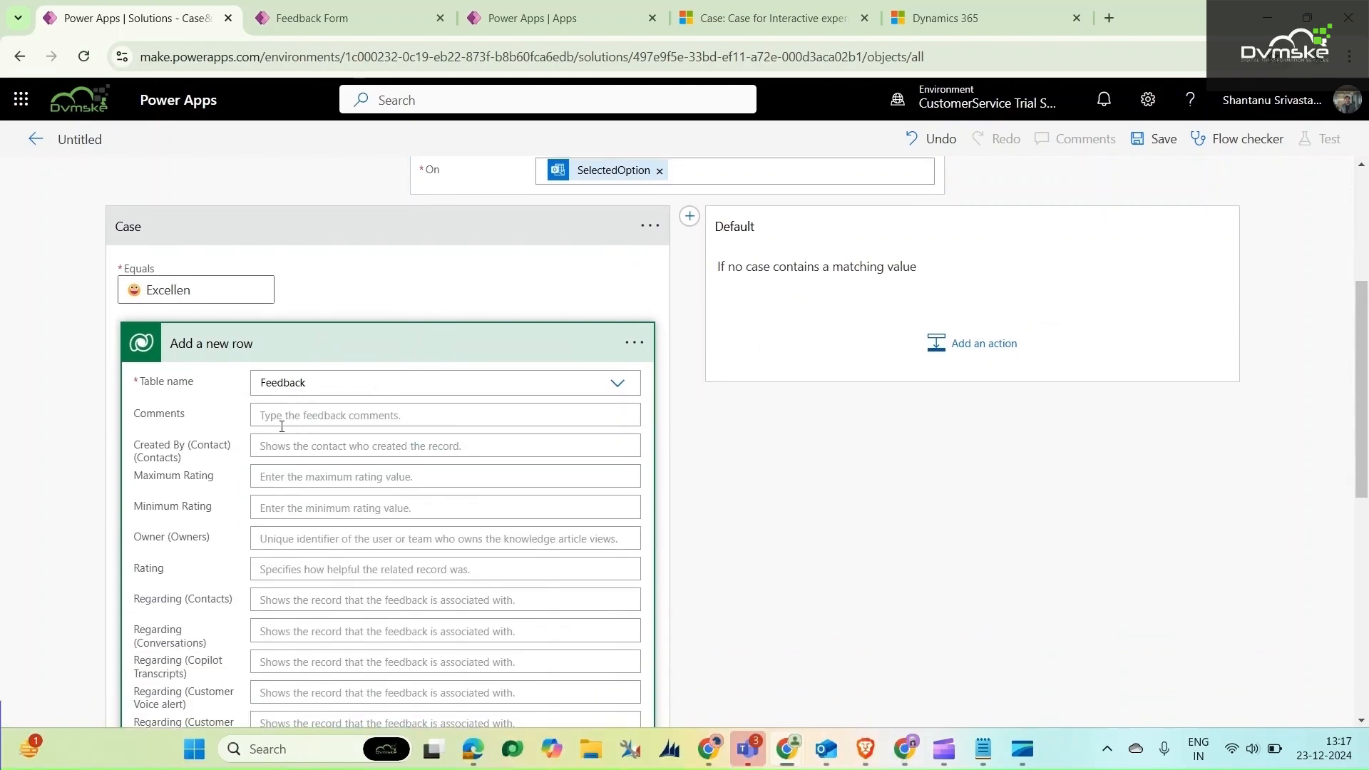
Fill the new Feedback row's Comments with the SelectedOption dynamic content followed by "I am really happy with your service"
{"action": "left_click", "coordinate": [278, 421]}
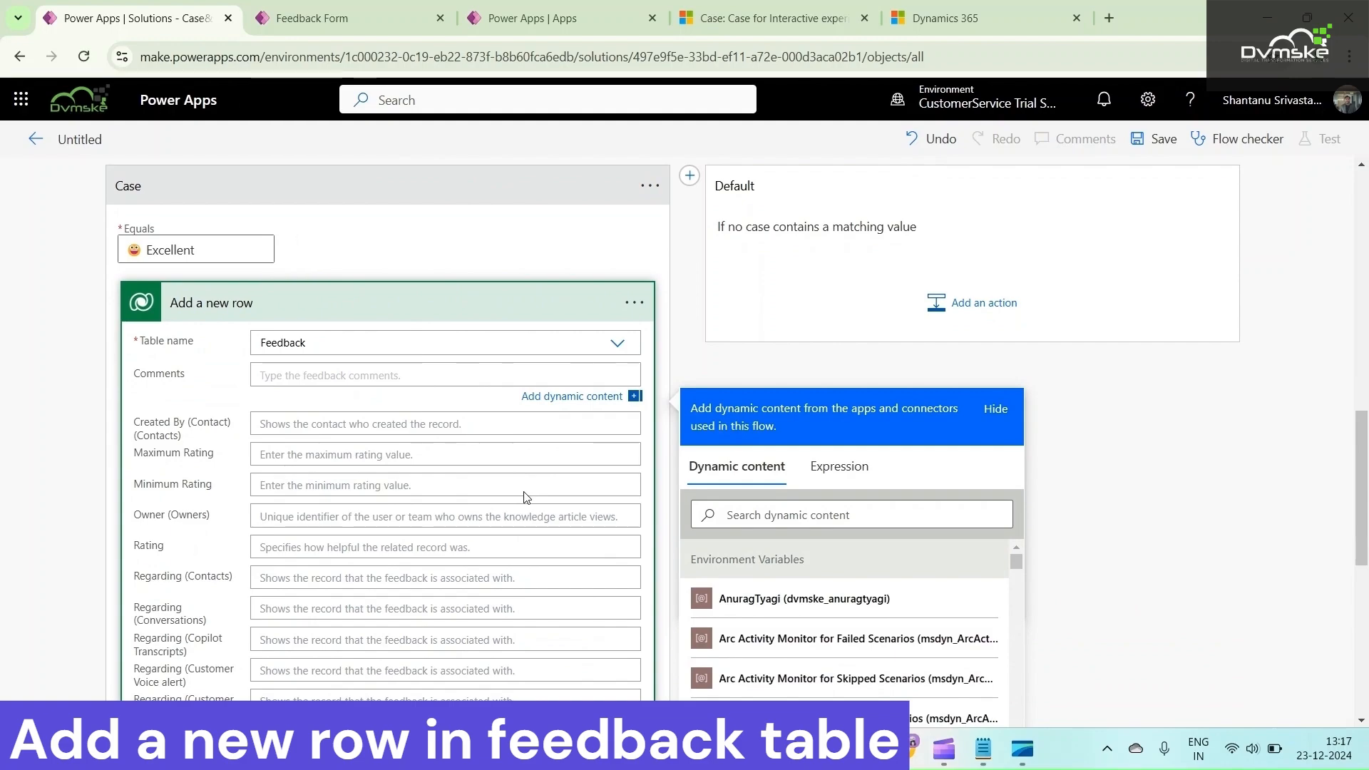
{"action": "scroll", "coordinate": [848, 642], "scroll_direction": "down", "scroll_amount": 10}
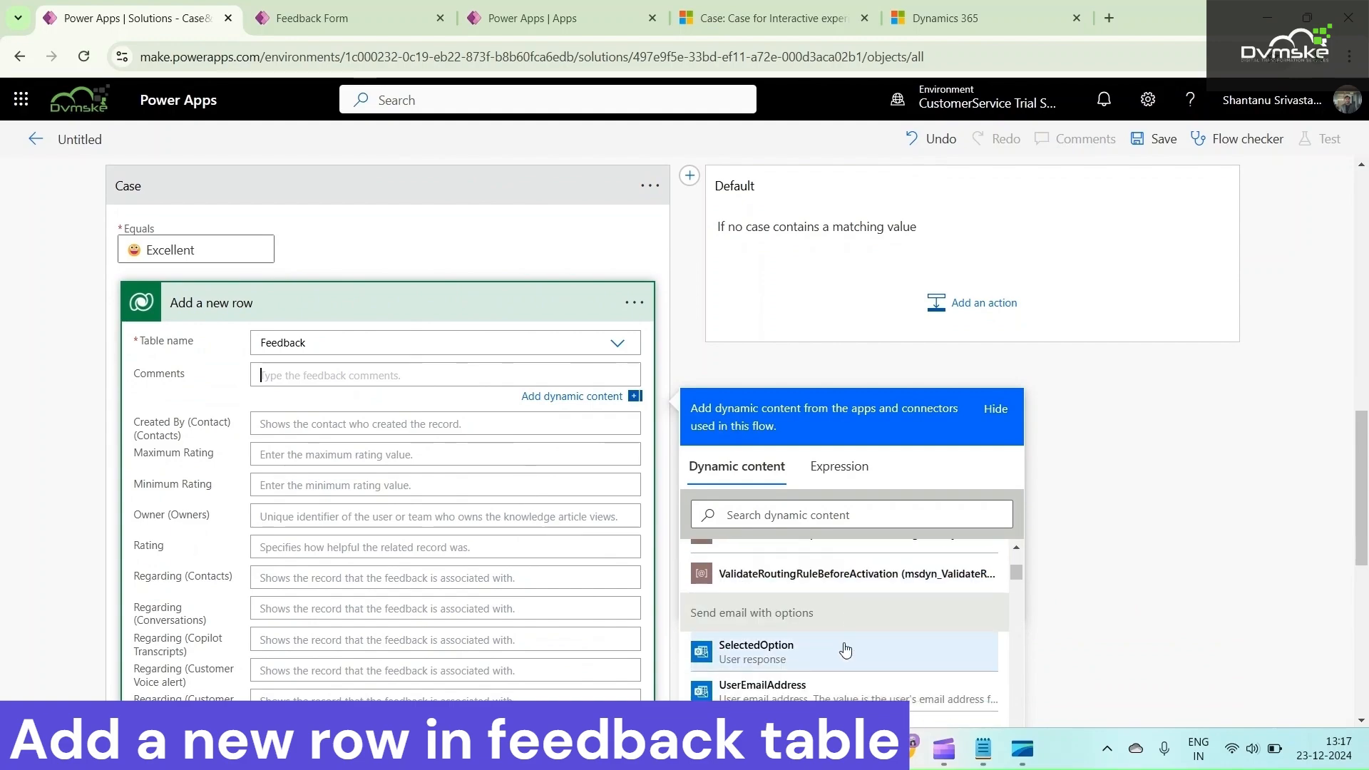
{"action": "left_click", "coordinate": [828, 649]}
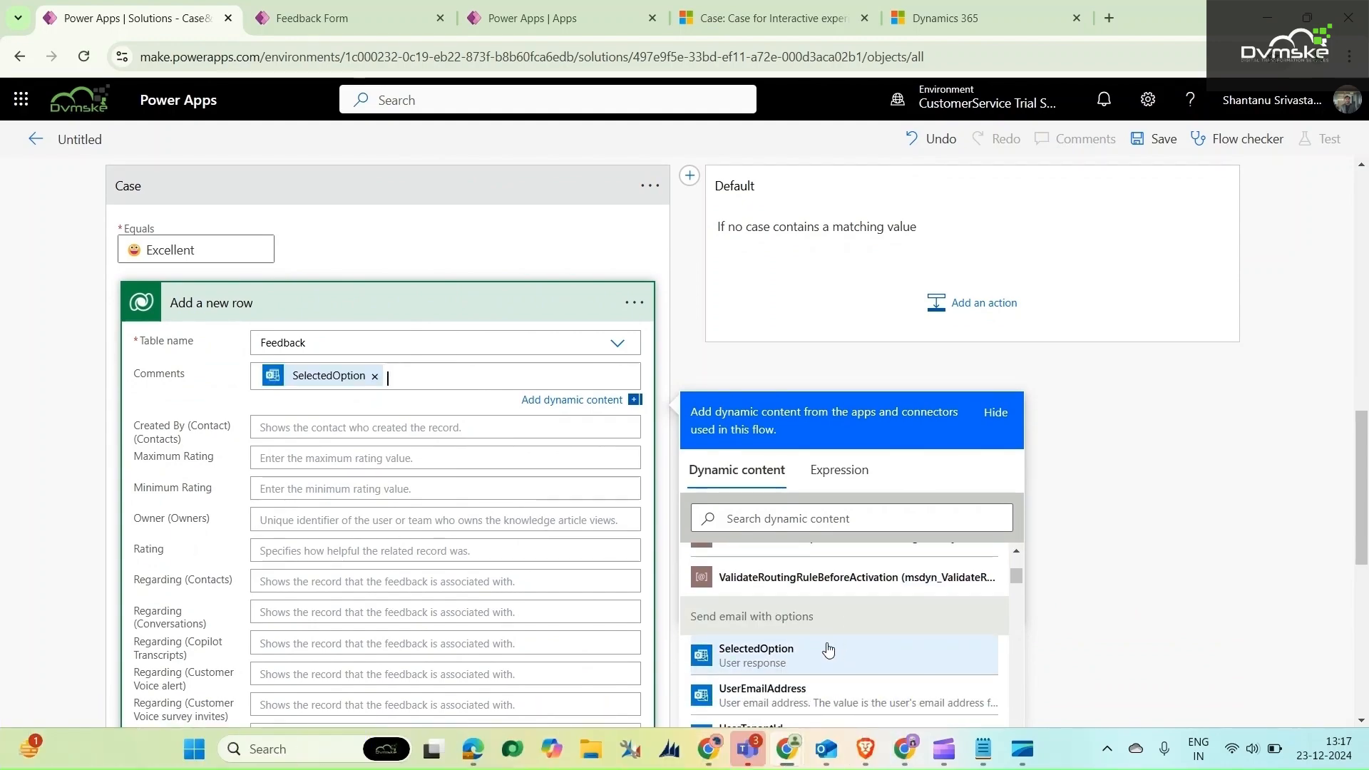
{"action": "type", "text": "I am re"}
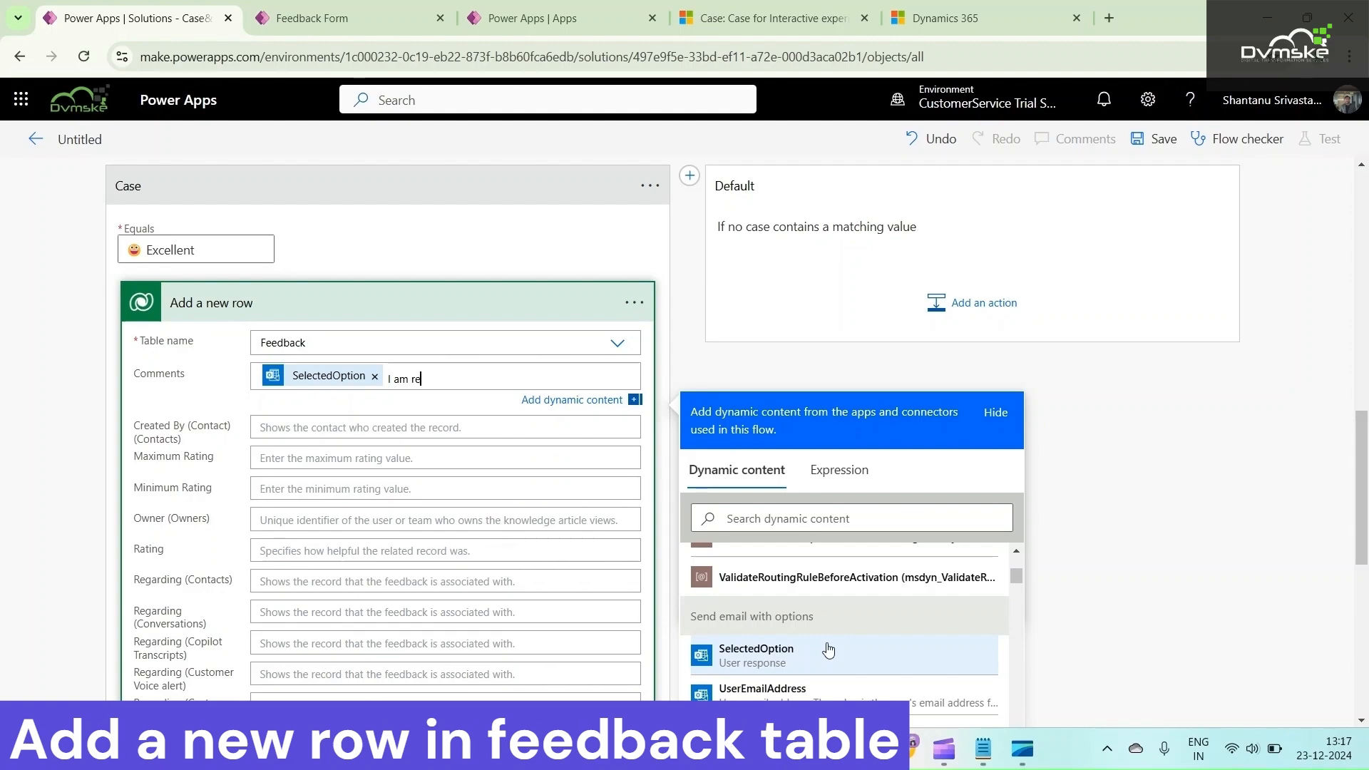
{"action": "type", "text": "ally happy with your service"}
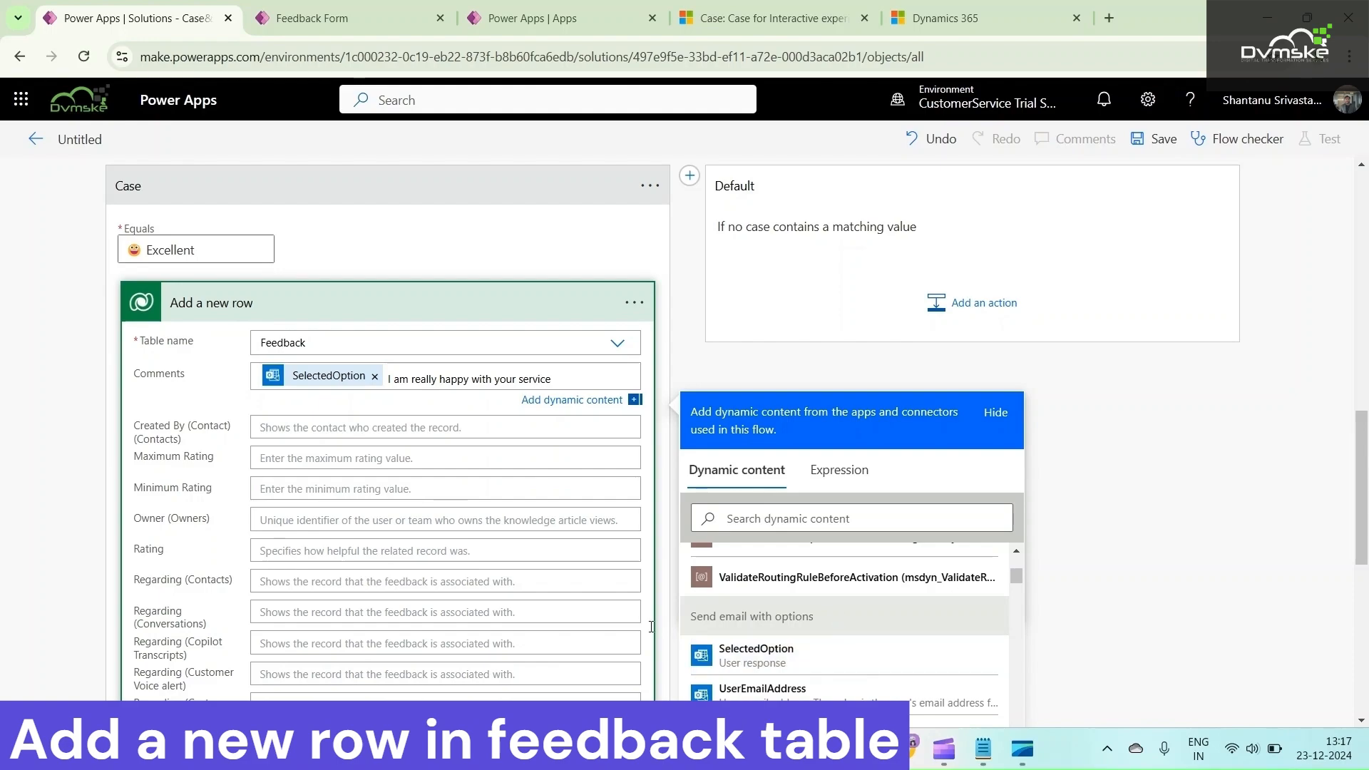
Set the row's Regarding (Contacts) to "/contacts/" followed by the Contact unique identifier from the Get a row by ID dynamic content
{"action": "scroll", "coordinate": [246, 506], "scroll_direction": "down", "scroll_amount": 3}
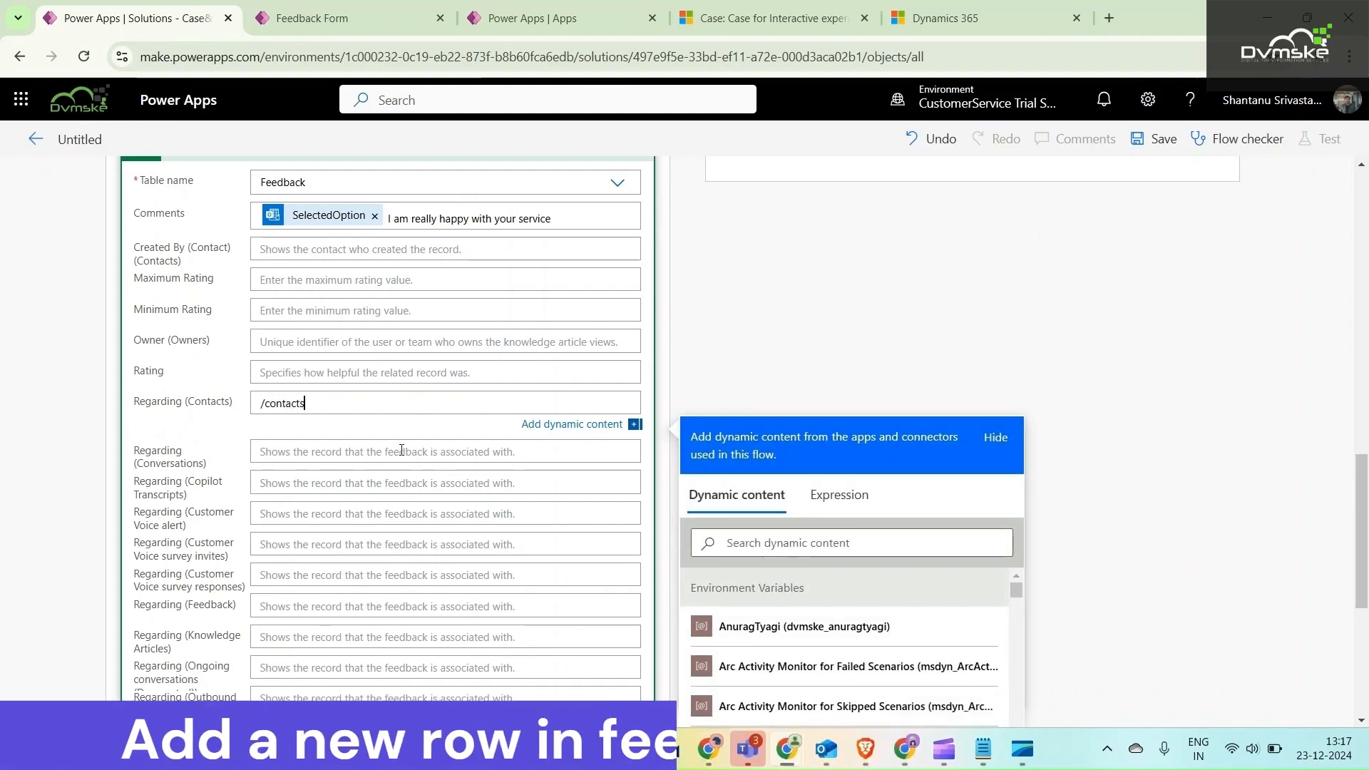
{"action": "type", "text": "s/"}
{"action": "left_click", "coordinate": [744, 541]}
{"action": "type", "text": "contact"}
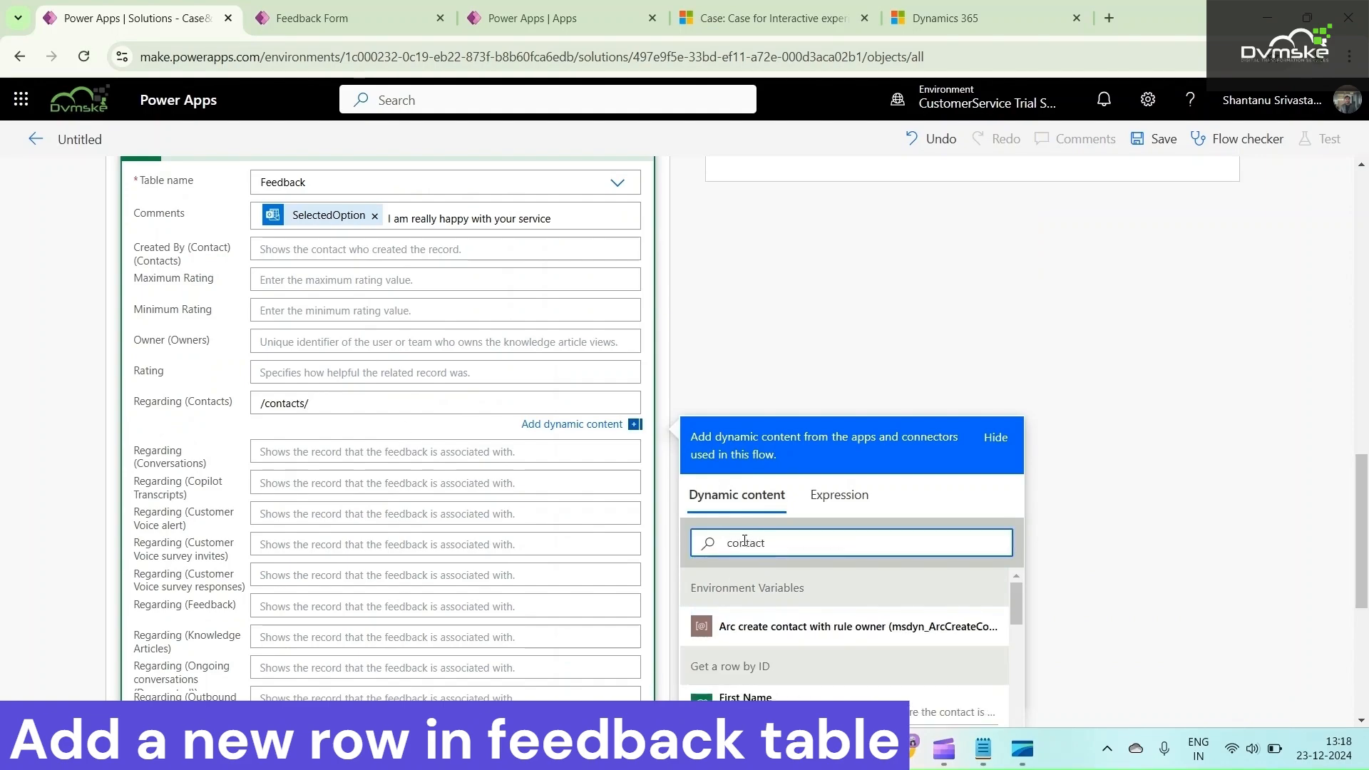
{"action": "scroll", "coordinate": [743, 542], "scroll_direction": "down", "scroll_amount": 3}
{"action": "scroll", "coordinate": [806, 581], "scroll_direction": "down", "scroll_amount": 5}
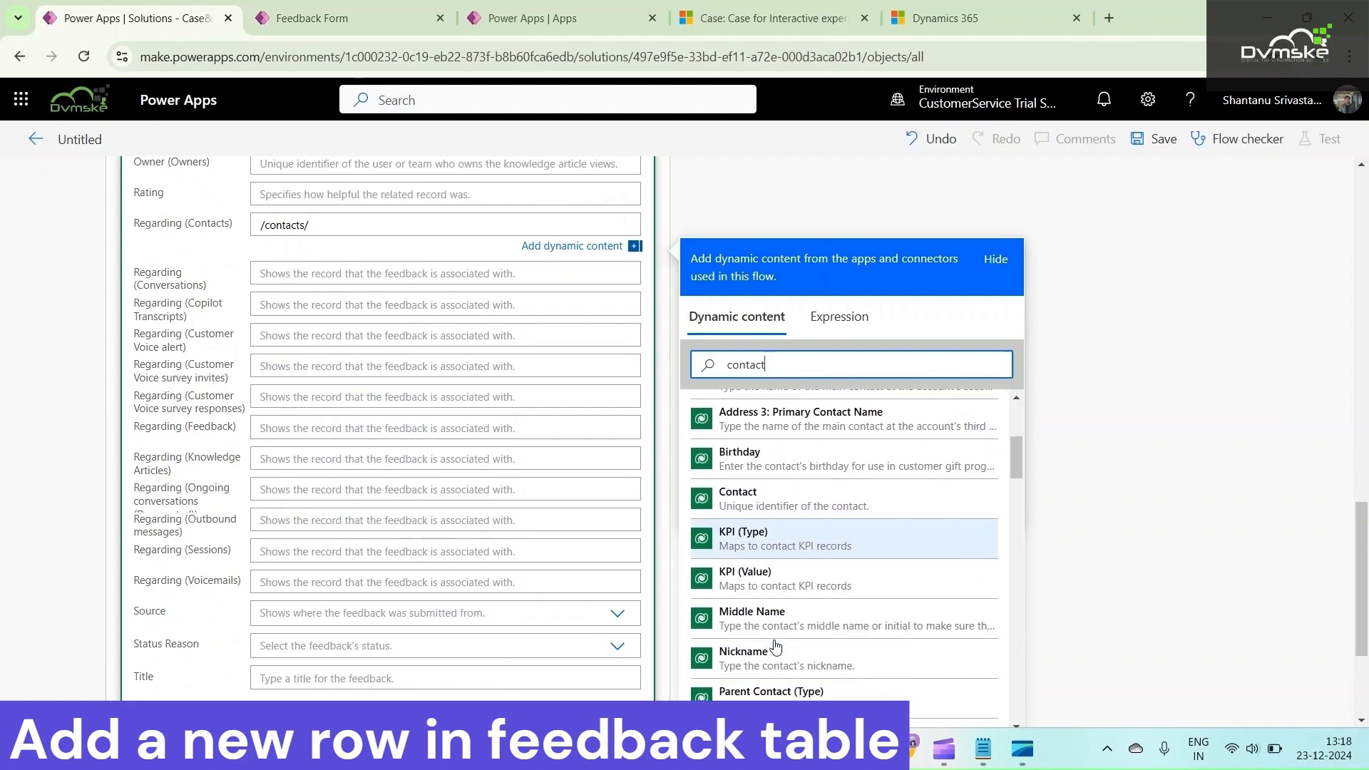
{"action": "left_click", "coordinate": [779, 507]}
Set the Feedback row's Title to the Case Title dynamic content followed by "is resolved"
{"action": "scroll", "coordinate": [289, 401], "scroll_direction": "down", "scroll_amount": 1}
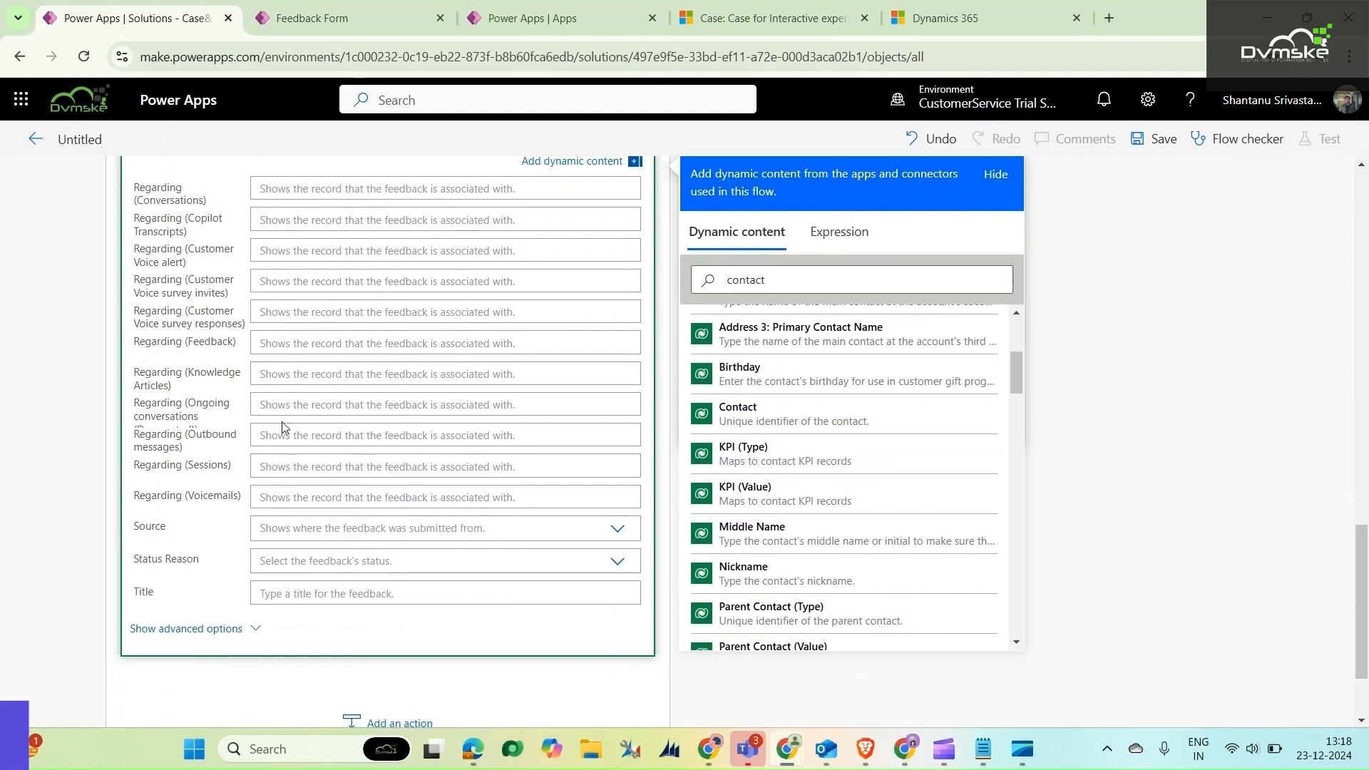
{"action": "left_click", "coordinate": [336, 612]}
{"action": "left_click", "coordinate": [752, 465]}
{"action": "type", "text": "case"}
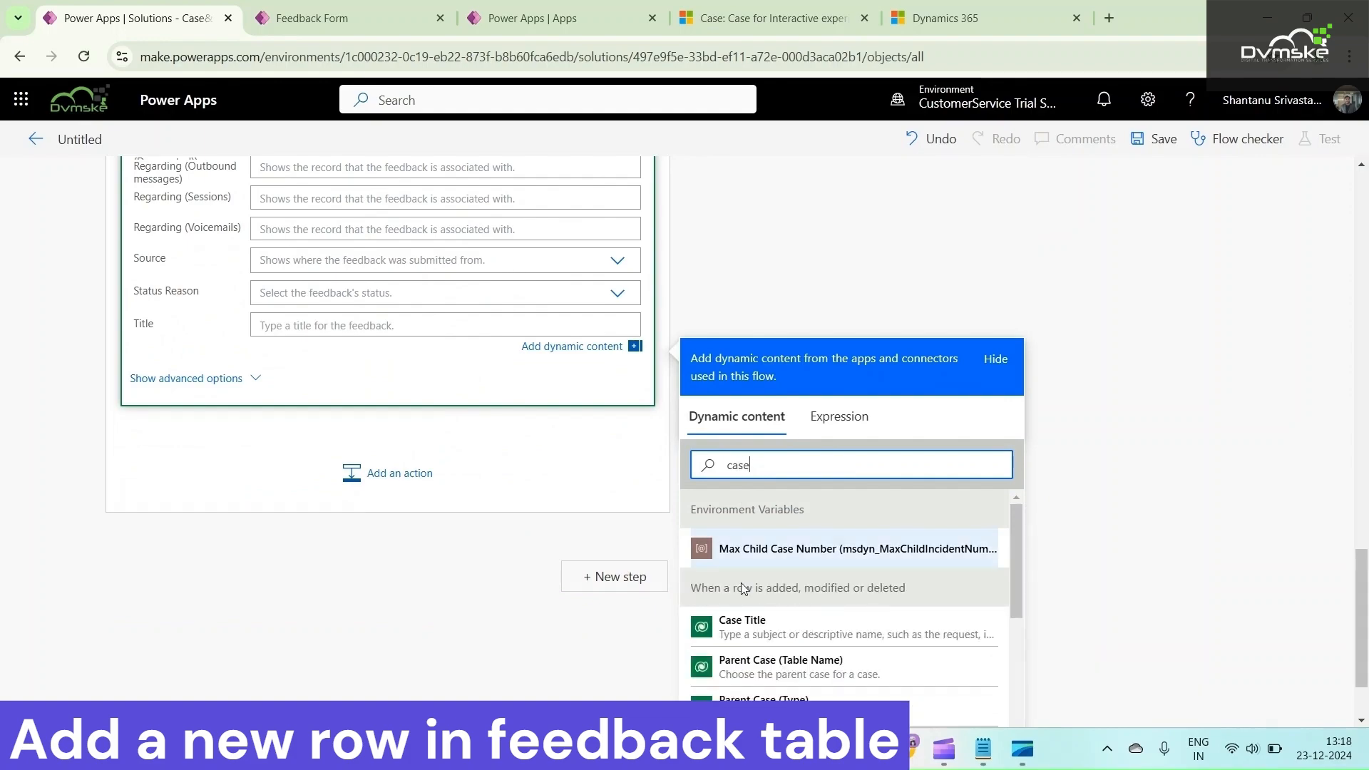
{"action": "left_click", "coordinate": [744, 621]}
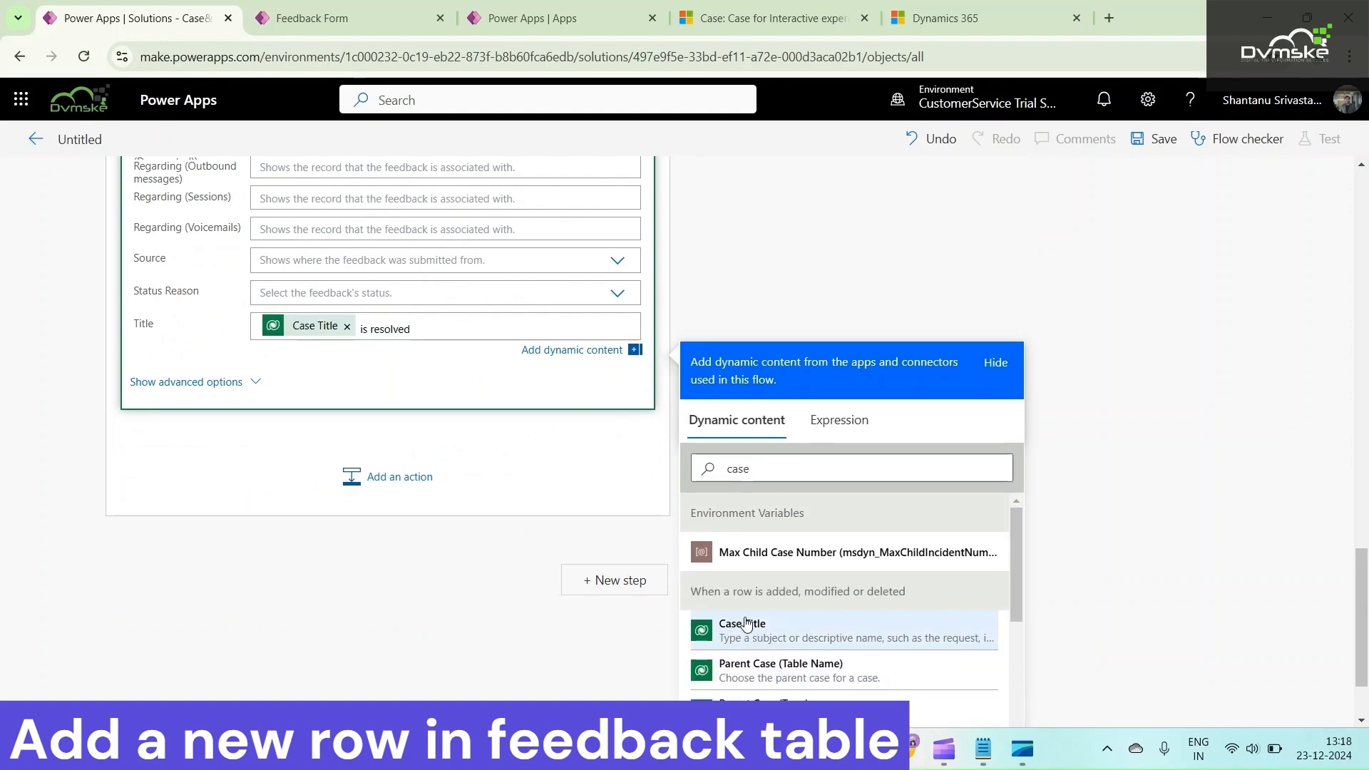
Review the completed row fields, add a second case to the Switch and open its Equals value for entry
{"action": "scroll", "coordinate": [428, 428], "scroll_direction": "up", "scroll_amount": 7}
{"action": "scroll", "coordinate": [423, 421], "scroll_direction": "up", "scroll_amount": 4}
{"action": "scroll", "coordinate": [428, 424], "scroll_direction": "down", "scroll_amount": 5}
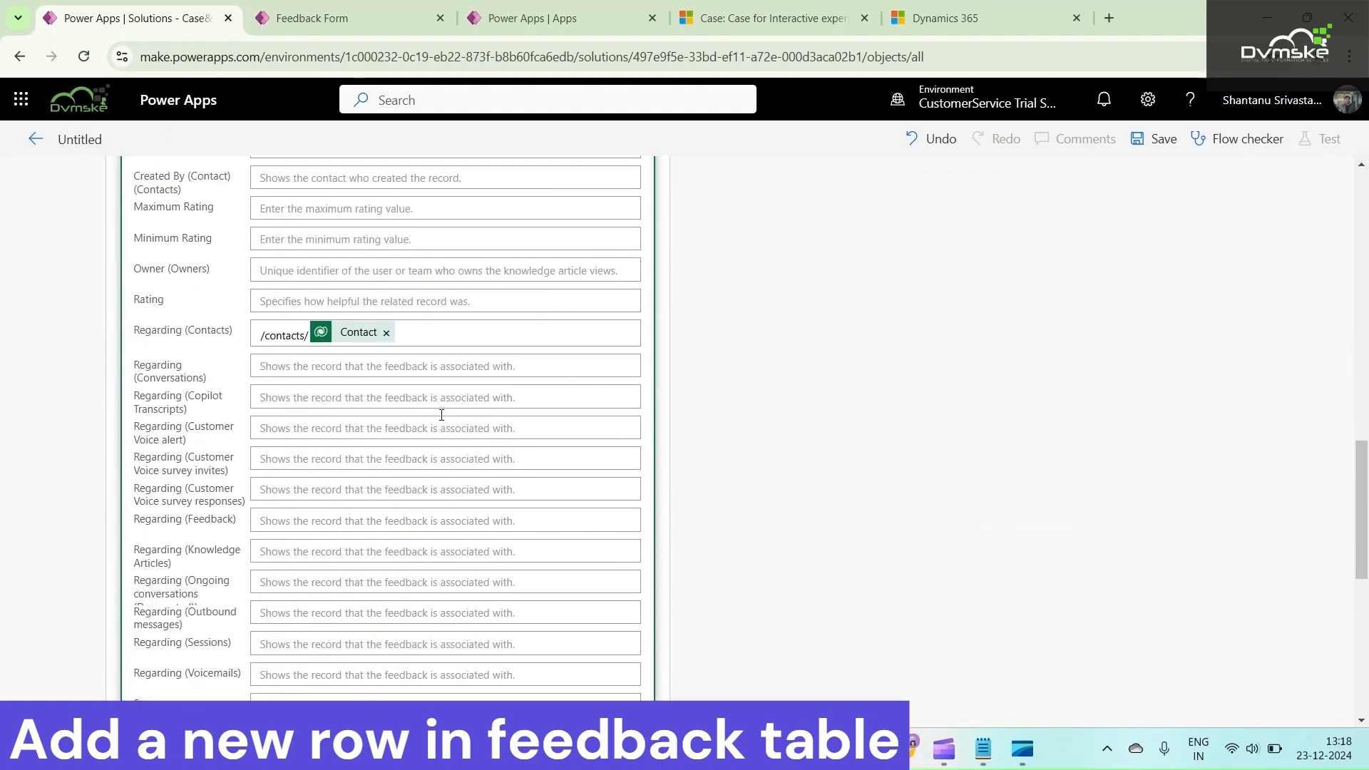
{"action": "scroll", "coordinate": [431, 331], "scroll_direction": "down", "scroll_amount": 3}
{"action": "scroll", "coordinate": [479, 392], "scroll_direction": "up", "scroll_amount": 6}
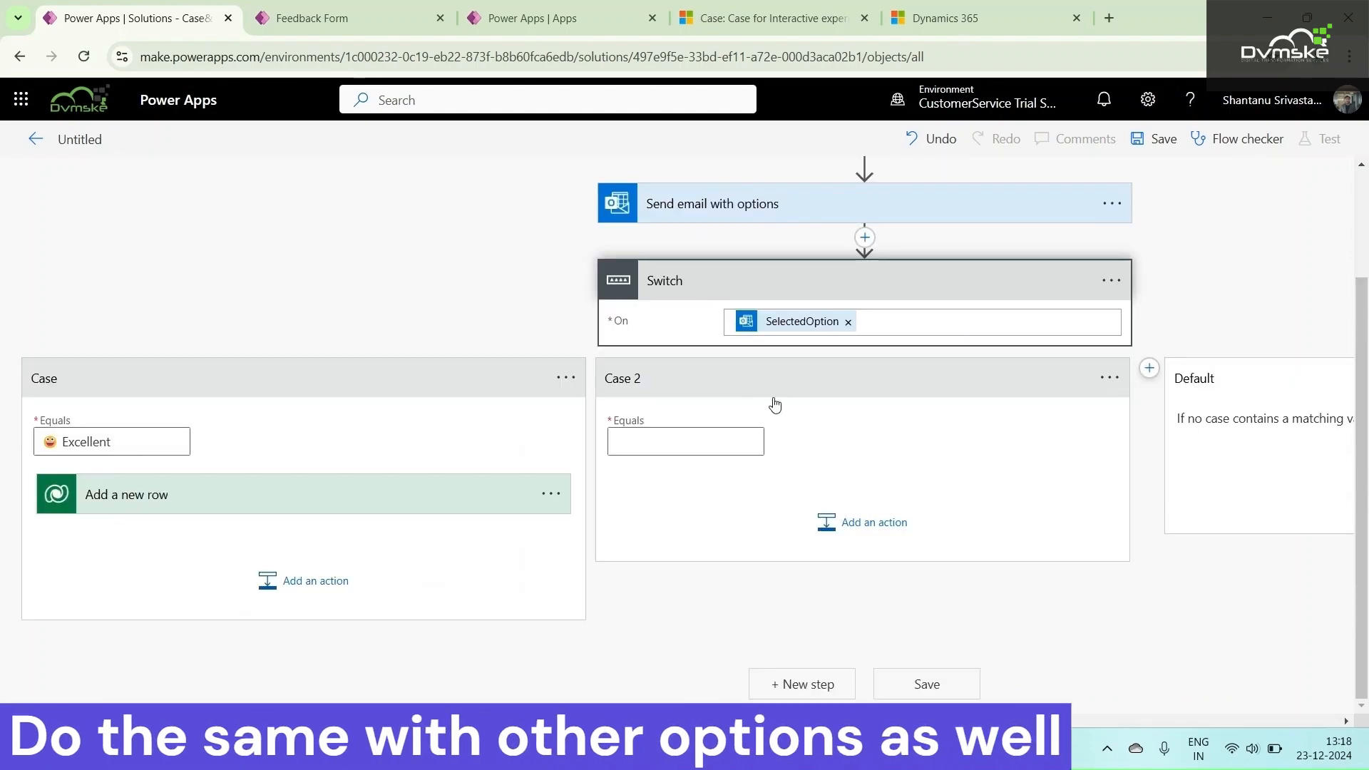
{"action": "left_click", "coordinate": [705, 444]}
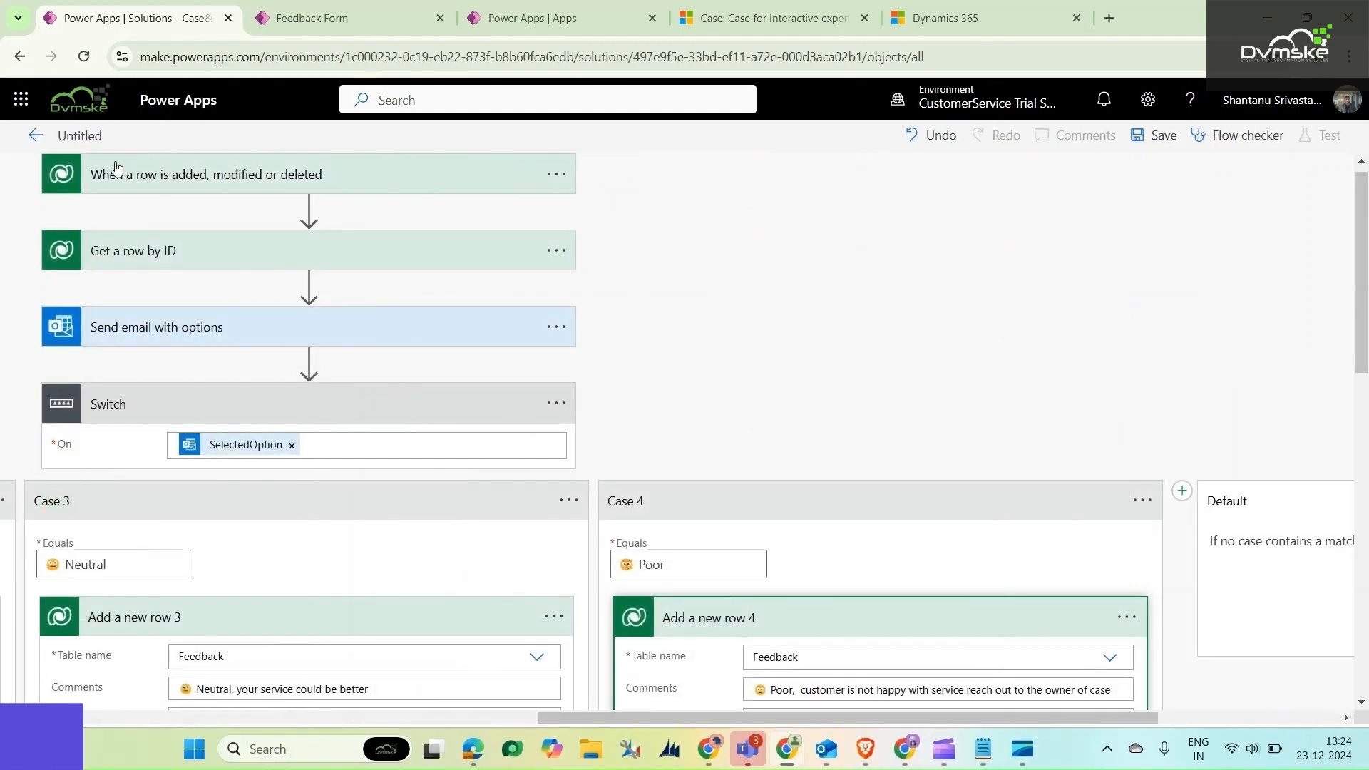
Rename the flow as "Send satisfaction survey with Options when case is resolved" and save it
{"action": "left_click", "coordinate": [108, 138]}
{"action": "key", "text": "ctrl+a"}
{"action": "type", "text": "Send  satisfaction survey with Options when case is resolved"}
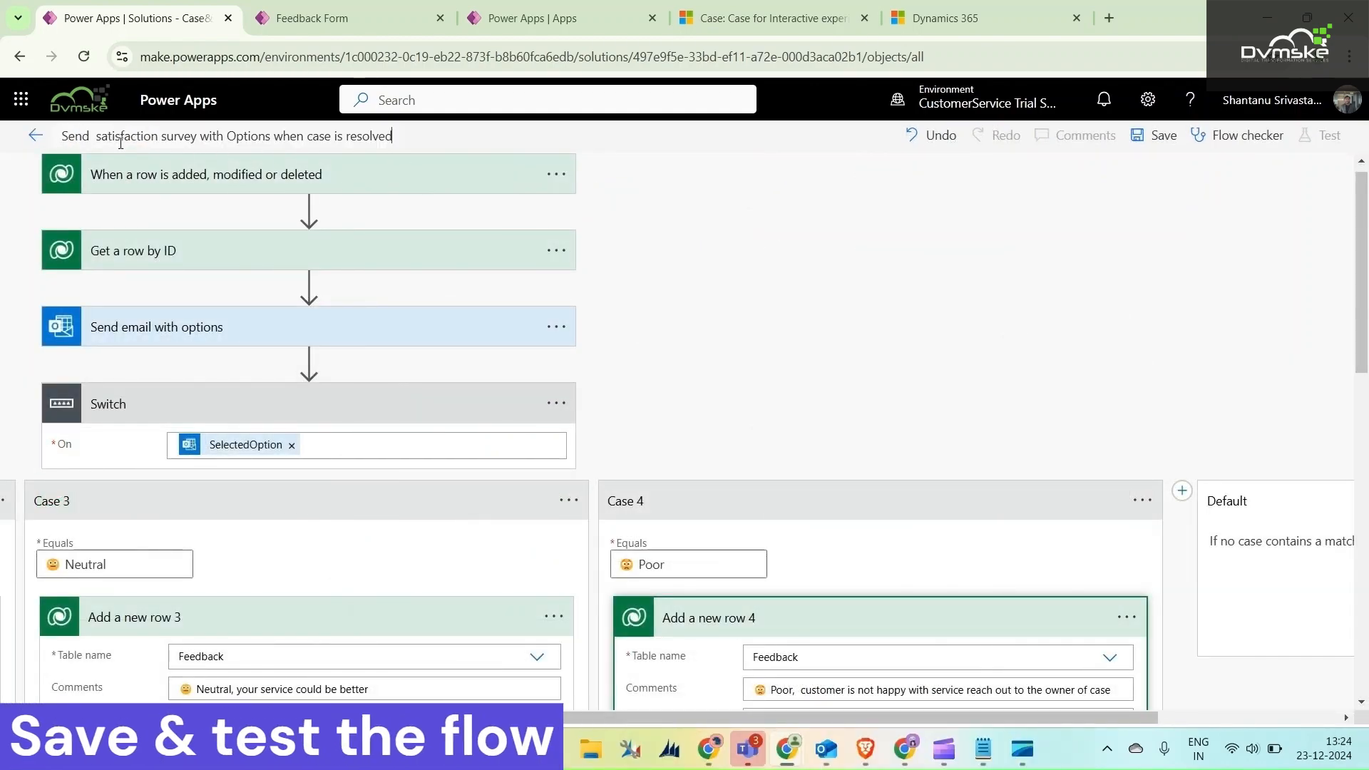
{"action": "left_click", "coordinate": [1155, 136]}
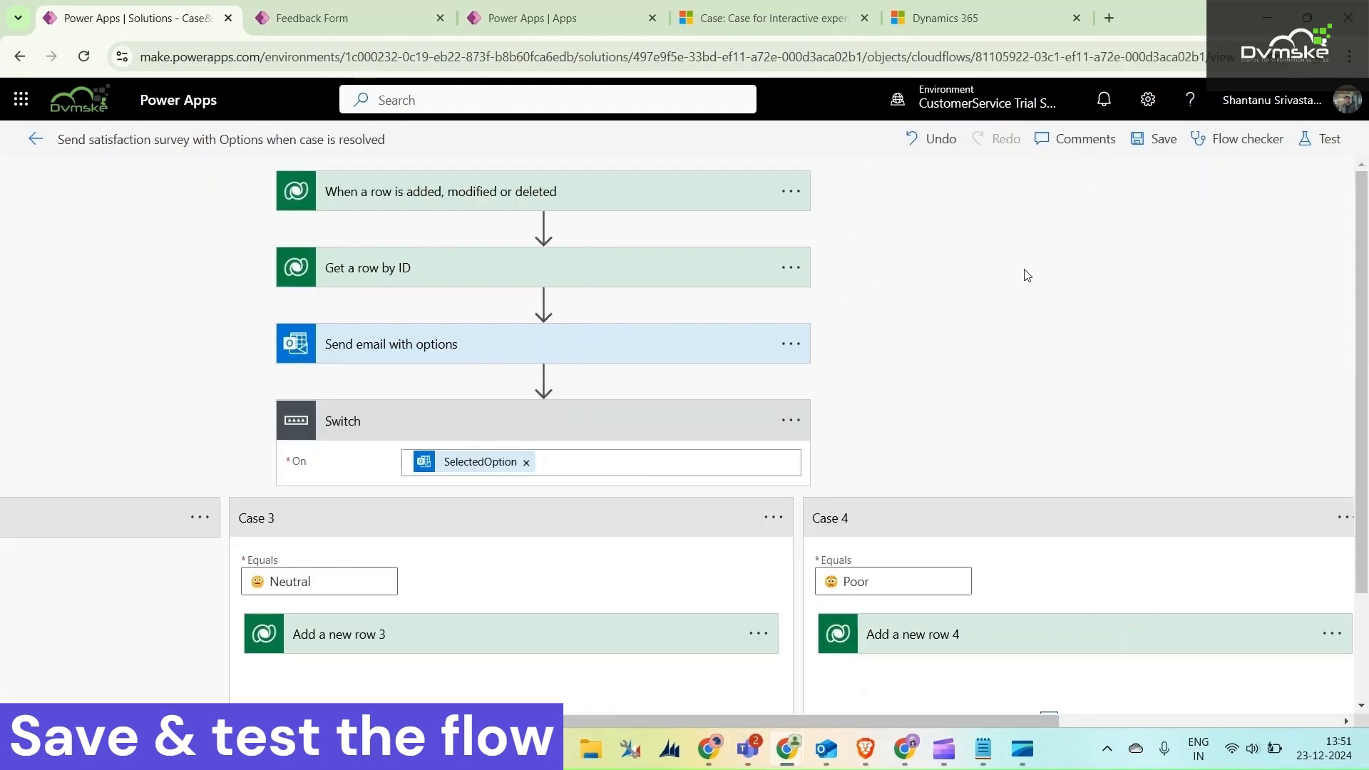
Look over the Switch cases and start a test run of the saved flow
{"action": "left_click_drag", "start_coordinate": [892, 720], "coordinate": [947, 706]}
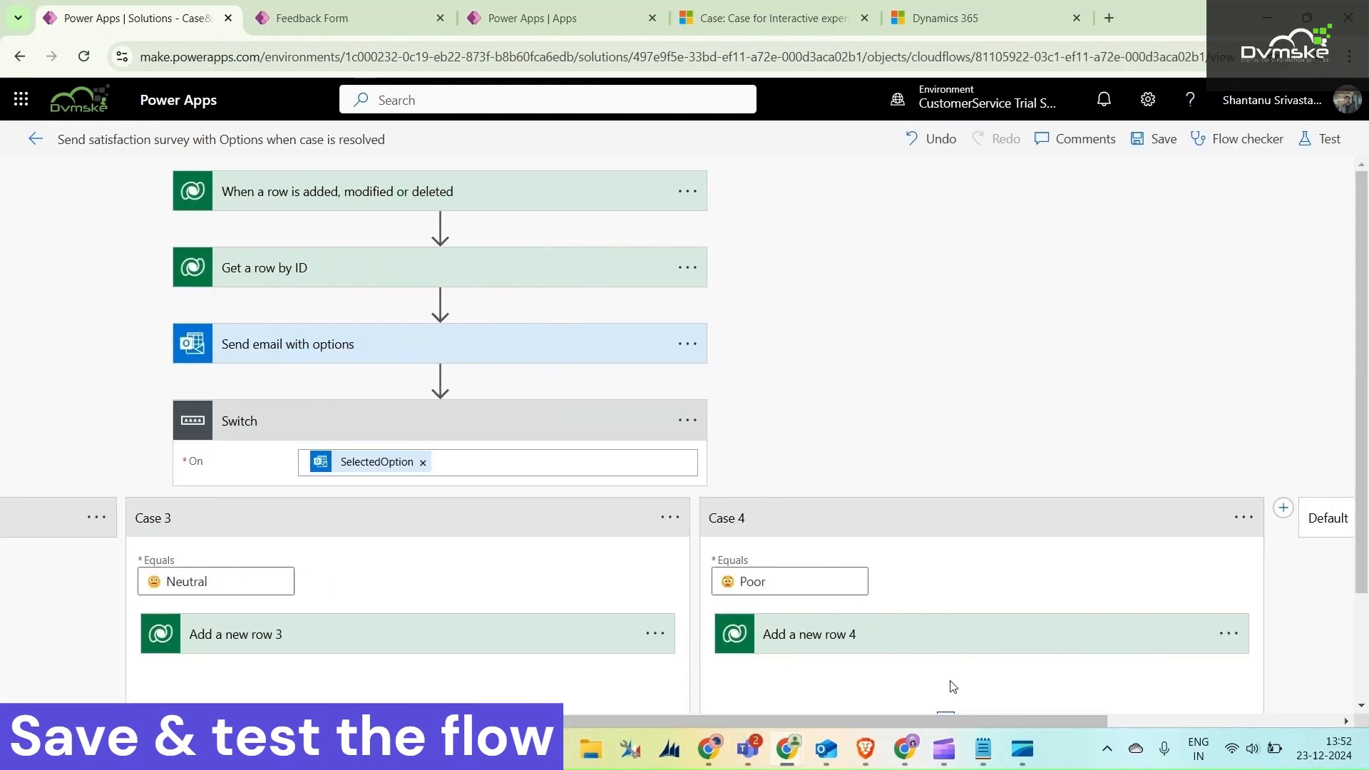
{"action": "left_click_drag", "start_coordinate": [628, 716], "coordinate": [529, 720]}
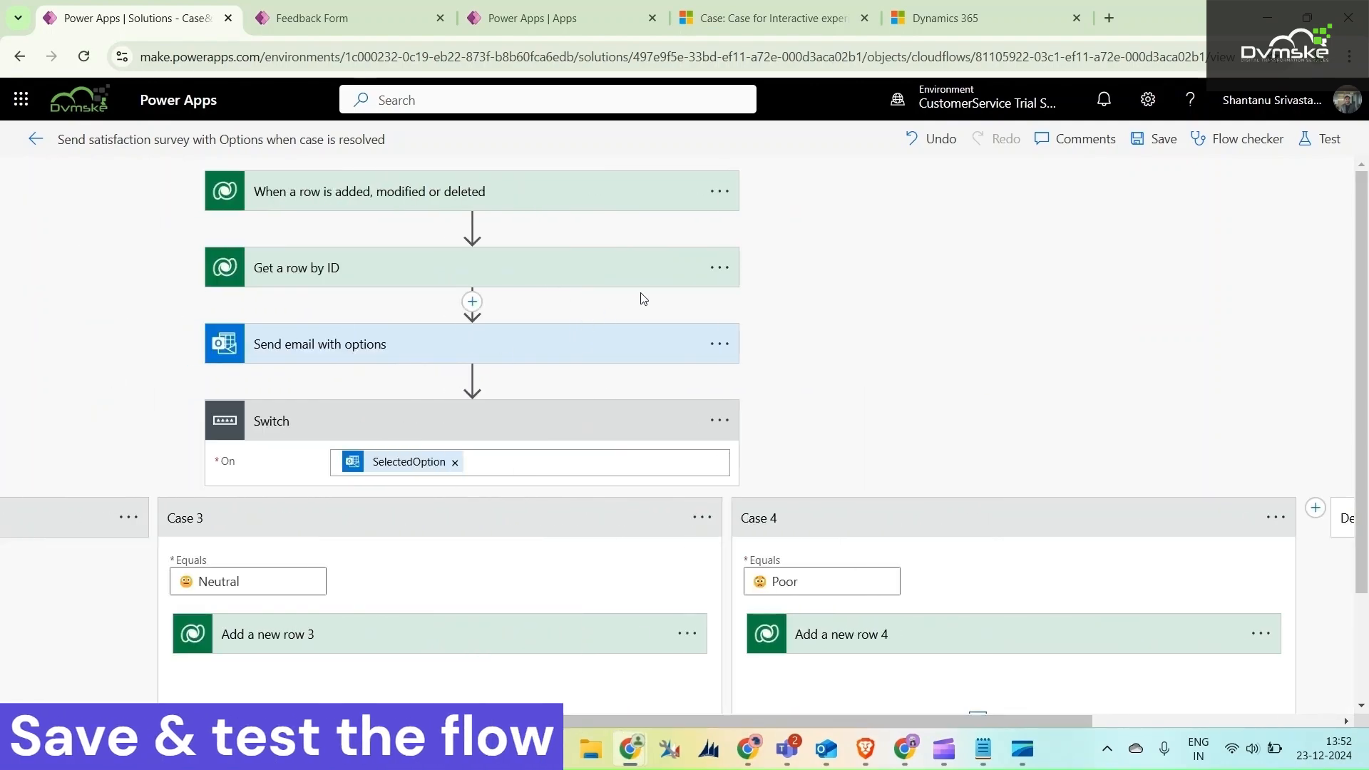
{"action": "left_click", "coordinate": [1322, 139]}
{"action": "left_click", "coordinate": [1037, 184]}
{"action": "left_click", "coordinate": [1078, 696]}
Resolve the Dynamics 365 case "Customer support needed for product setup" as Problem Solved with the resolution "product been setup"
{"action": "left_click", "coordinate": [767, 18]}
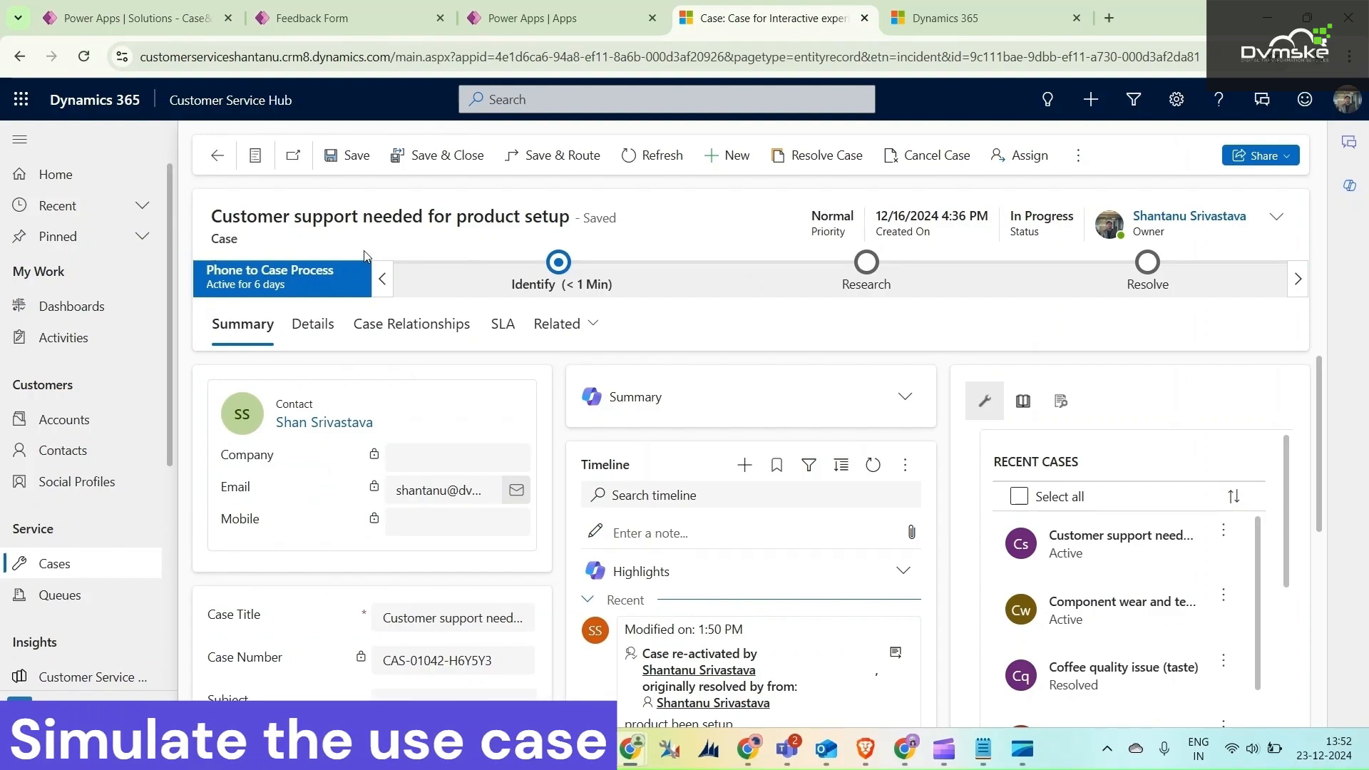
{"action": "scroll", "coordinate": [381, 655], "scroll_direction": "down", "scroll_amount": 1}
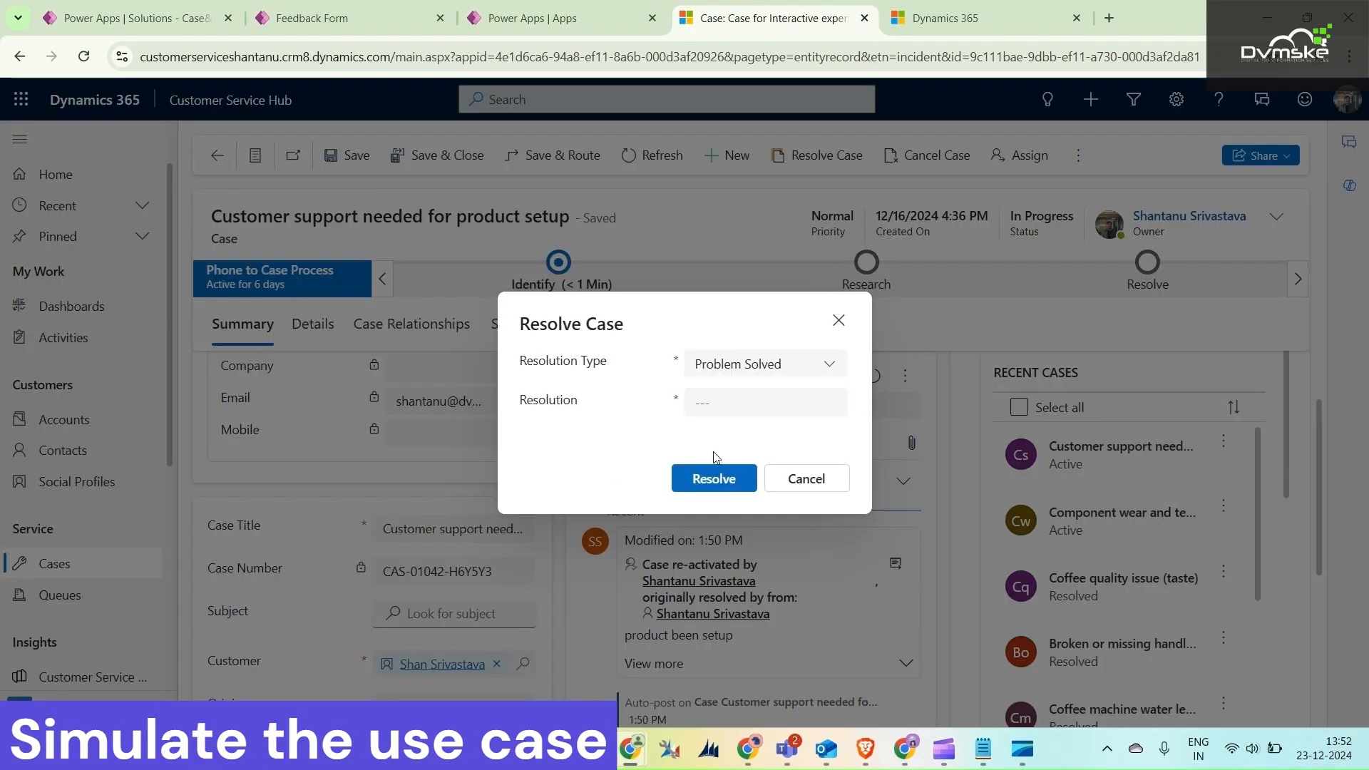
{"action": "left_click", "coordinate": [727, 409]}
{"action": "left_click", "coordinate": [798, 482]}
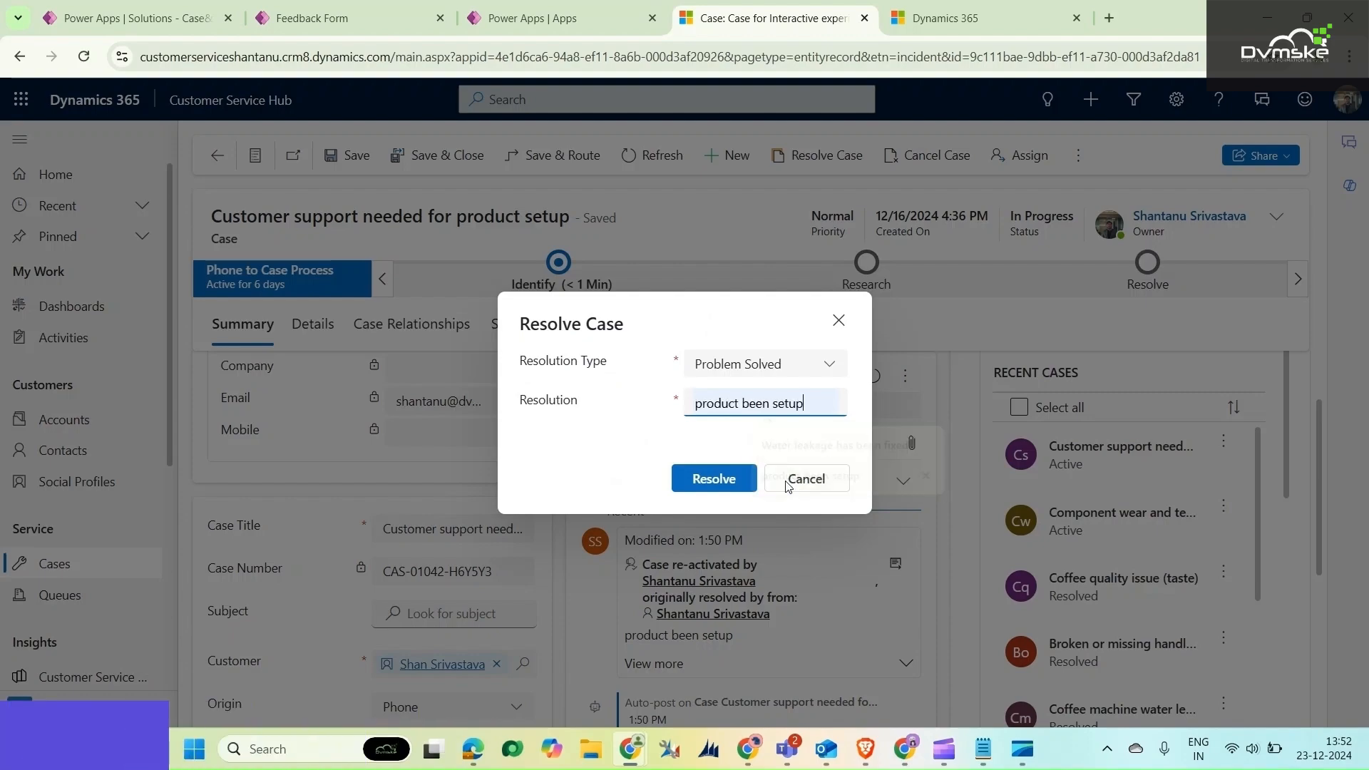
{"action": "left_click", "coordinate": [713, 482]}
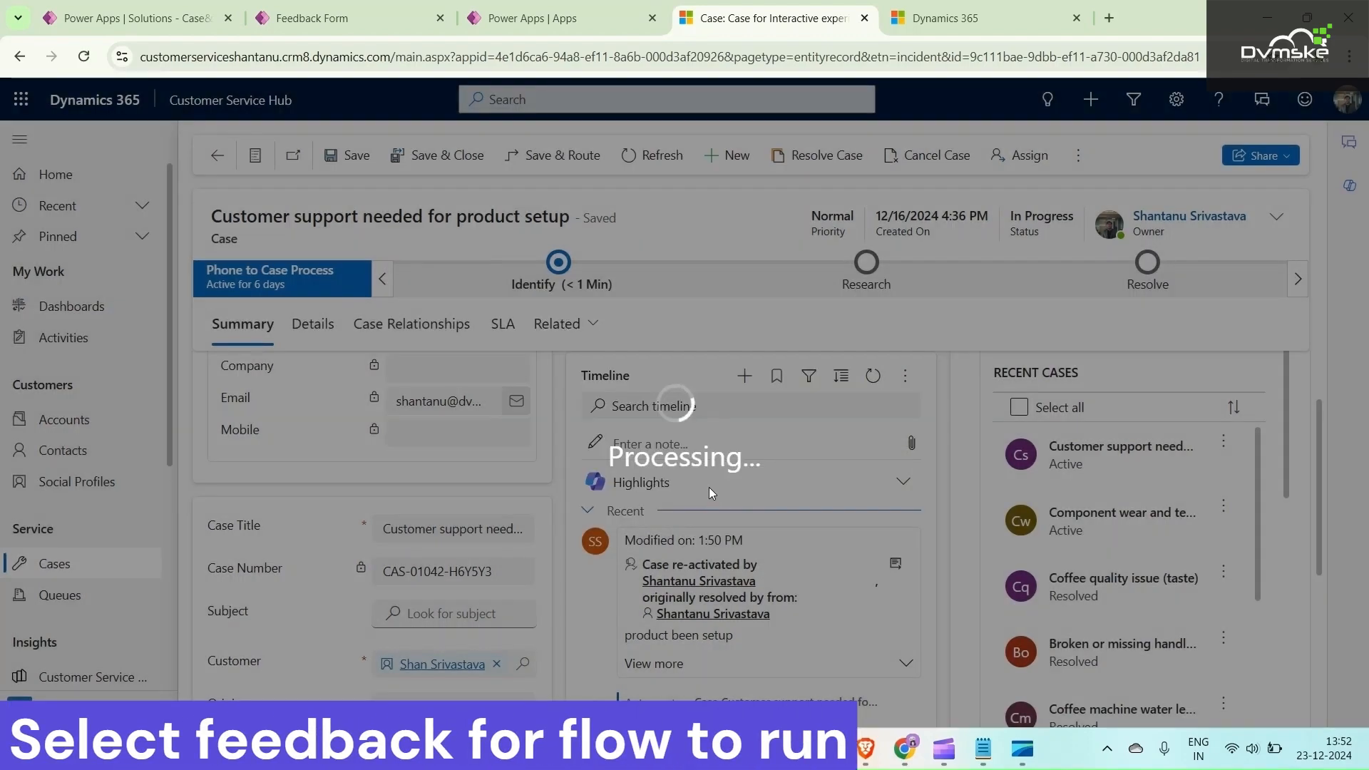
Check the flow run's progress, switch to Outlook and open the newest email asking to rate the service for the resolved case
{"action": "left_click", "coordinate": [125, 15]}
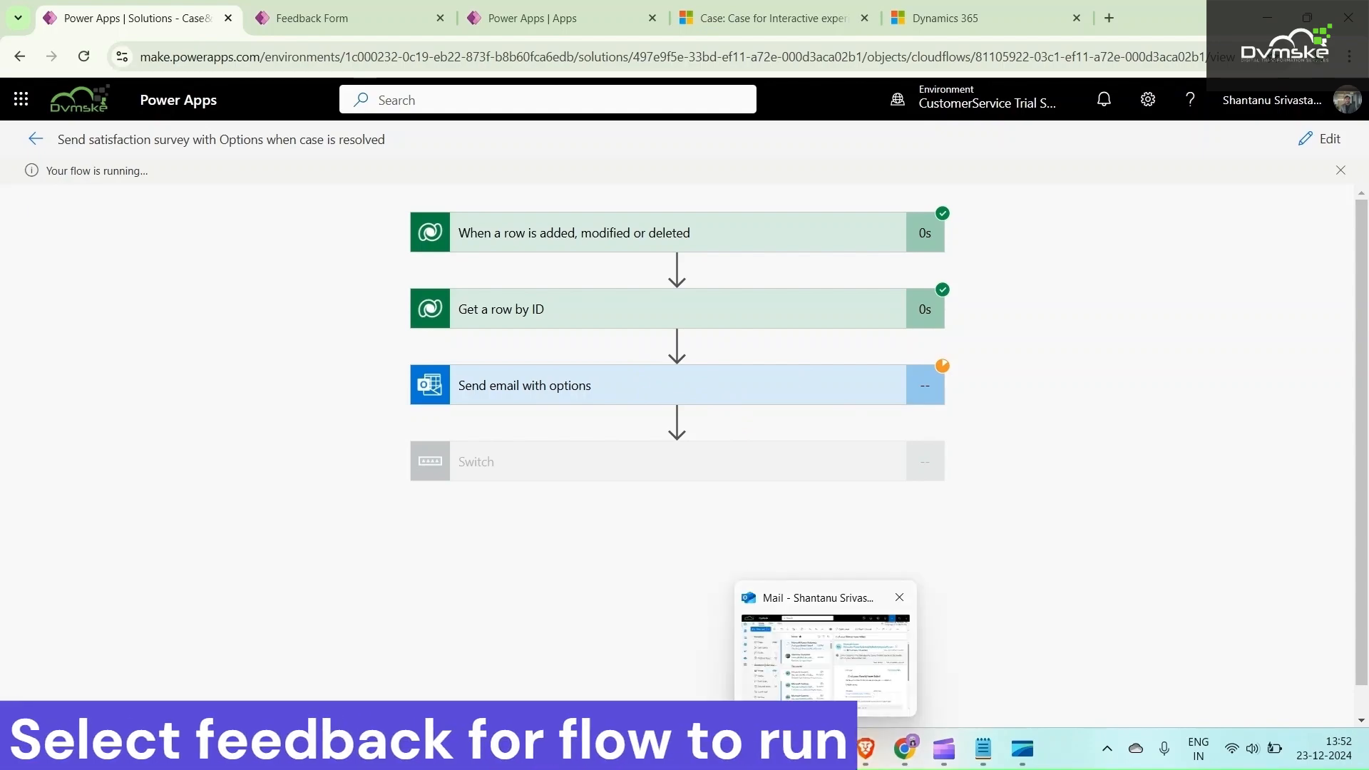
{"action": "left_click", "coordinate": [826, 749]}
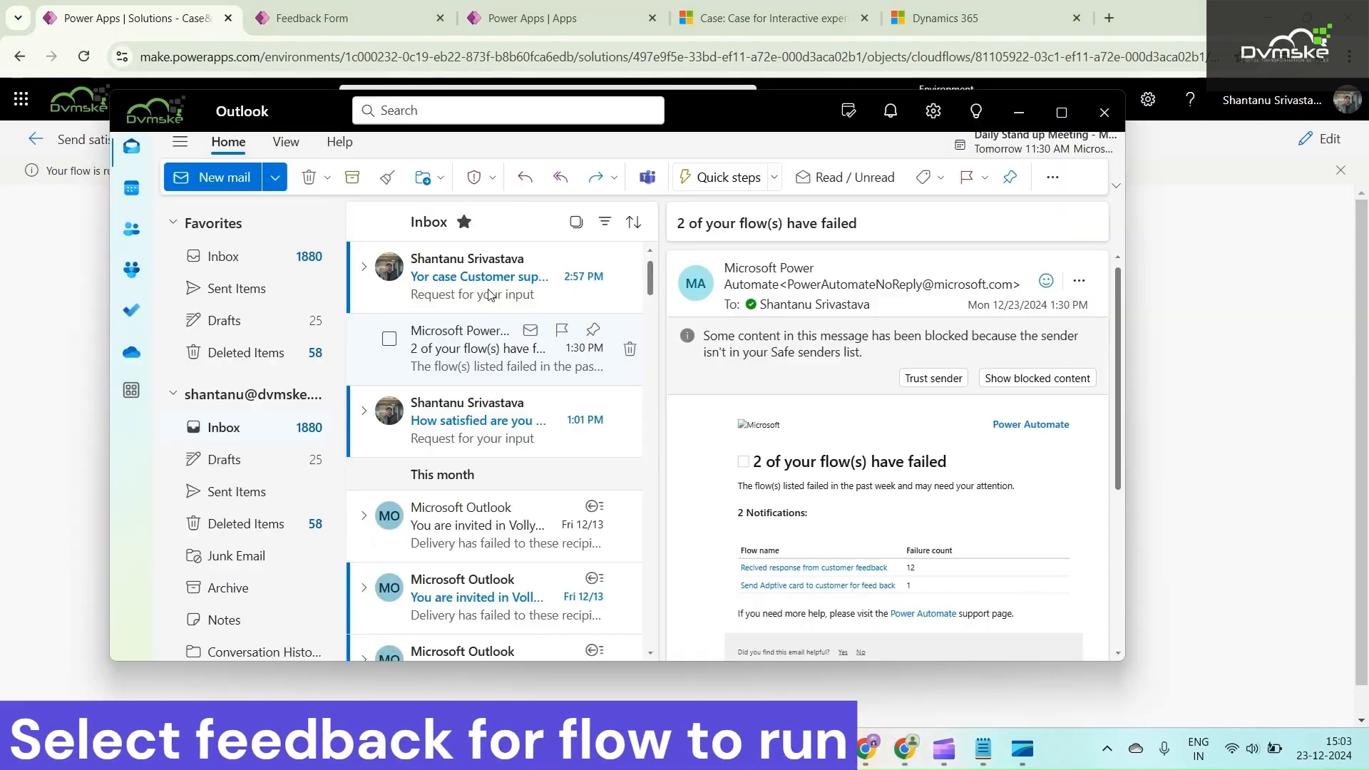
{"action": "double_click", "coordinate": [537, 298]}
Review the rating options in the survey email and respond with Good
{"action": "scroll", "coordinate": [525, 399], "scroll_direction": "down", "scroll_amount": 3}
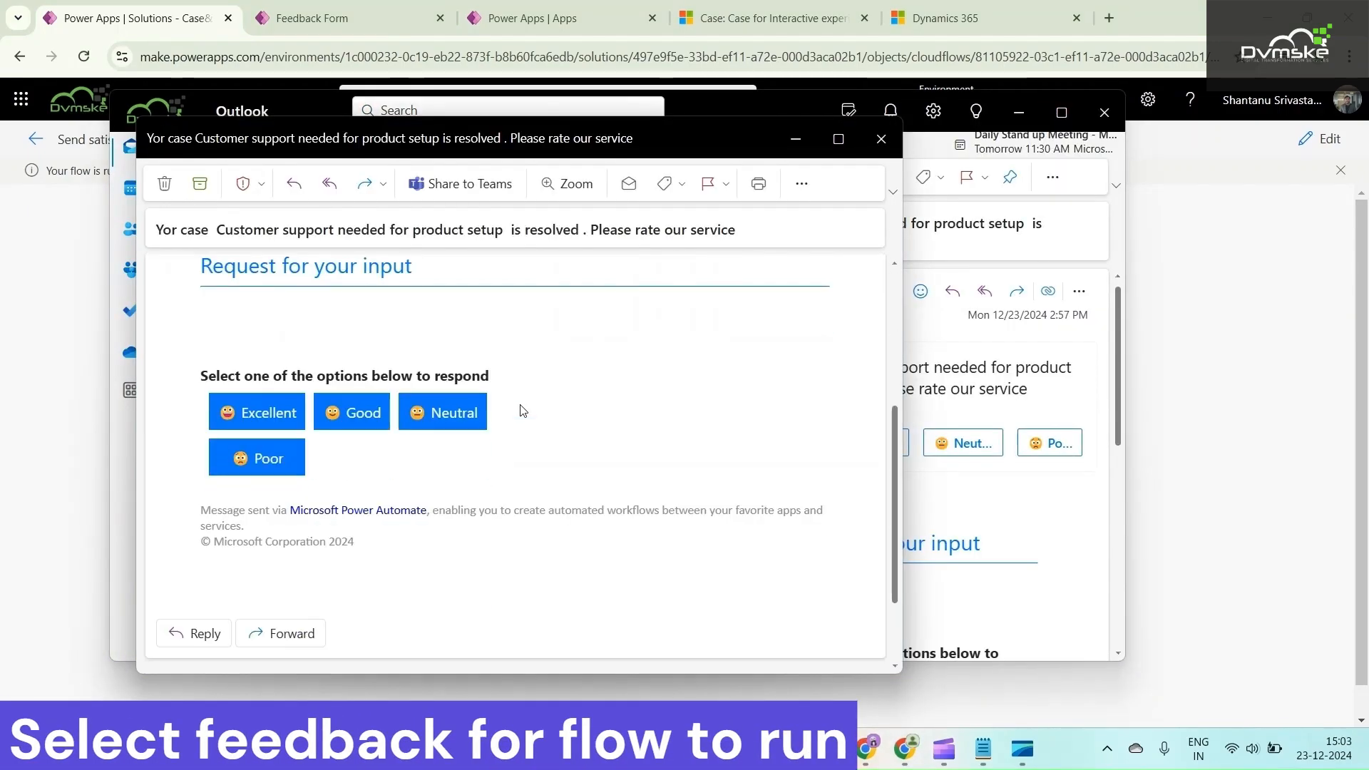
{"action": "scroll", "coordinate": [513, 428], "scroll_direction": "up", "scroll_amount": 4}
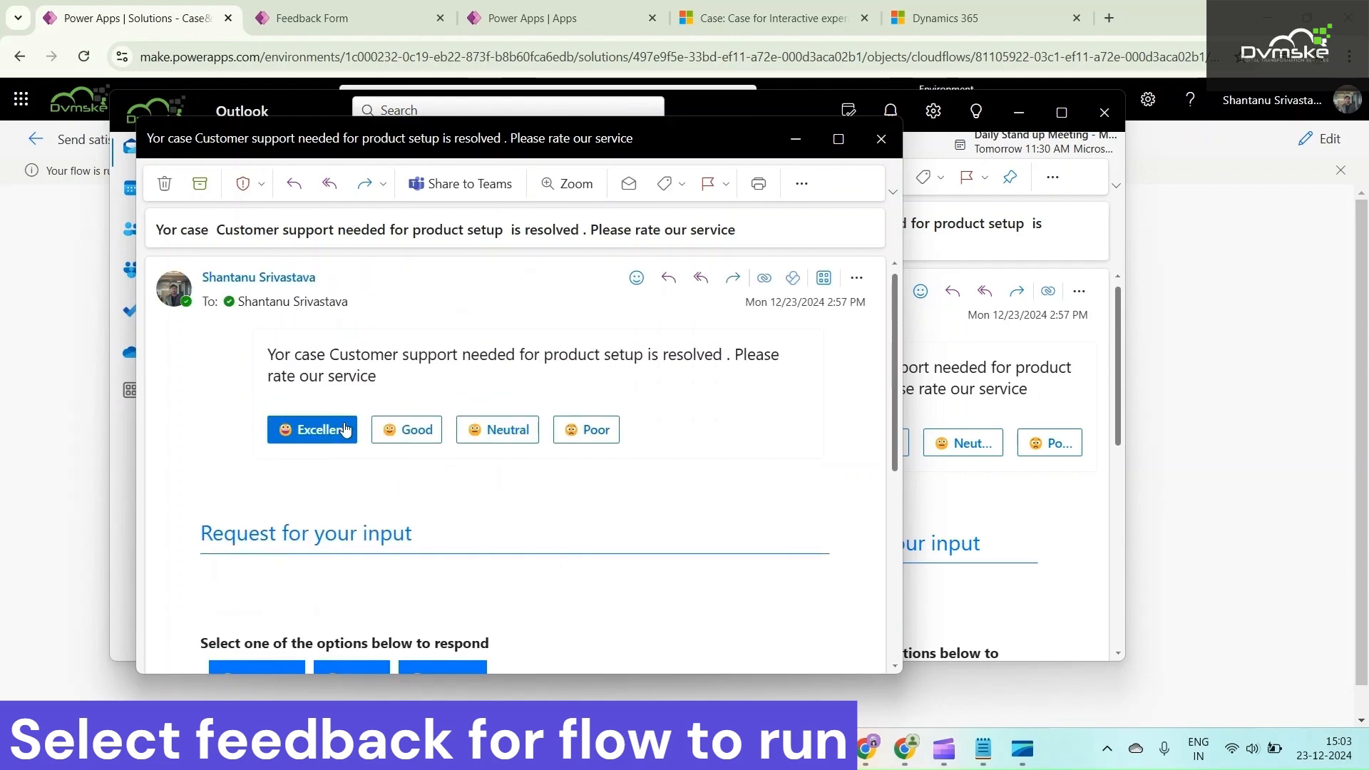
{"action": "scroll", "coordinate": [442, 437], "scroll_direction": "down", "scroll_amount": 3}
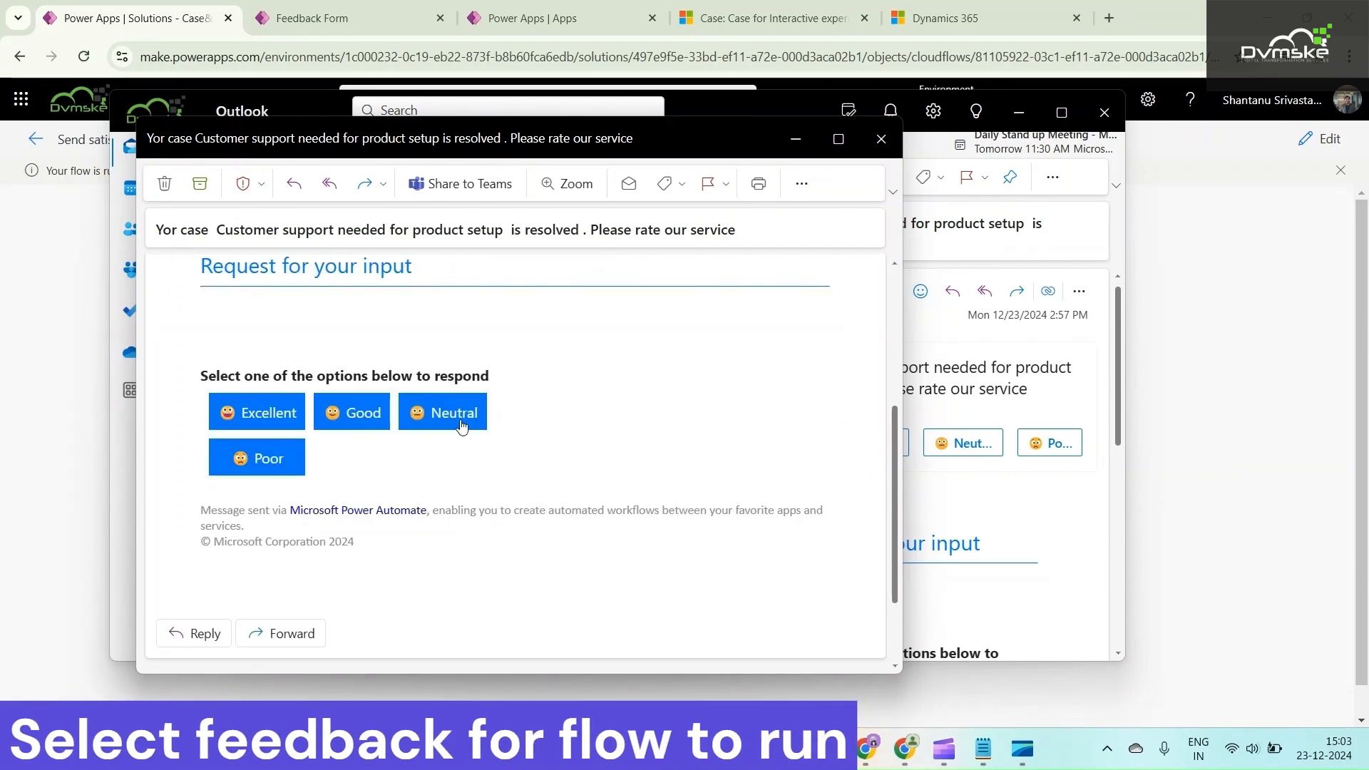
{"action": "scroll", "coordinate": [415, 425], "scroll_direction": "up", "scroll_amount": 4}
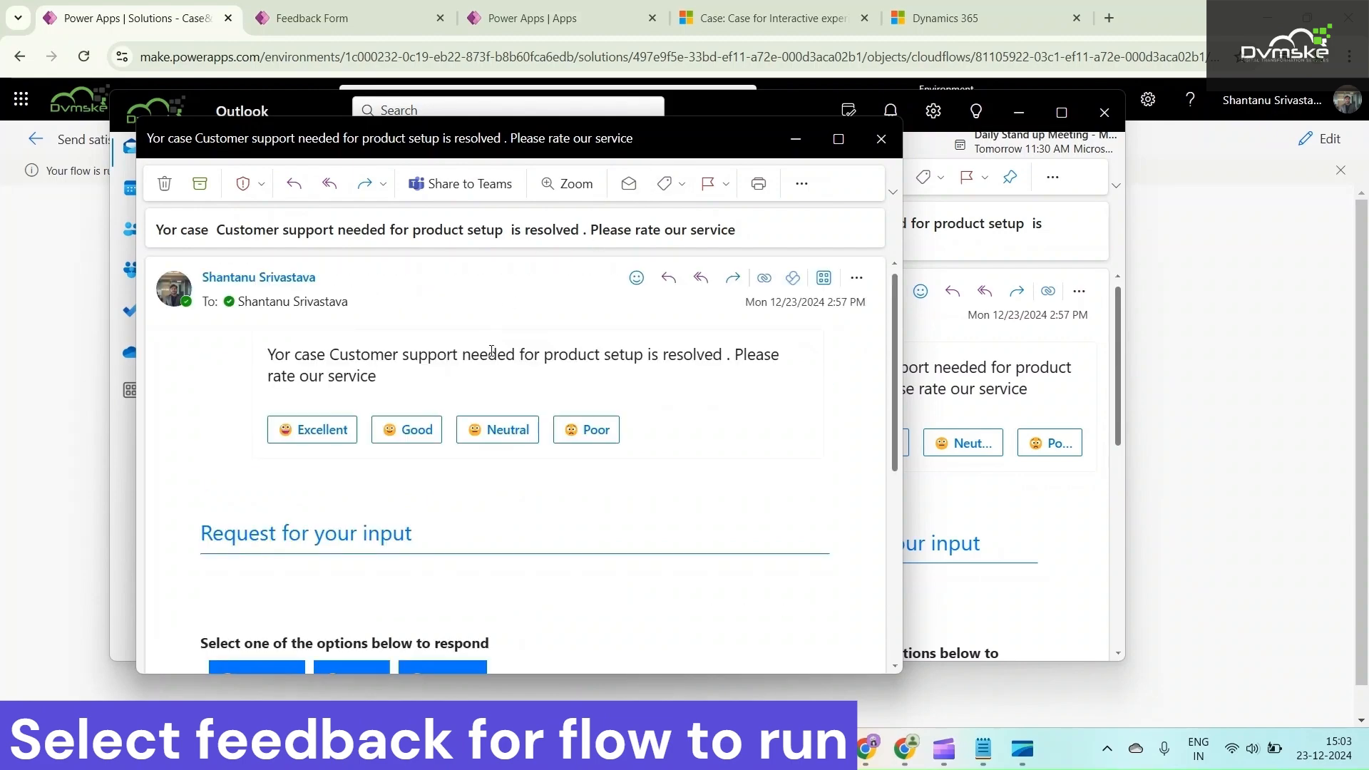
{"action": "scroll", "coordinate": [423, 475], "scroll_direction": "down", "scroll_amount": 1}
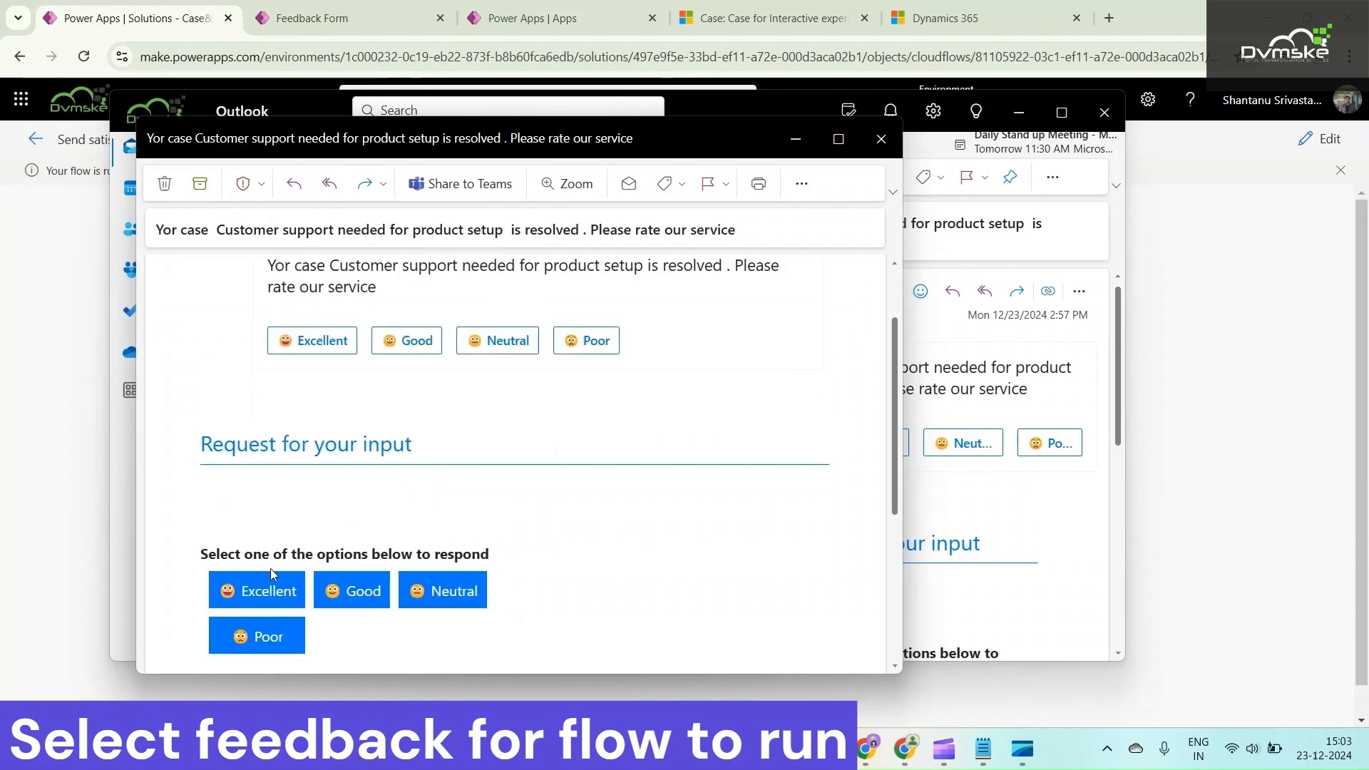
{"action": "left_click", "coordinate": [346, 597]}
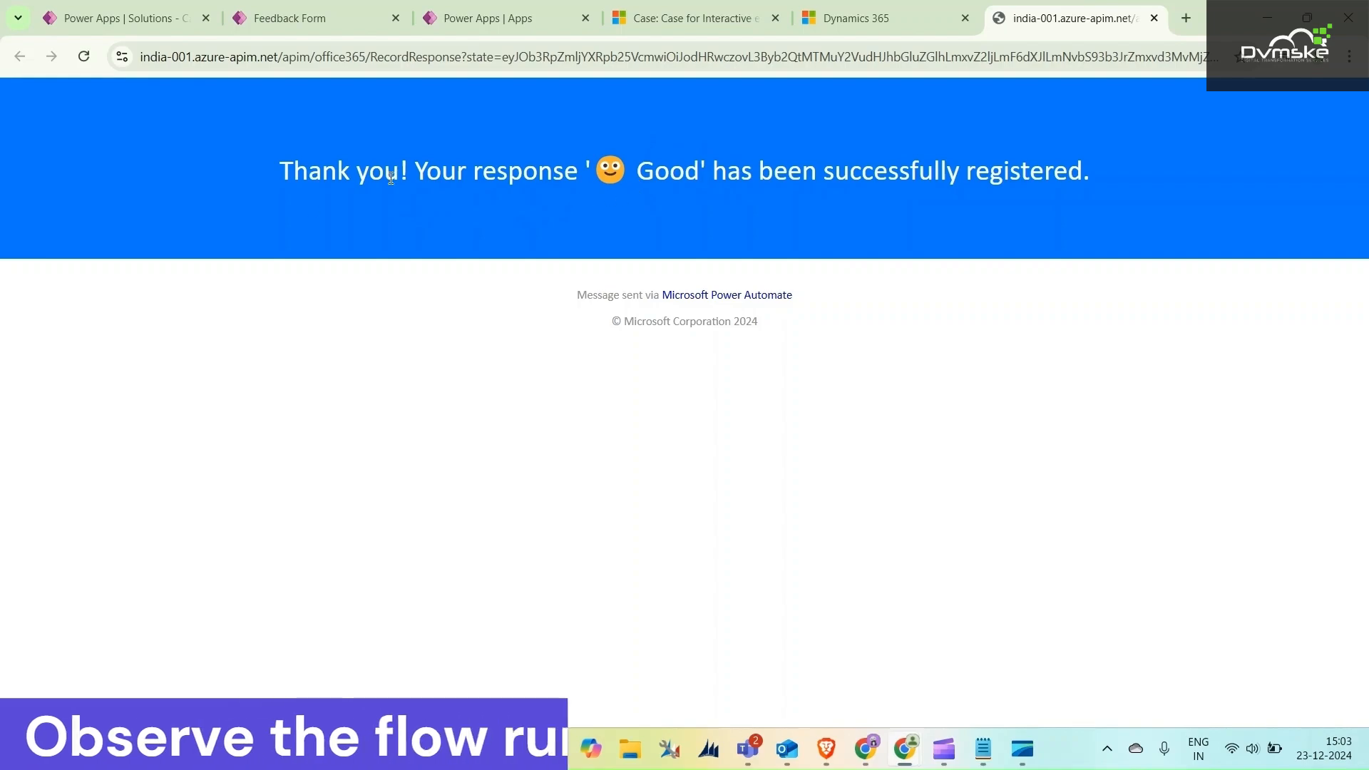
Return to the flow run and examine the Switch expression result, the Case 2 branch and the email action's output
{"action": "left_click", "coordinate": [125, 20]}
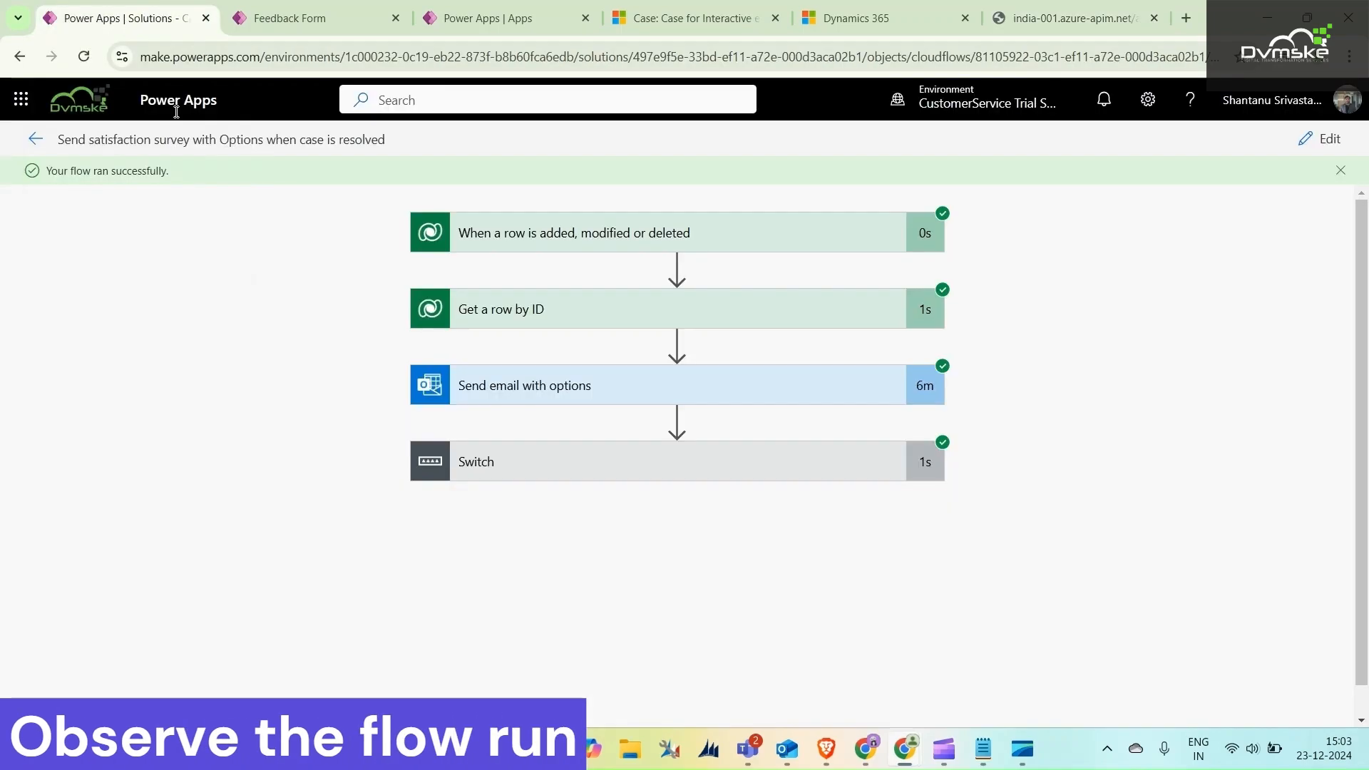
{"action": "left_click", "coordinate": [925, 461]}
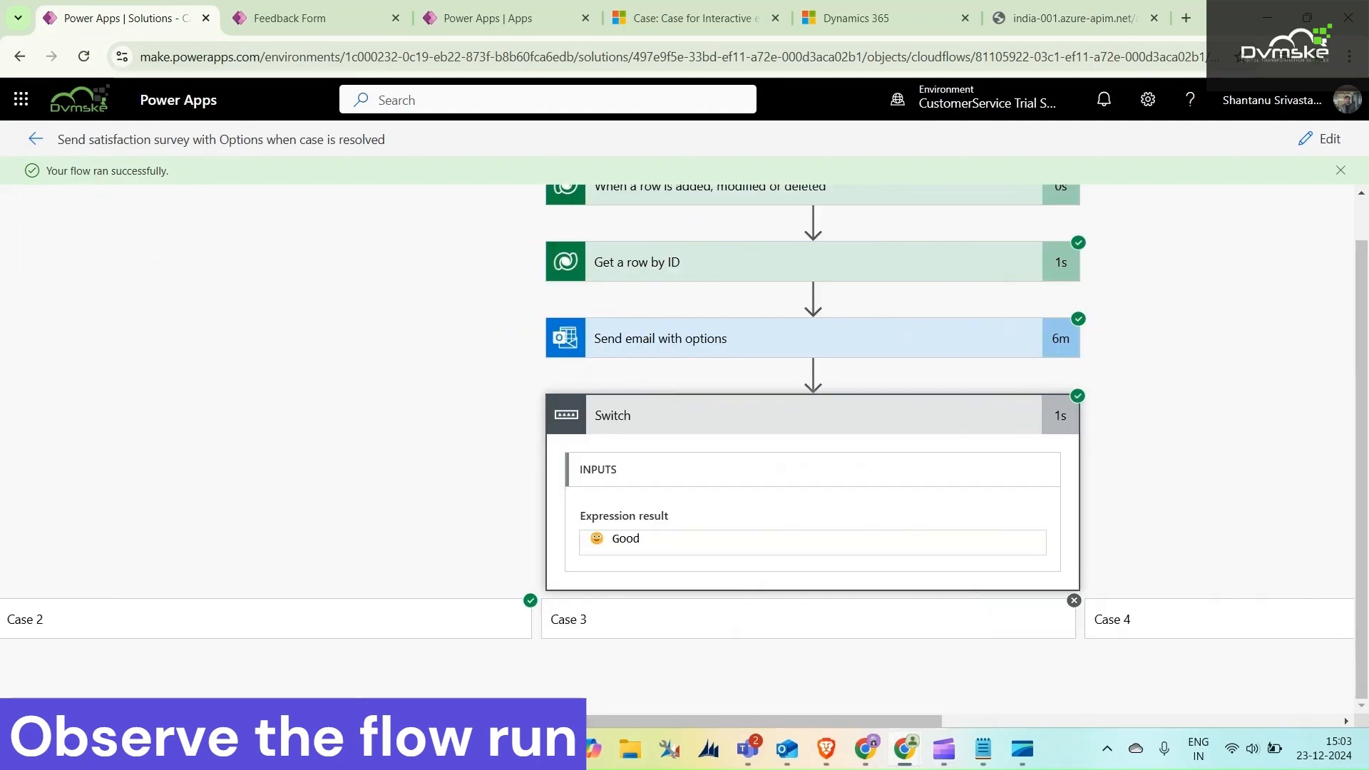
{"action": "left_click", "coordinate": [419, 606]}
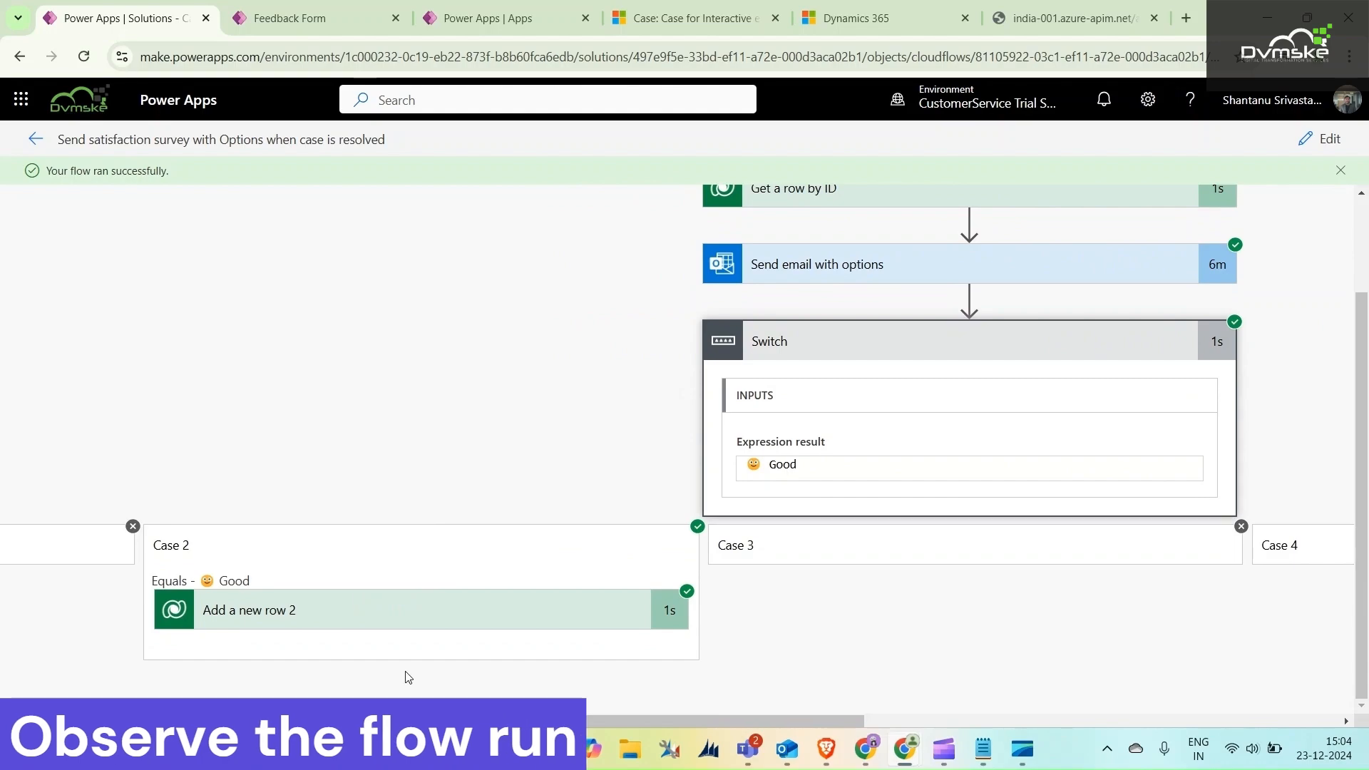
{"action": "left_click_drag", "start_coordinate": [492, 721], "coordinate": [683, 722]}
{"action": "scroll", "coordinate": [600, 550], "scroll_direction": "up", "scroll_amount": 2}
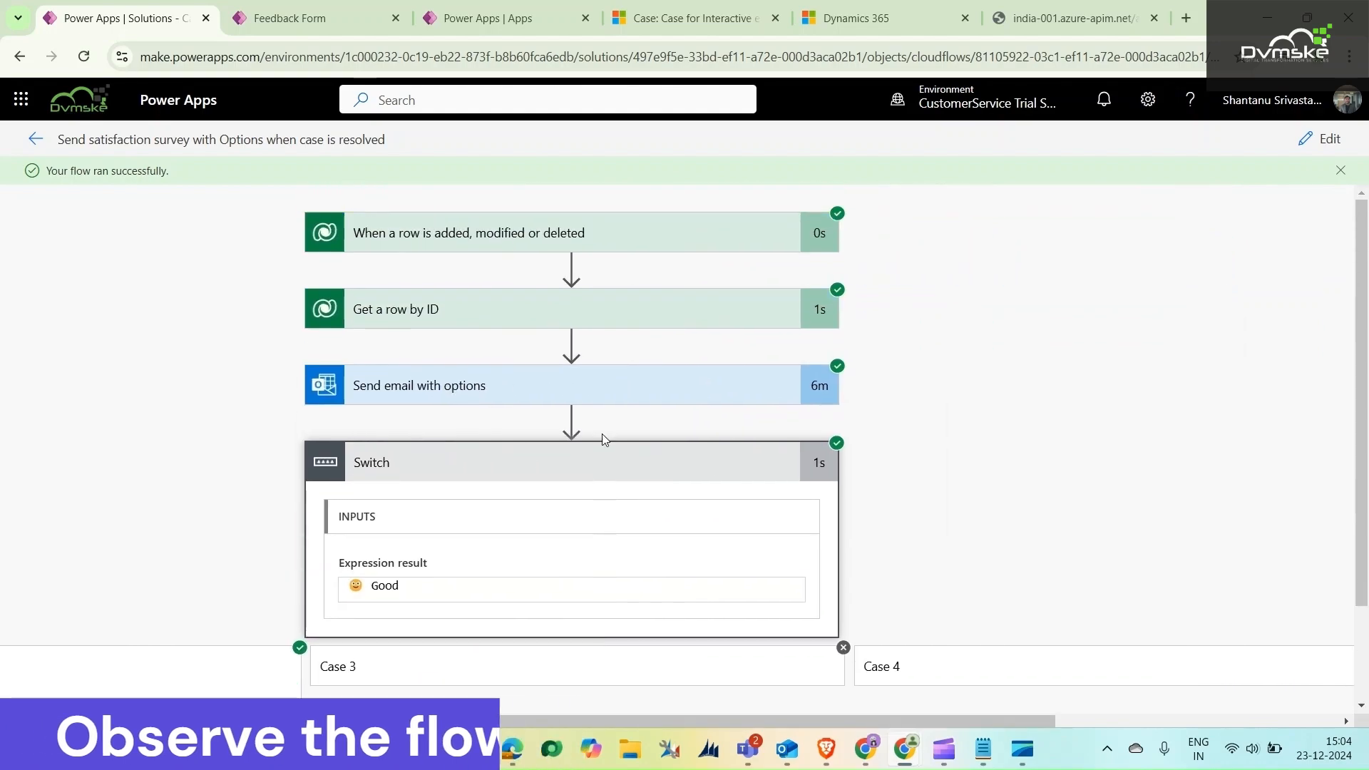
{"action": "left_click", "coordinate": [611, 392]}
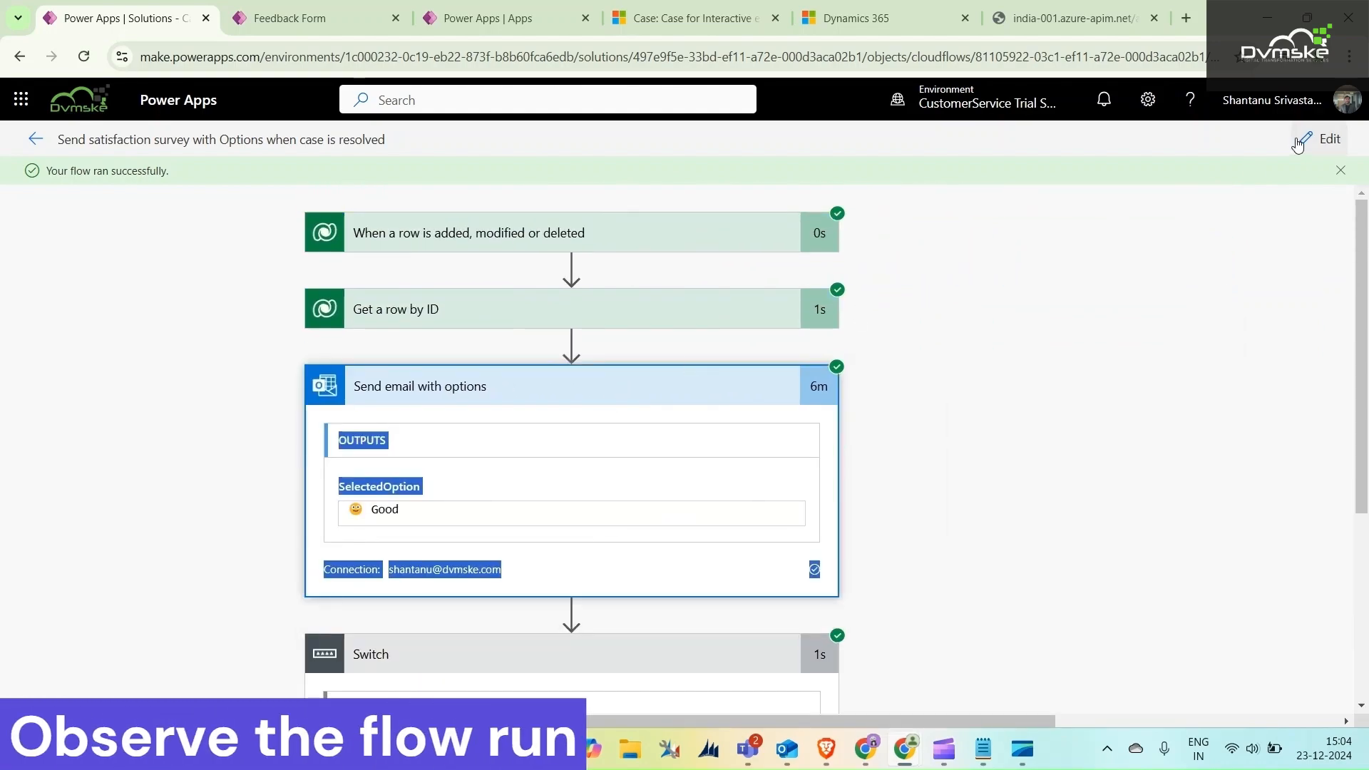
Open the survey flow for editing and review the advanced options of the Send email with options action
{"action": "left_click", "coordinate": [1324, 139]}
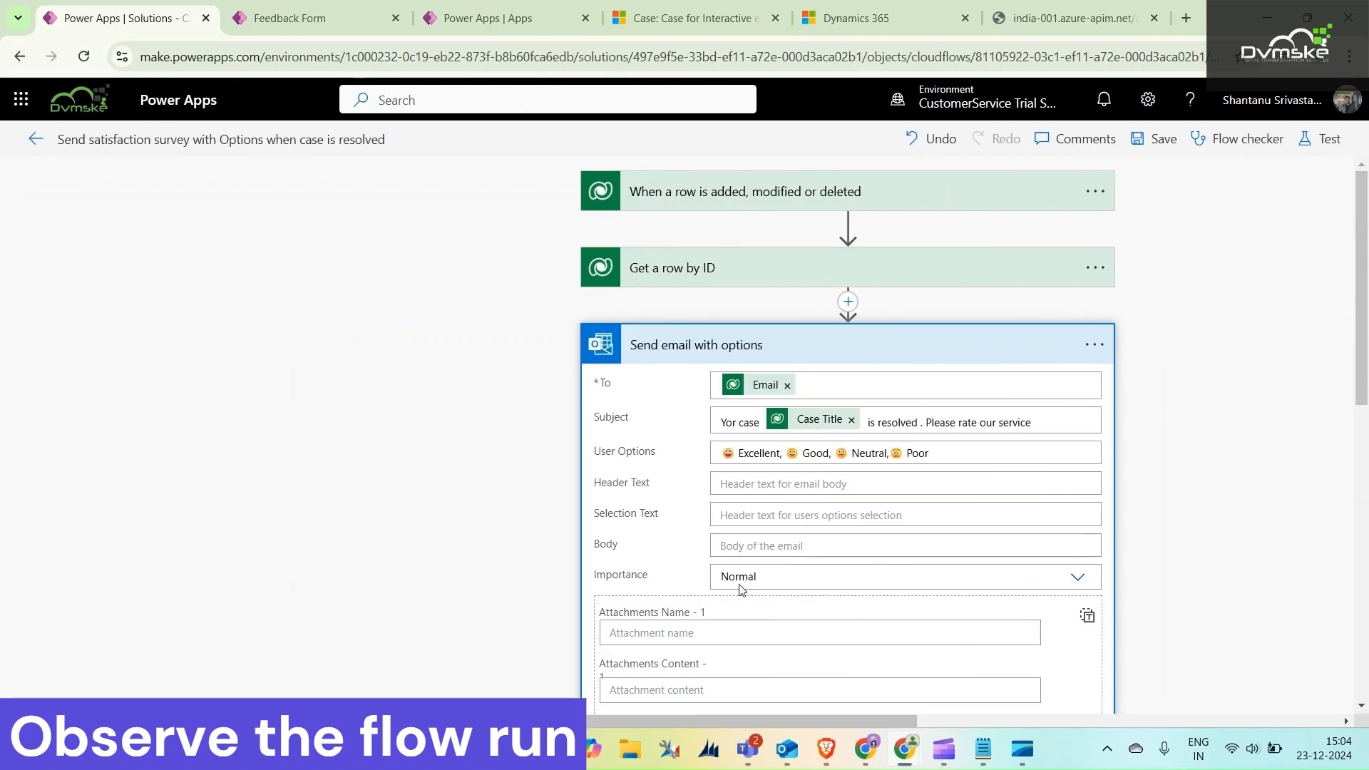
{"action": "scroll", "coordinate": [743, 535], "scroll_direction": "down", "scroll_amount": 3}
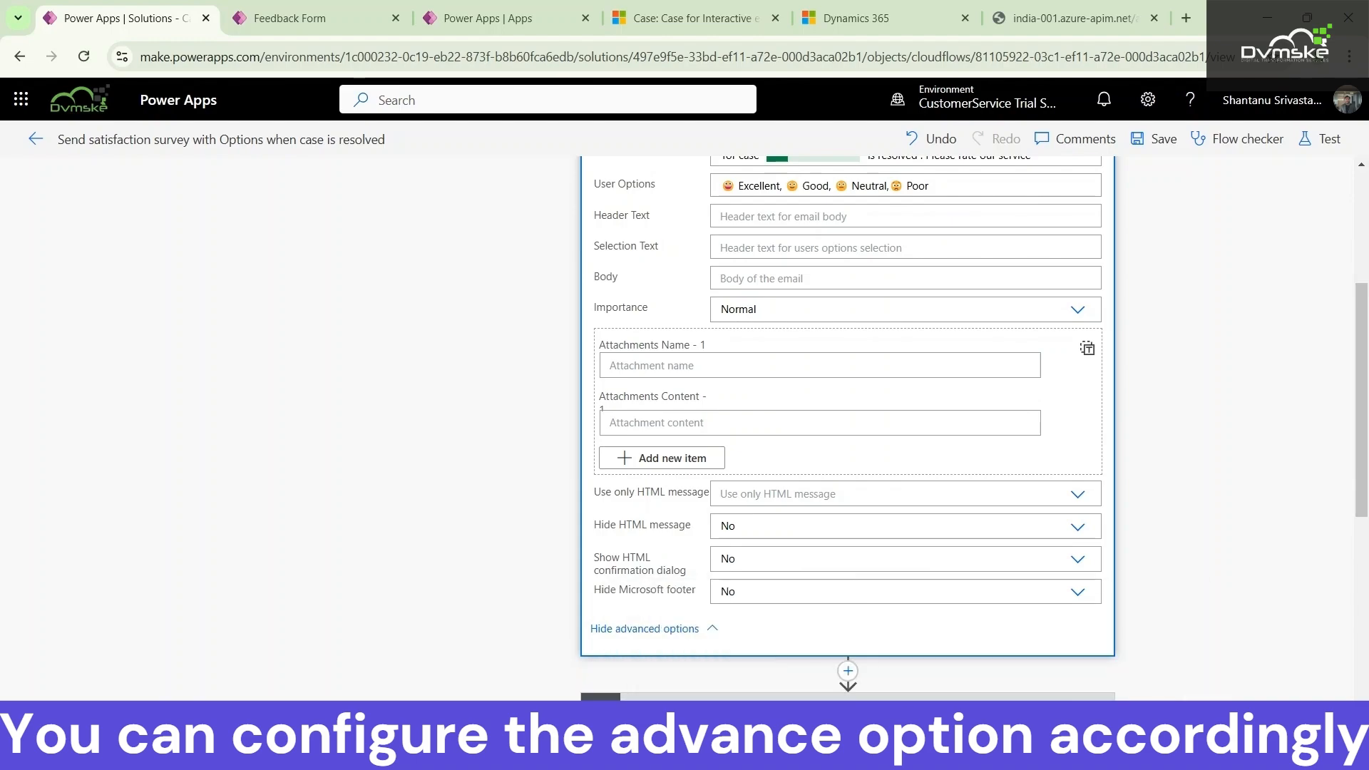
Examine the HTML message and rating options in the earlier survey email and return to the flow editor
{"action": "mouse_move", "coordinate": [763, 687]}
{"action": "left_click", "coordinate": [877, 659]}
{"action": "scroll", "coordinate": [428, 442], "scroll_direction": "down", "scroll_amount": 1}
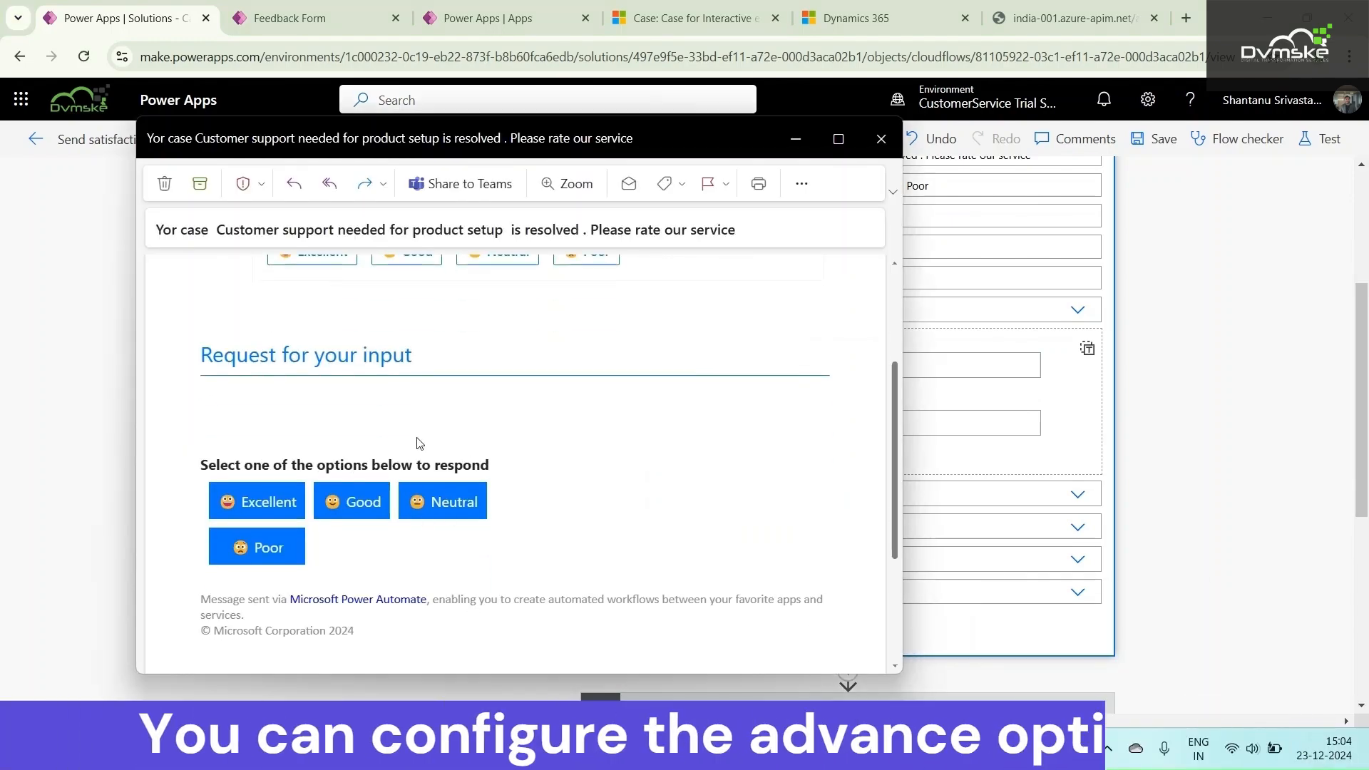
{"action": "scroll", "coordinate": [459, 466], "scroll_direction": "up", "scroll_amount": 2}
{"action": "scroll", "coordinate": [489, 428], "scroll_direction": "down", "scroll_amount": 1}
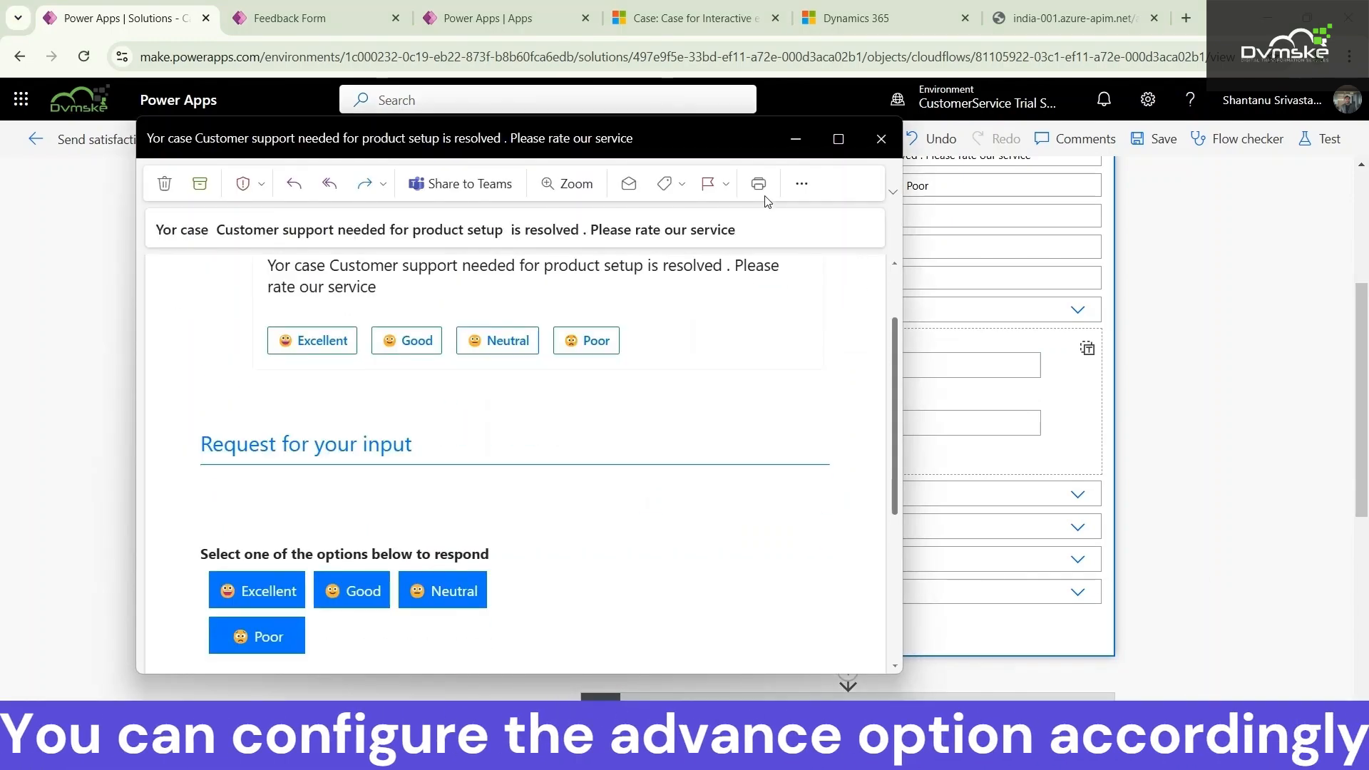
{"action": "left_click", "coordinate": [793, 150]}
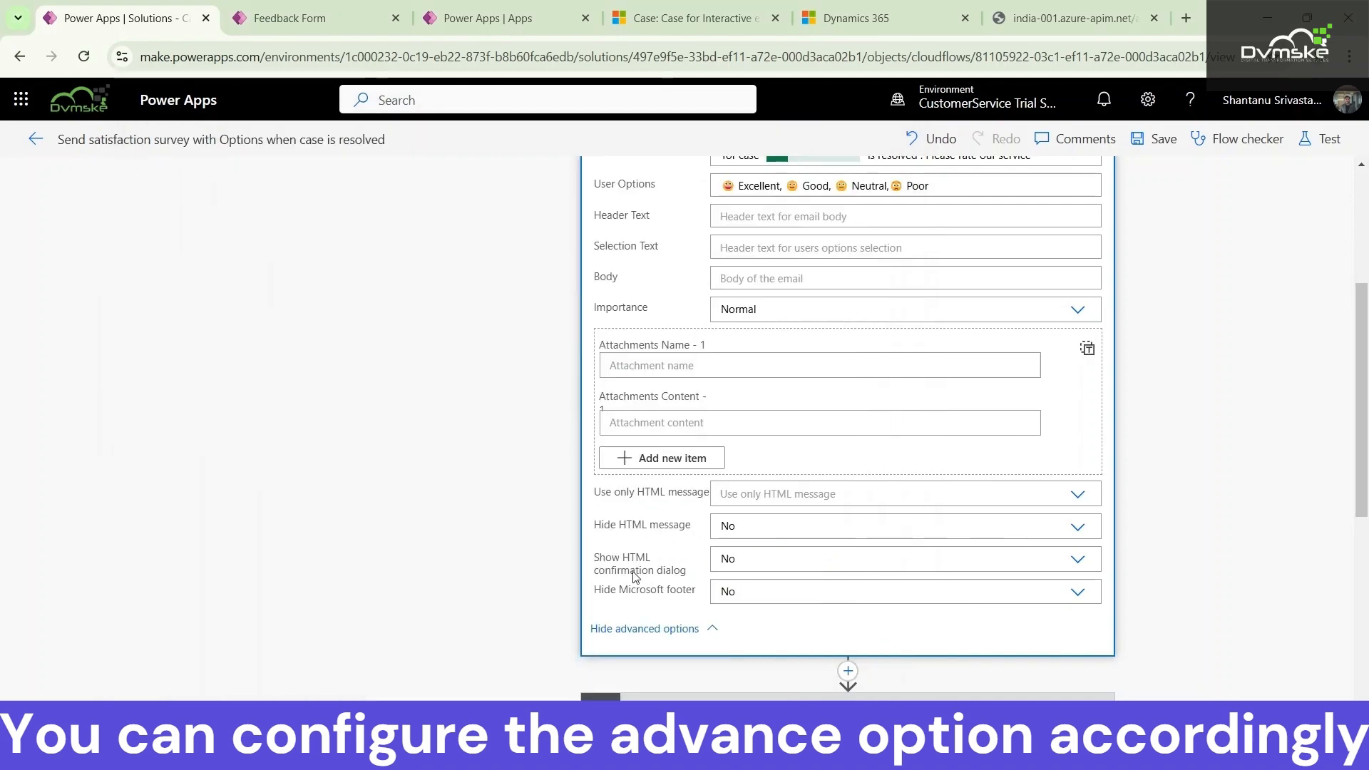
Set Hide HTML message to Yes in the Send email with options action and save the flow
{"action": "left_click", "coordinate": [749, 526]}
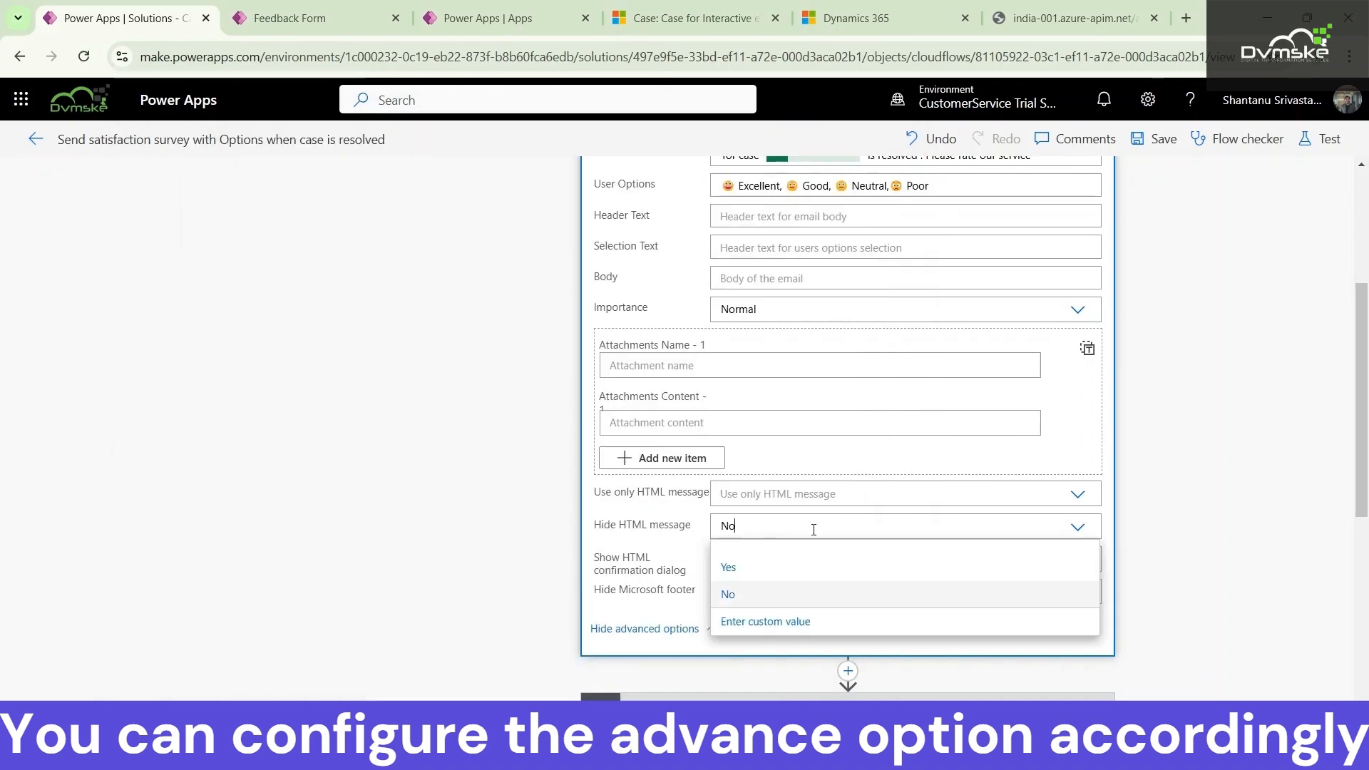
{"action": "left_click", "coordinate": [755, 572]}
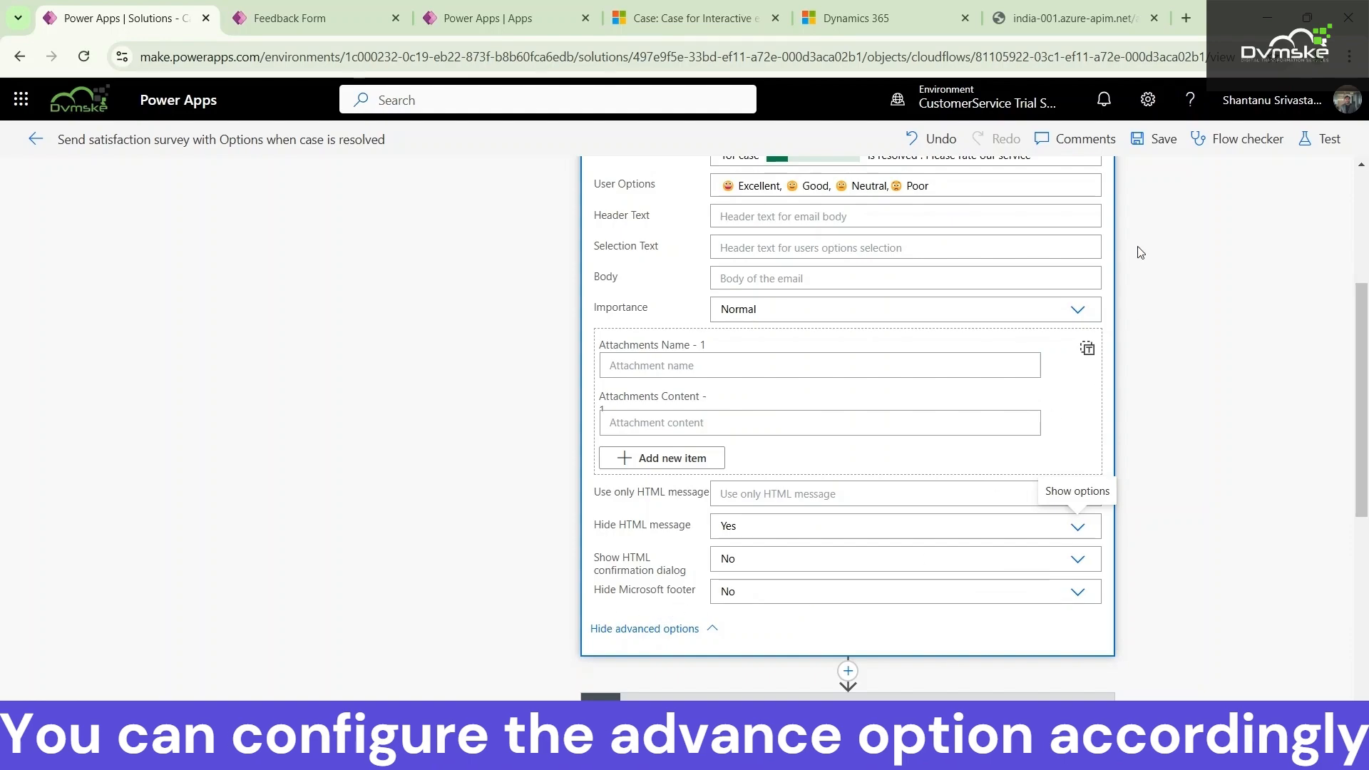
{"action": "left_click", "coordinate": [1154, 145]}
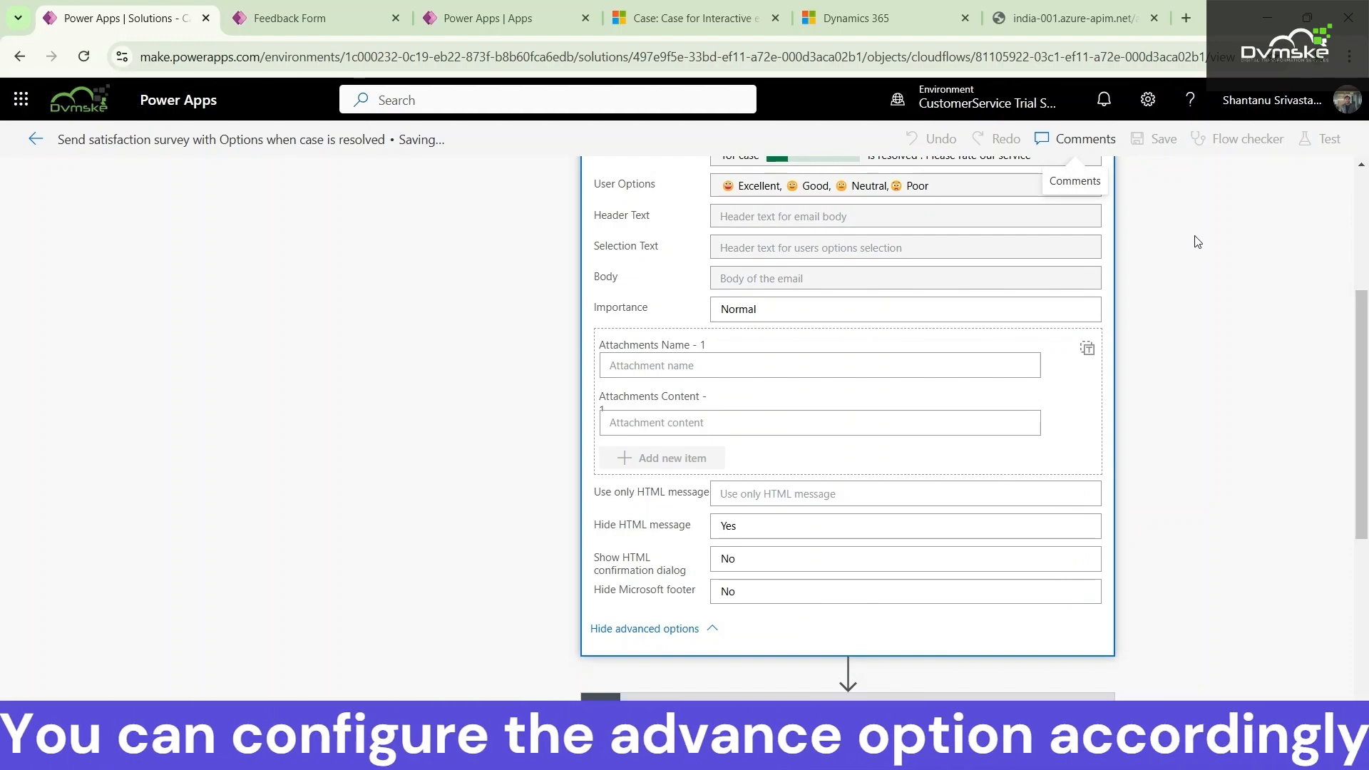
Run an automatic test of the flow with a recently used trigger
{"action": "left_click", "coordinate": [1322, 139]}
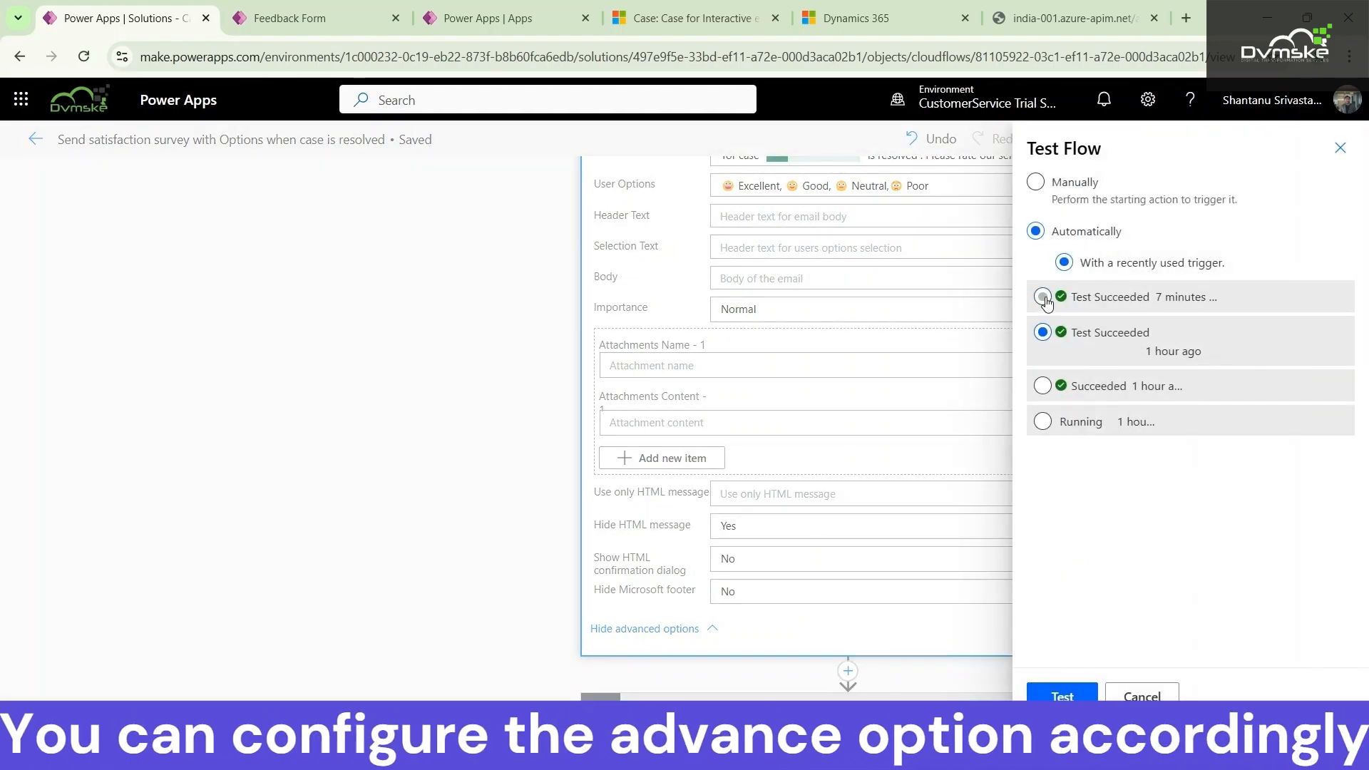
{"action": "left_click", "coordinate": [1045, 693]}
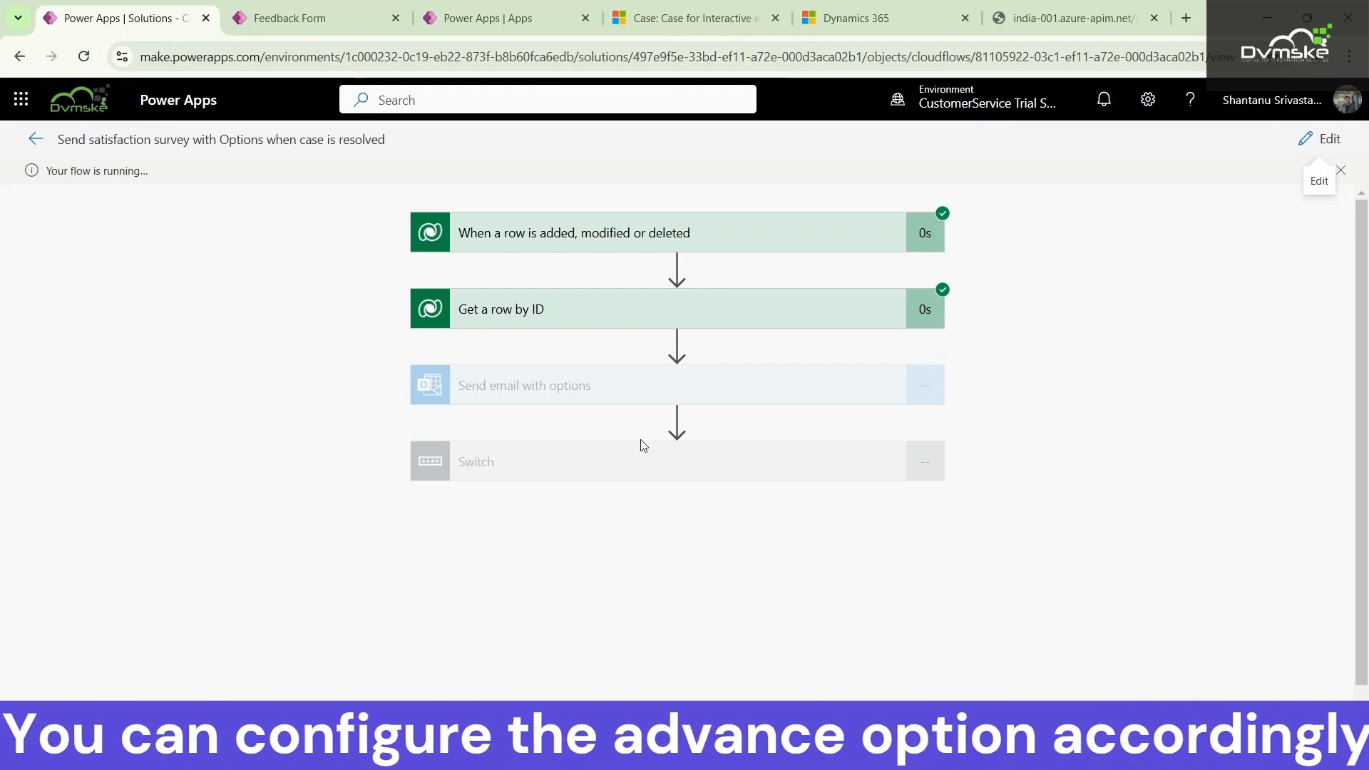
Switch to Outlook and open the newest survey email in its own window
{"action": "mouse_move", "coordinate": [747, 749]}
{"action": "mouse_move", "coordinate": [796, 749]}
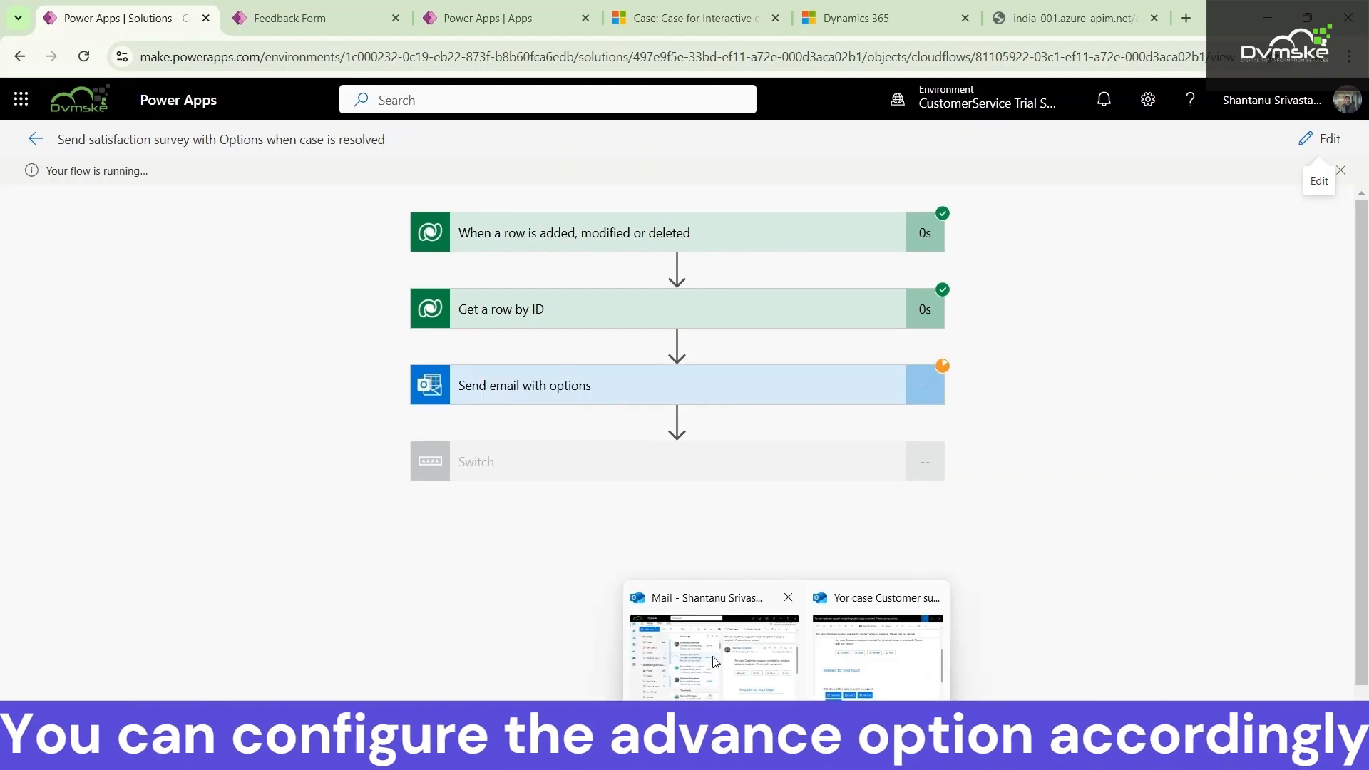
{"action": "left_click", "coordinate": [710, 656]}
{"action": "left_click", "coordinate": [545, 300]}
{"action": "double_click", "coordinate": [545, 301]}
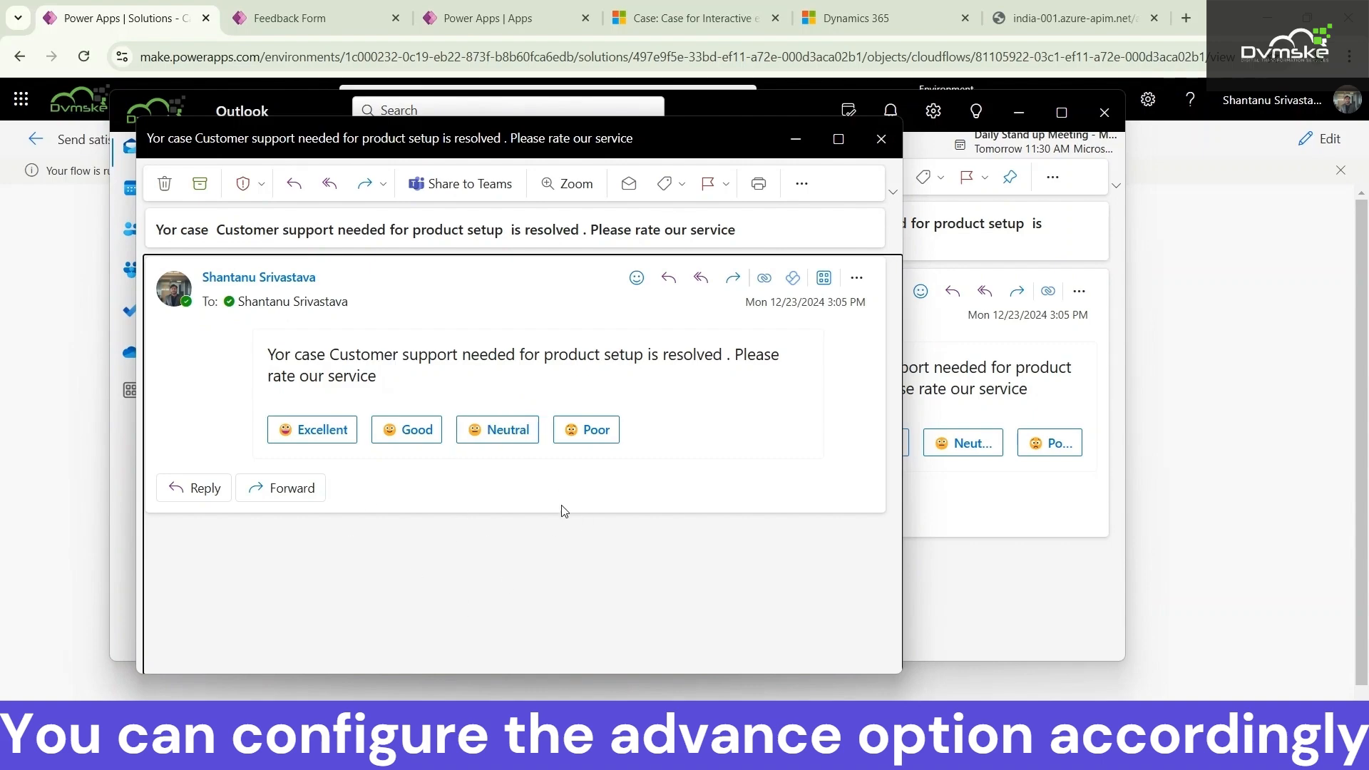
Move the new survey email's window aside and compare it with the earlier 2:57 PM survey email
{"action": "left_click_drag", "start_coordinate": [647, 153], "coordinate": [1053, 150]}
{"action": "double_click", "coordinate": [448, 385]}
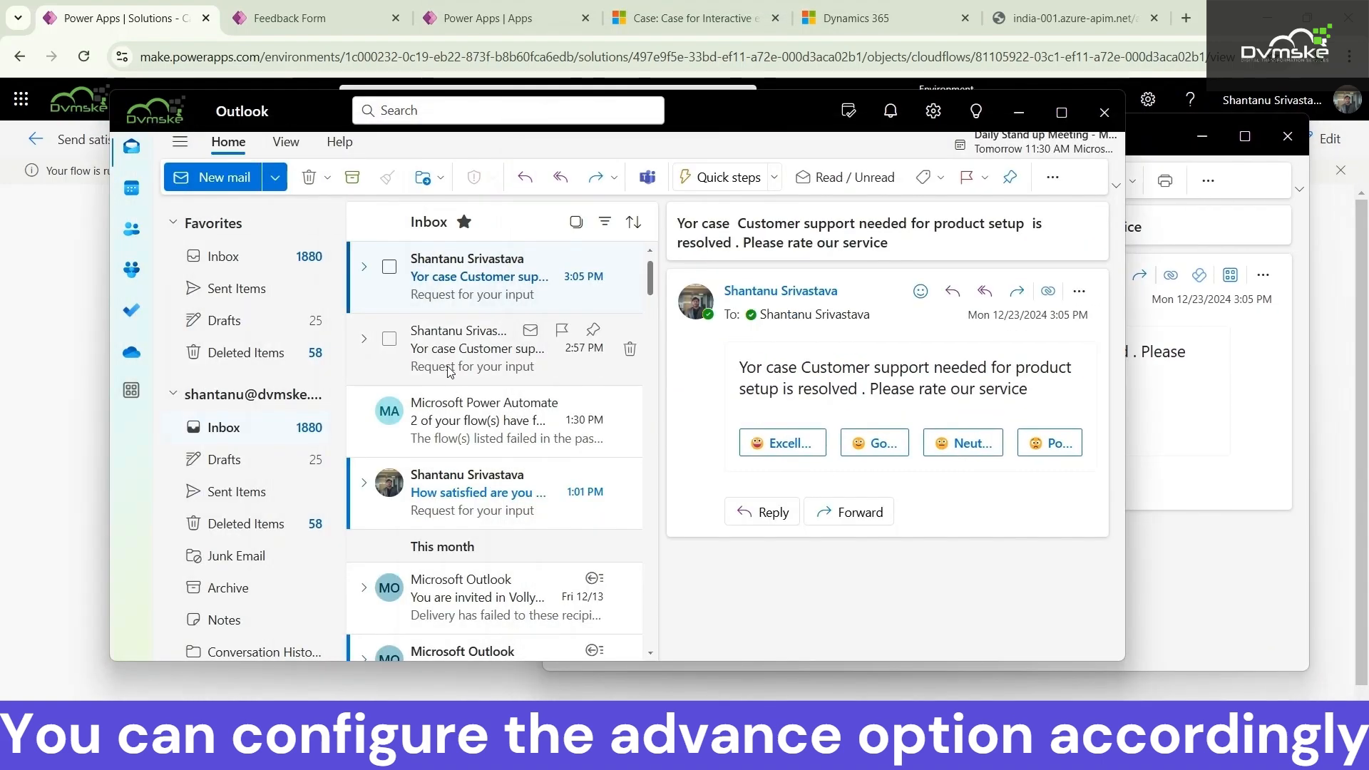
{"action": "scroll", "coordinate": [458, 408], "scroll_direction": "down", "scroll_amount": 4}
{"action": "scroll", "coordinate": [452, 406], "scroll_direction": "up", "scroll_amount": 3}
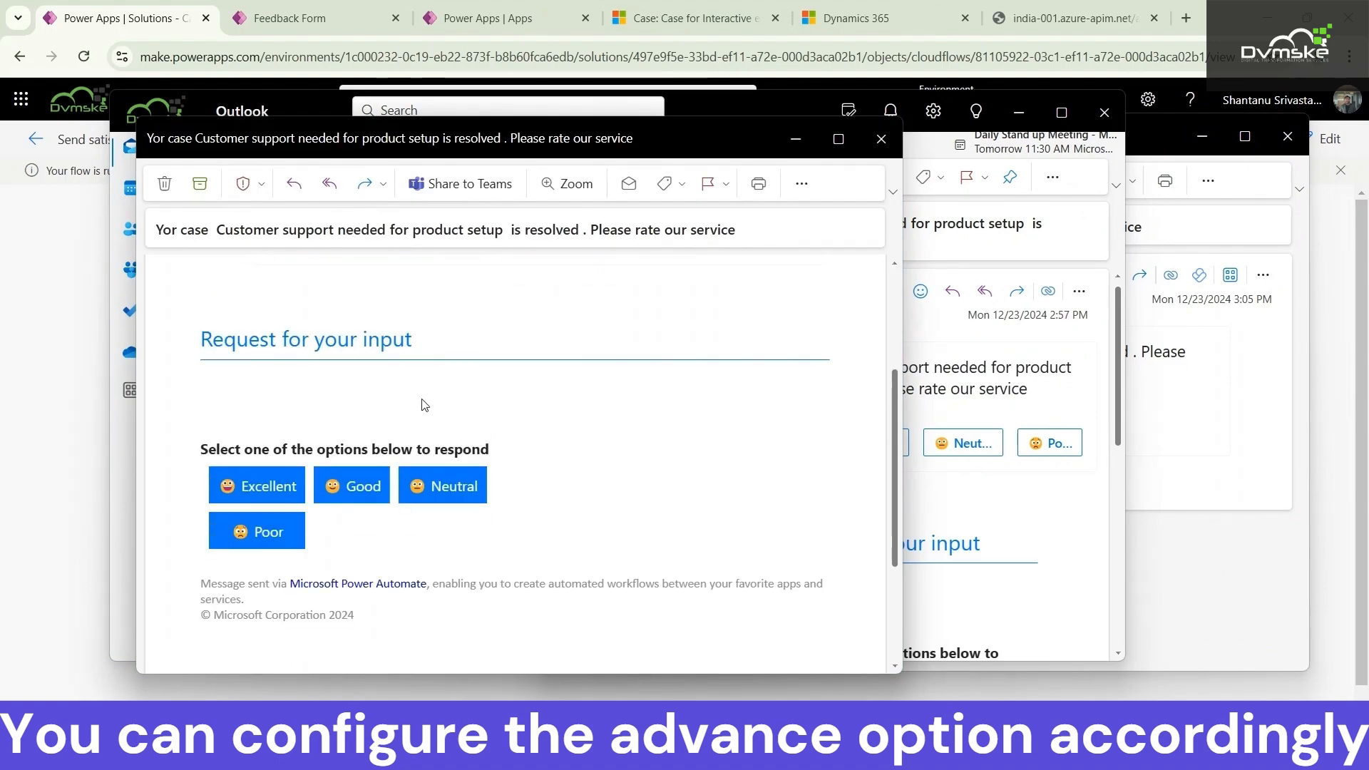
{"action": "left_click", "coordinate": [795, 138]}
Reopen the newest survey email, respond with Poor and return to the flow run
{"action": "double_click", "coordinate": [527, 287]}
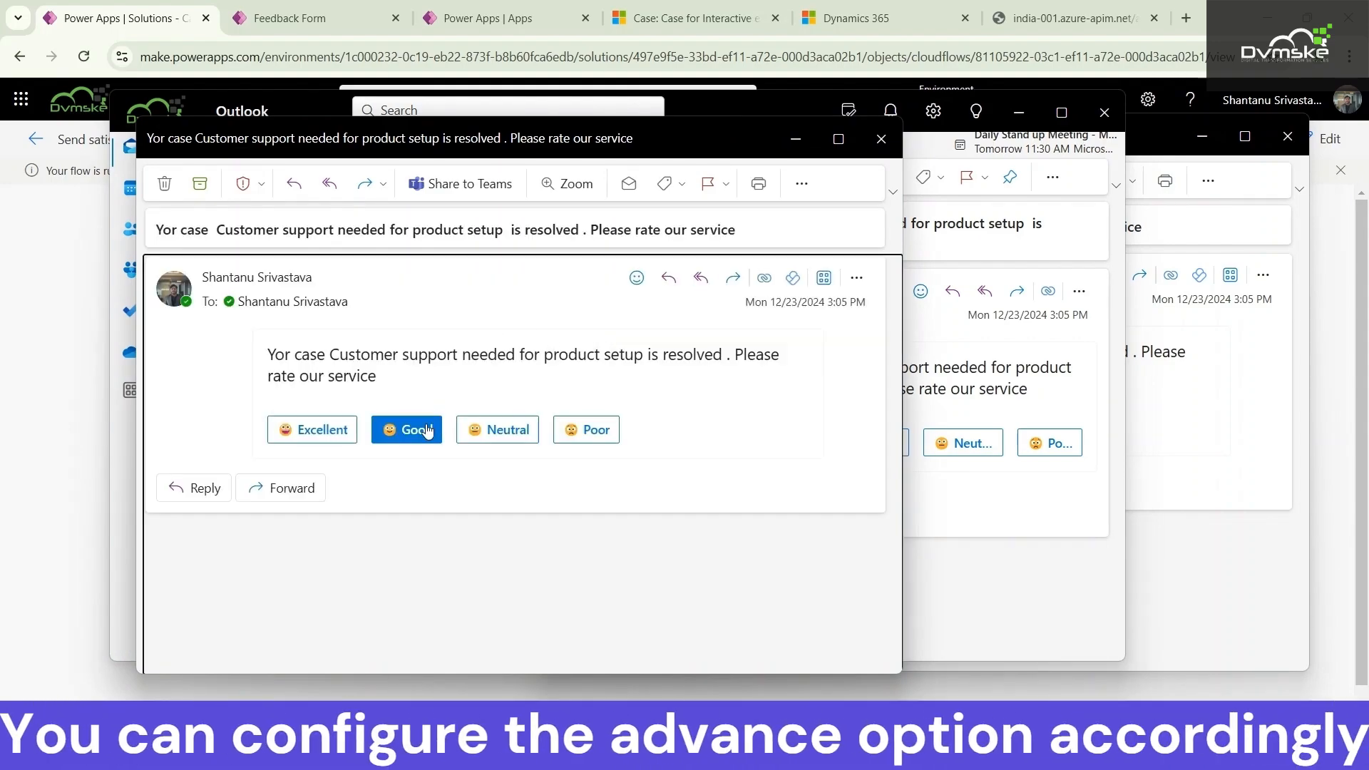
{"action": "left_click", "coordinate": [581, 429]}
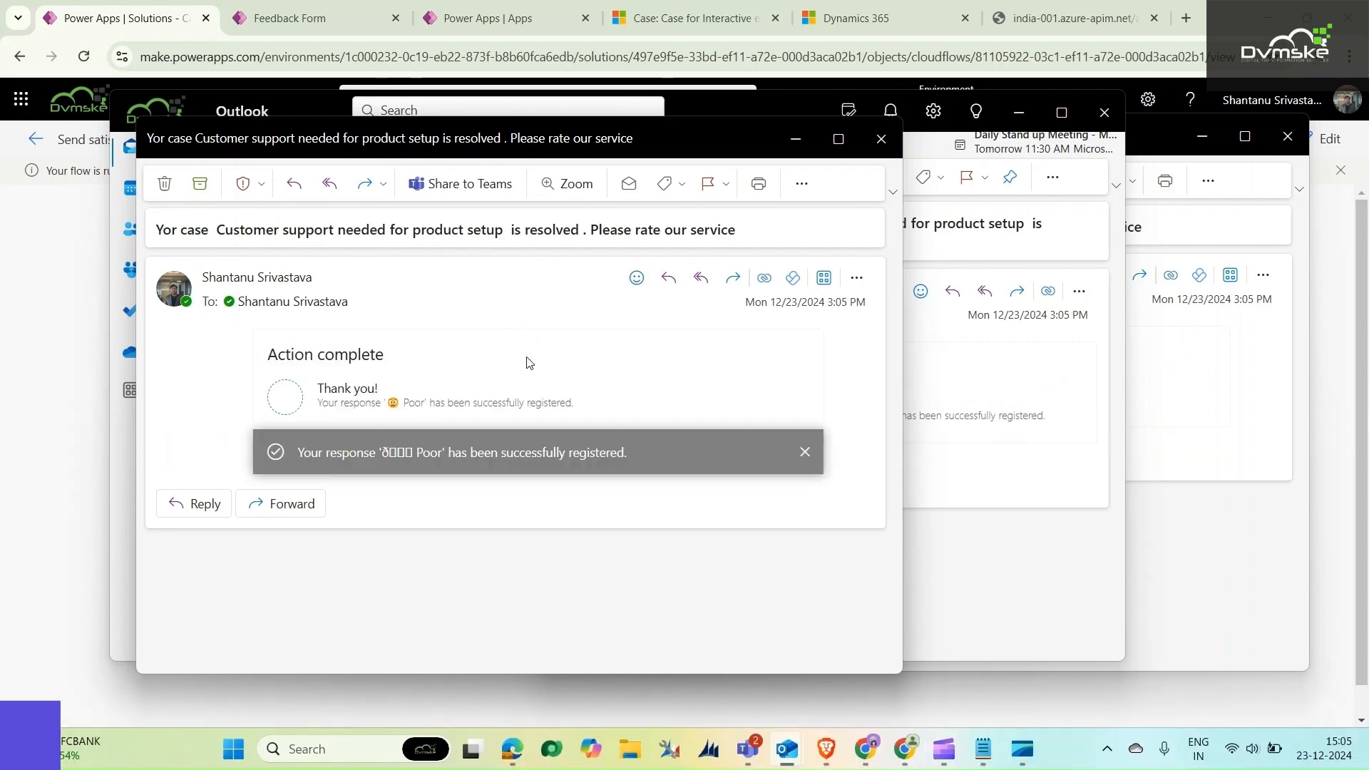
{"action": "left_click", "coordinate": [781, 130]}
{"action": "left_click", "coordinate": [1019, 111]}
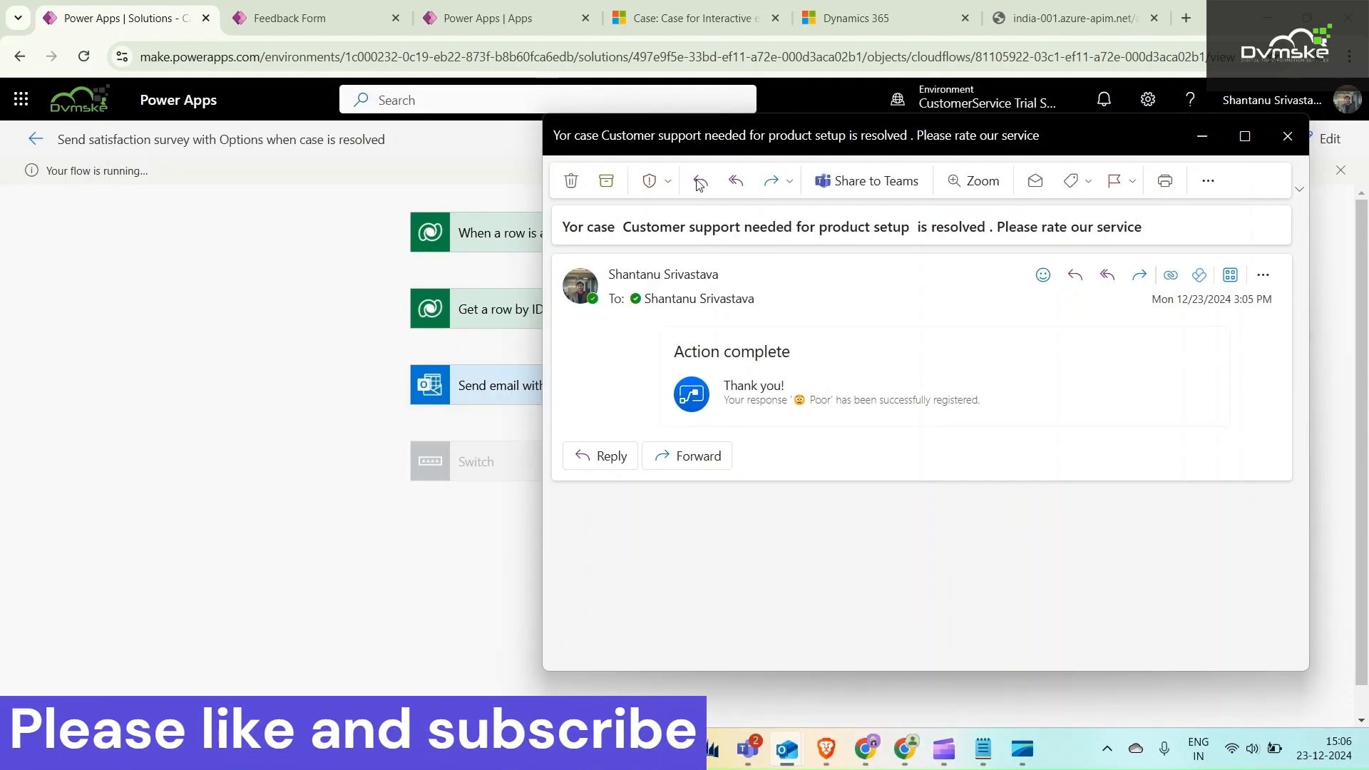
{"action": "left_click", "coordinate": [1202, 135]}
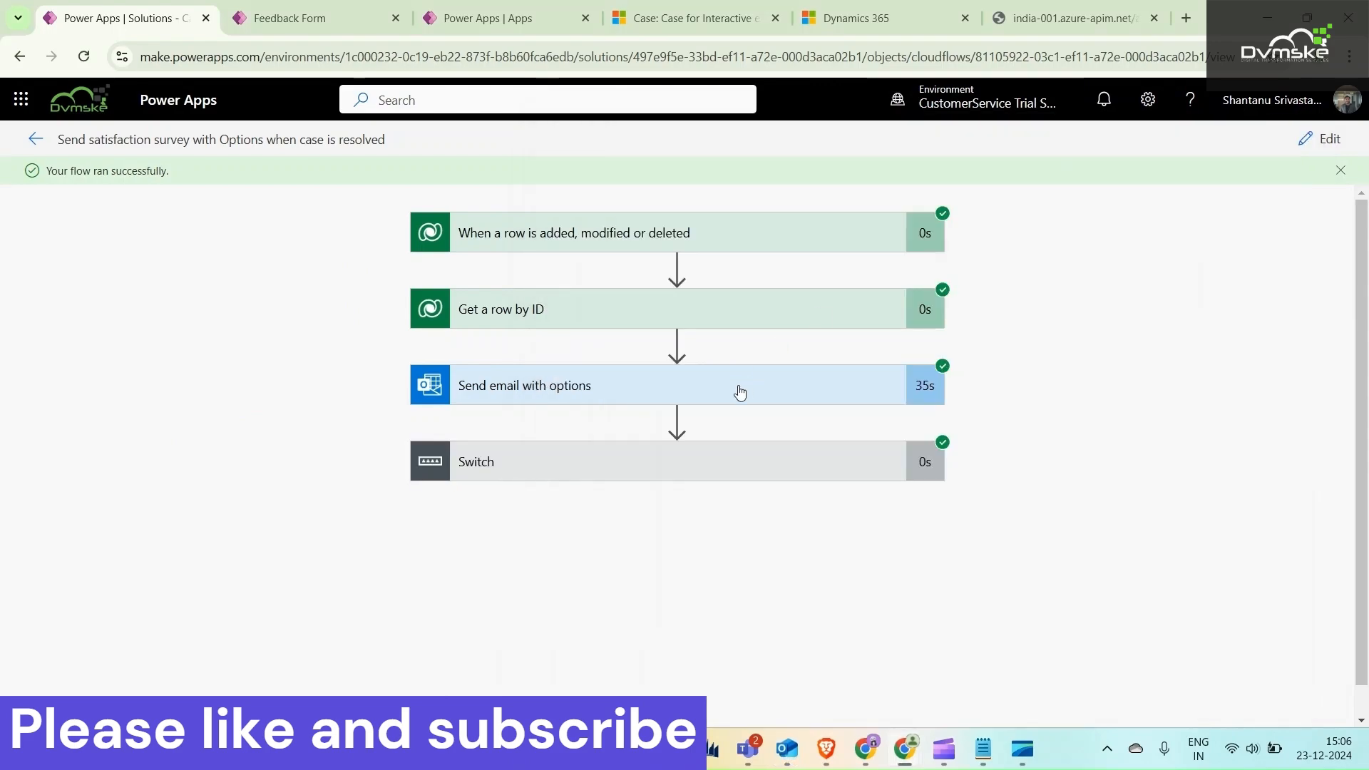
Examine the Switch expression result and the Case 4 branch in the flow run
{"action": "left_click", "coordinate": [719, 451]}
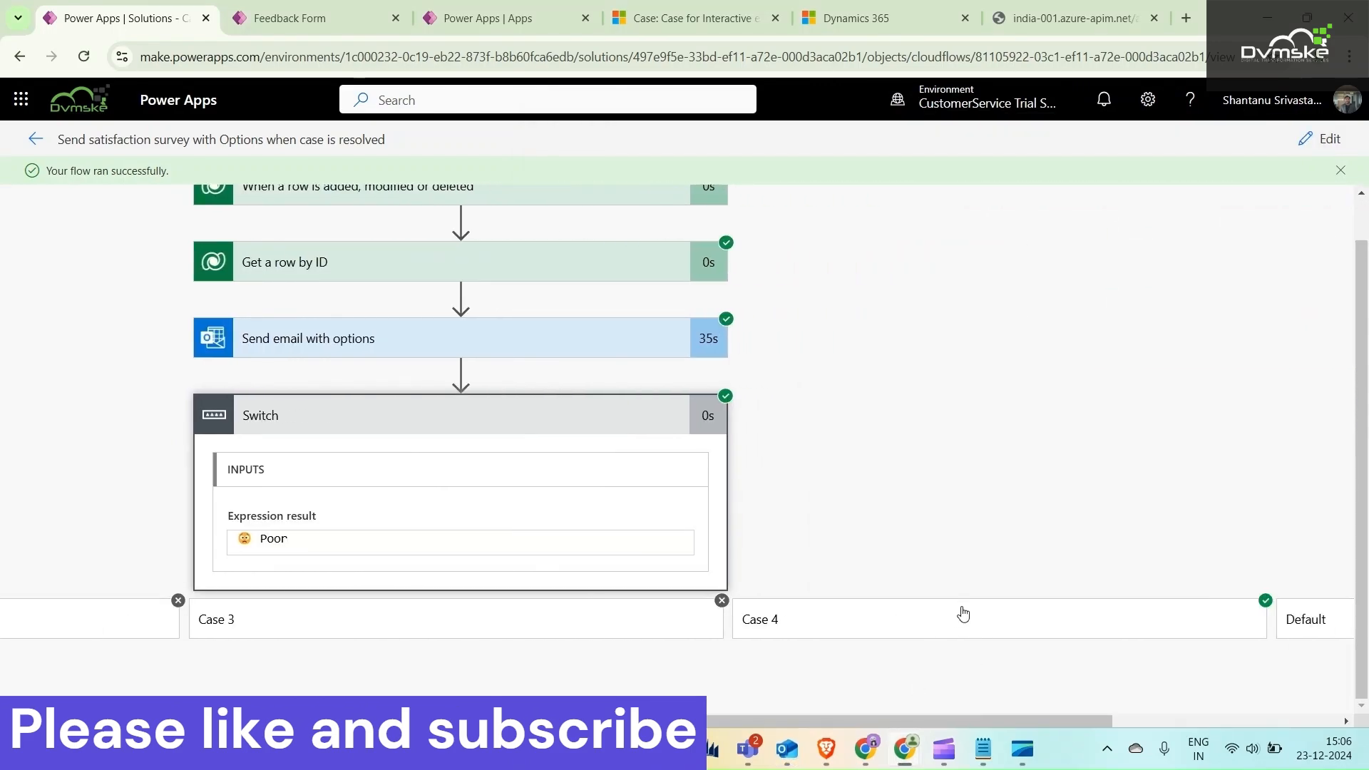
{"action": "left_click", "coordinate": [963, 615]}
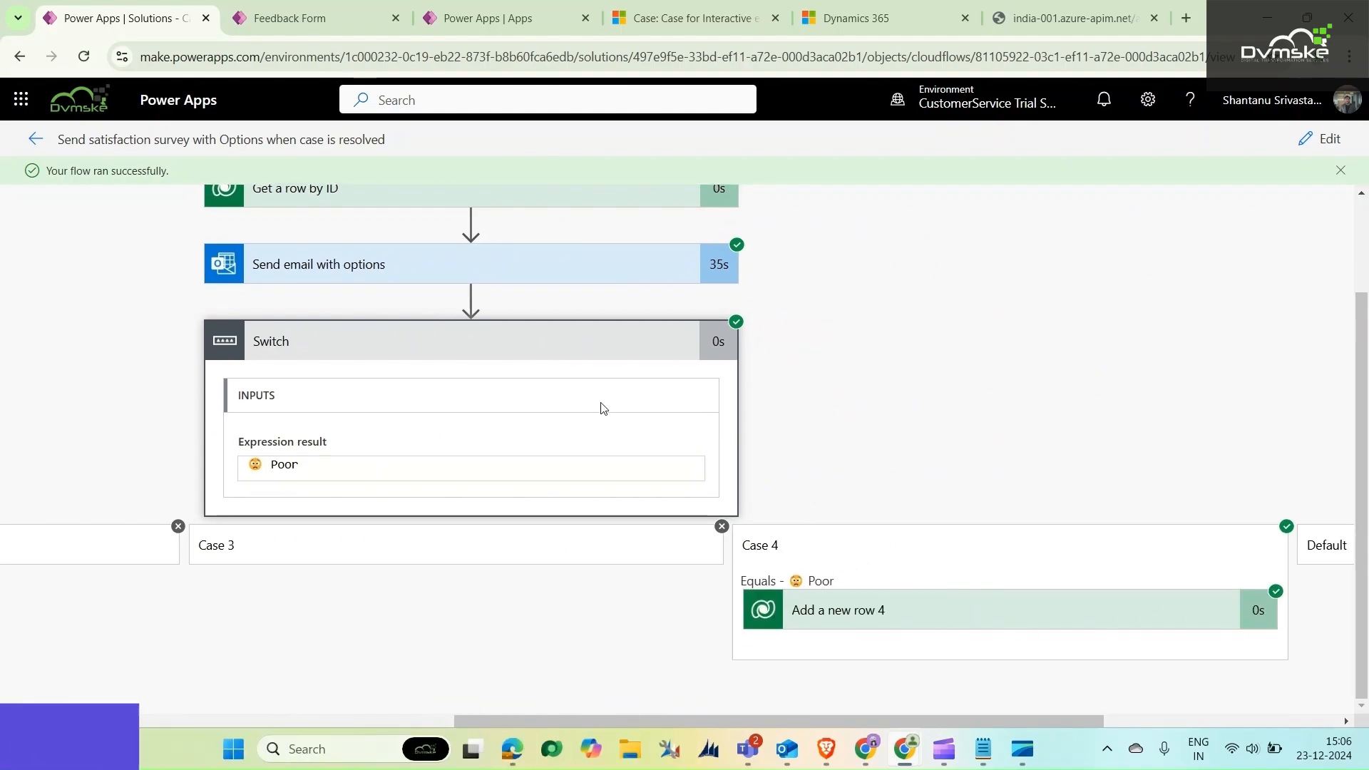
Switch to the Advanced Find browser window
{"action": "mouse_move", "coordinate": [904, 748]}
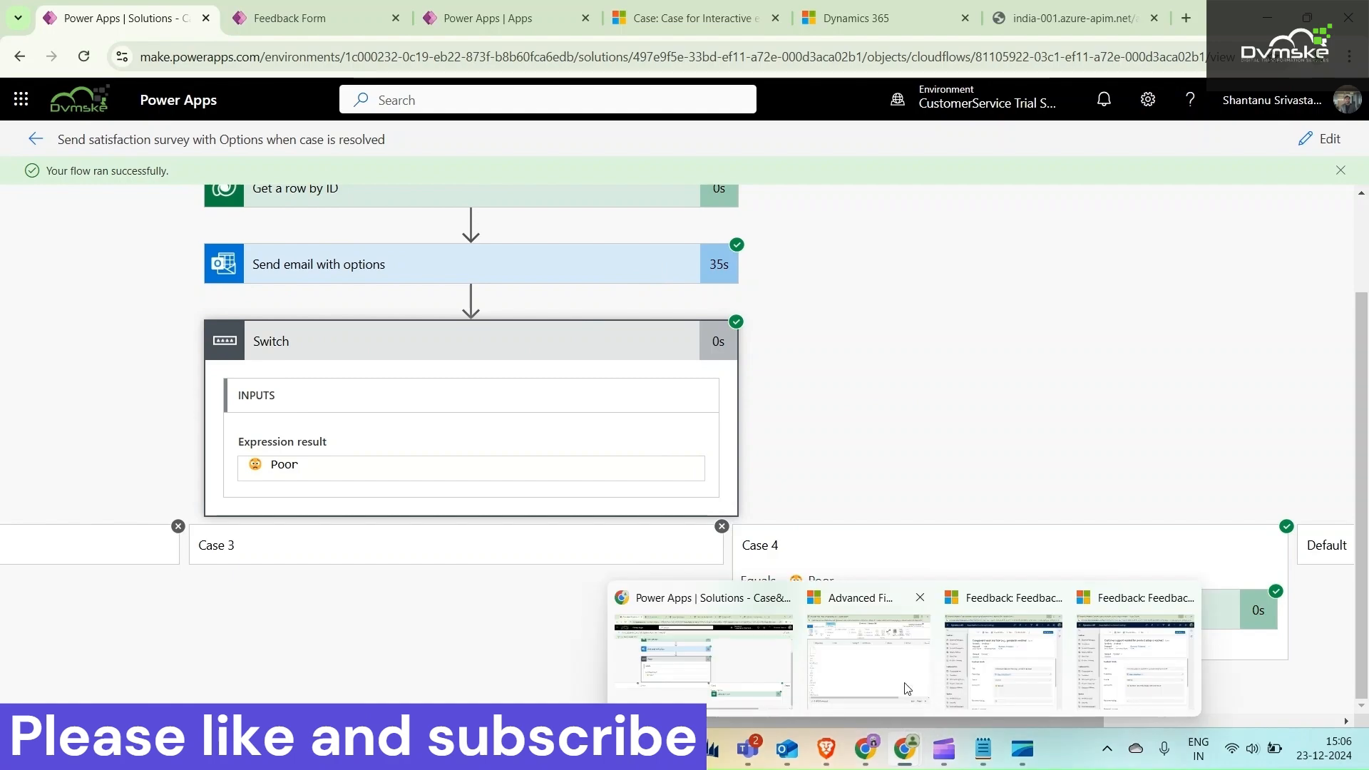